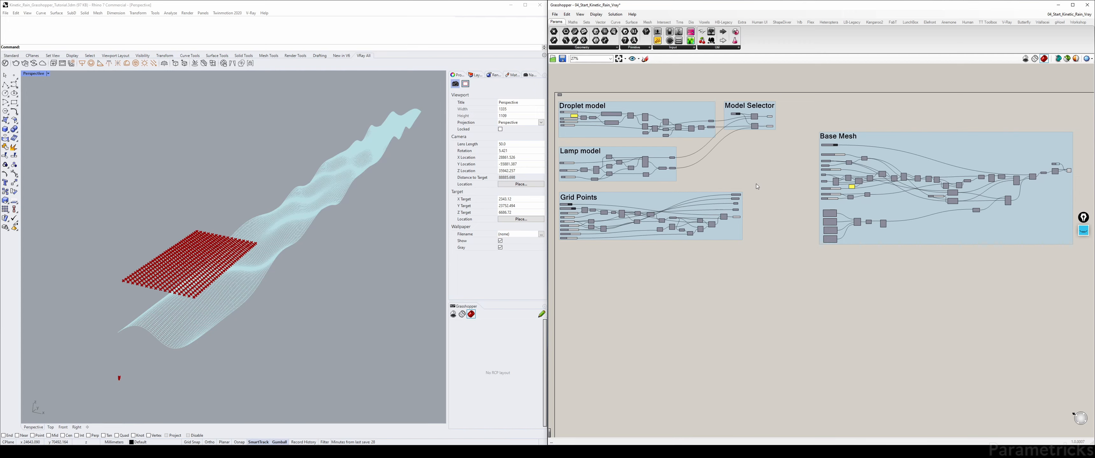
Duplicate the Attach pt and Mesh Model parameters outside the Model Selector group, keeping them wired to the originals.
{"action": "right_click_drag", "start_coordinate": [790, 175], "coordinate": [679, 177]}
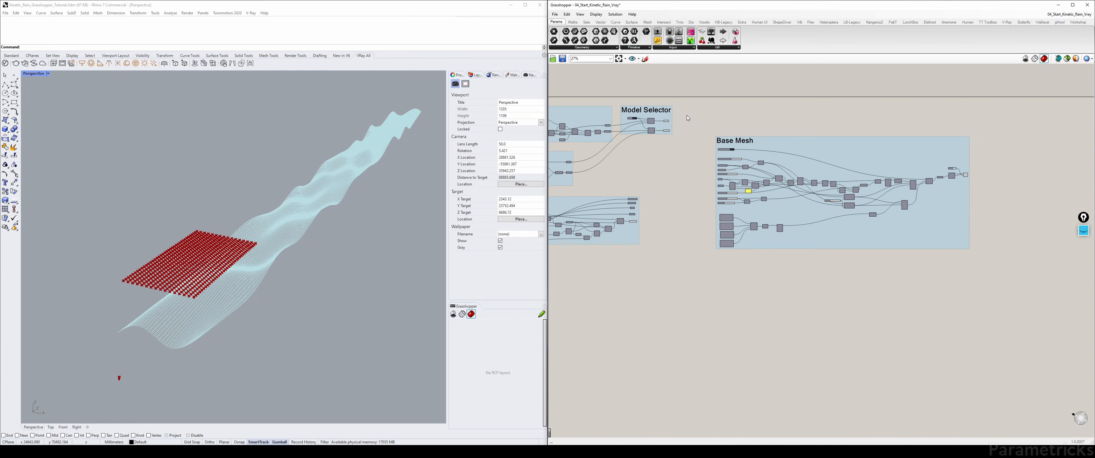
{"action": "scroll", "coordinate": [684, 114], "scroll_direction": "up", "scroll_amount": 5}
{"action": "left_click_drag", "start_coordinate": [642, 159], "coordinate": [713, 160], "text": "alt"}
{"action": "left_click_drag", "start_coordinate": [641, 199], "coordinate": [734, 194], "text": "alt"}
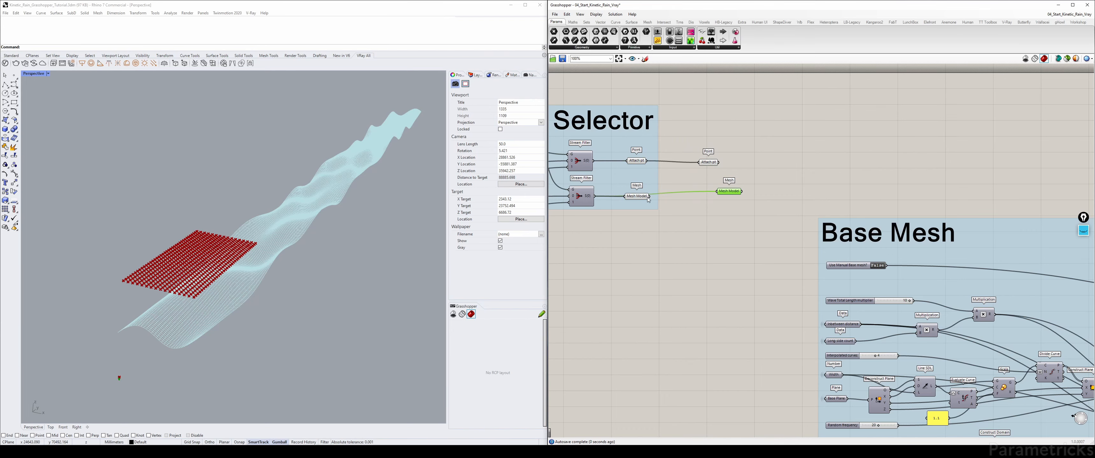
Align the copied Attach pt and Mesh Model parameters and move them past the far end of the Base Mesh group.
{"action": "left_click", "coordinate": [708, 162]}
{"action": "left_click_drag", "start_coordinate": [731, 162], "coordinate": [735, 163]}
{"action": "left_click_drag", "start_coordinate": [785, 144], "coordinate": [710, 206]}
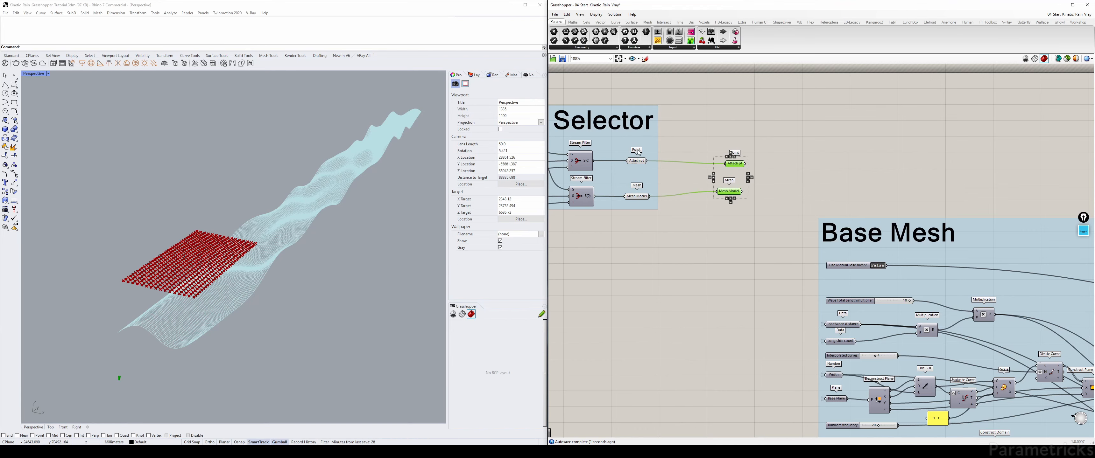
{"action": "left_click", "coordinate": [636, 161]}
{"action": "left_click", "coordinate": [640, 199]}
{"action": "scroll", "coordinate": [703, 209], "scroll_direction": "down", "scroll_amount": 6}
{"action": "left_click_drag", "start_coordinate": [787, 137], "coordinate": [995, 191]}
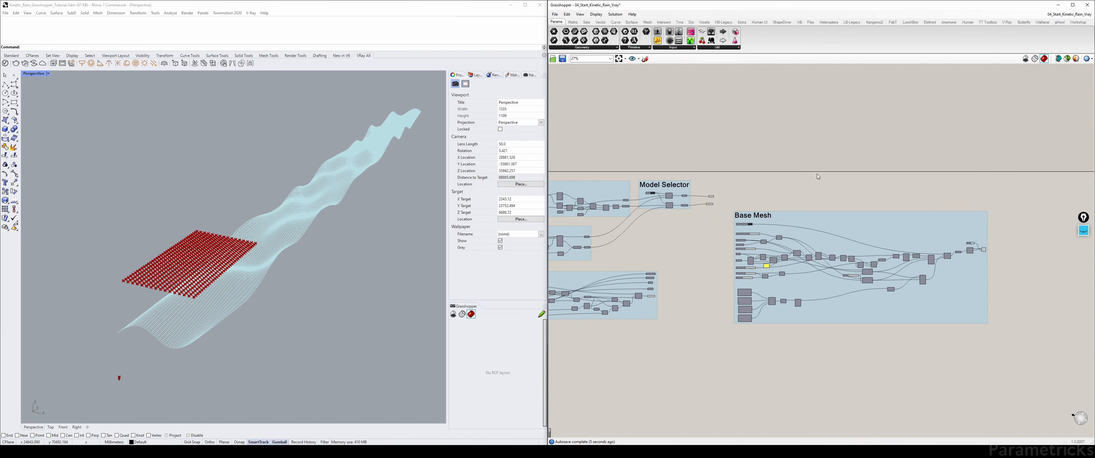
{"action": "left_click_drag", "start_coordinate": [721, 183], "coordinate": [1042, 196]}
{"action": "left_click", "coordinate": [754, 204]}
Duplicate the Starting Points parameter from the Grid Points group and place the copy below the copied Mesh Model parameter.
{"action": "scroll", "coordinate": [701, 229], "scroll_direction": "up", "scroll_amount": 8}
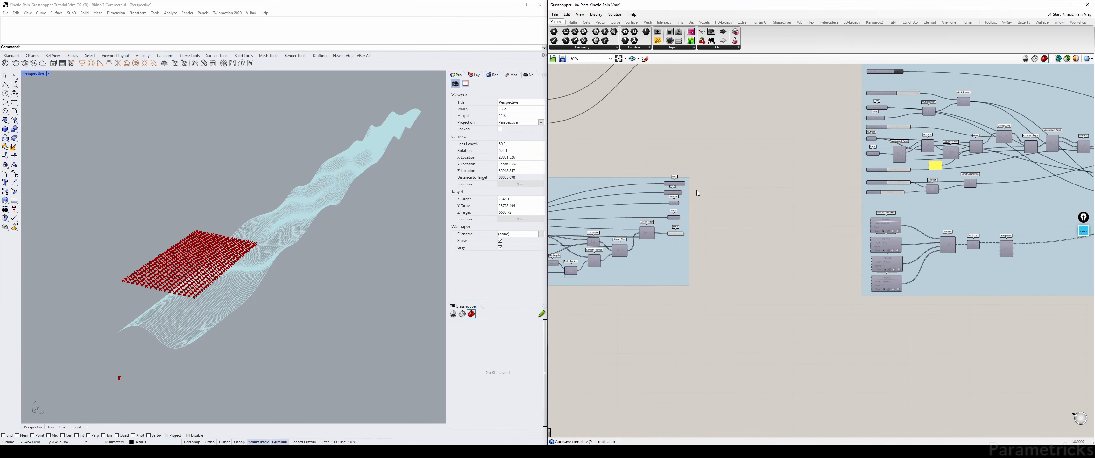
{"action": "left_click", "coordinate": [675, 243]}
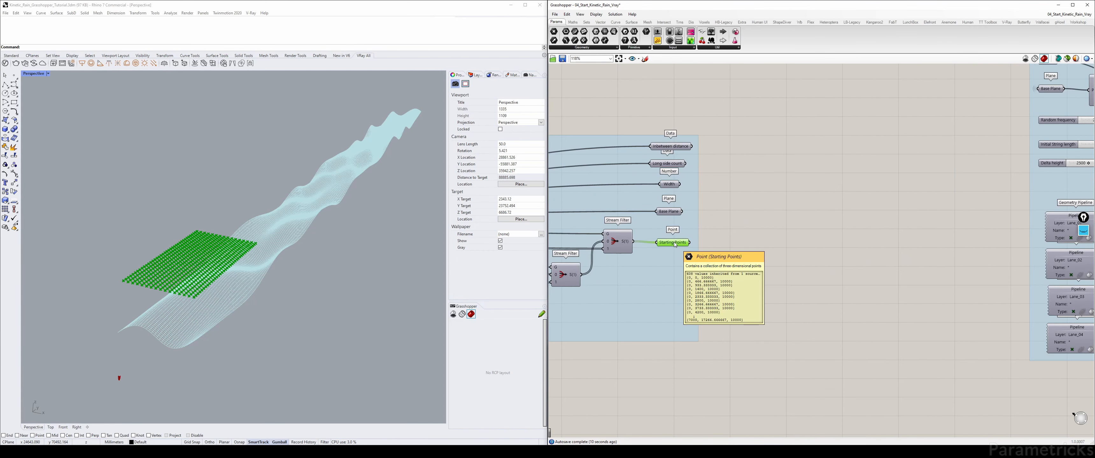
{"action": "left_click_drag", "start_coordinate": [672, 244], "coordinate": [1064, 161], "text": "alt"}
{"action": "left_click", "coordinate": [679, 244]}
{"action": "scroll", "coordinate": [744, 231], "scroll_direction": "down", "scroll_amount": 4}
{"action": "scroll", "coordinate": [744, 233], "scroll_direction": "down", "scroll_amount": 5}
{"action": "right_click_drag", "start_coordinate": [1067, 167], "coordinate": [664, 178]}
{"action": "scroll", "coordinate": [663, 177], "scroll_direction": "up", "scroll_amount": 2}
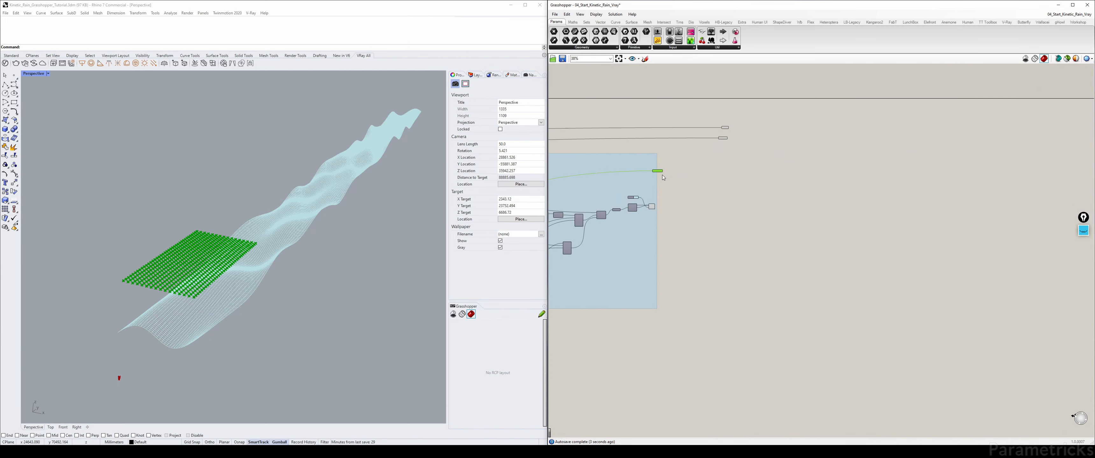
{"action": "left_click_drag", "start_coordinate": [657, 171], "coordinate": [724, 149]}
Duplicate the Base Plane parameter from the Grid Points group and place the copy below the copied Starting Points parameter.
{"action": "right_click_drag", "start_coordinate": [685, 169], "coordinate": [1092, 131]}
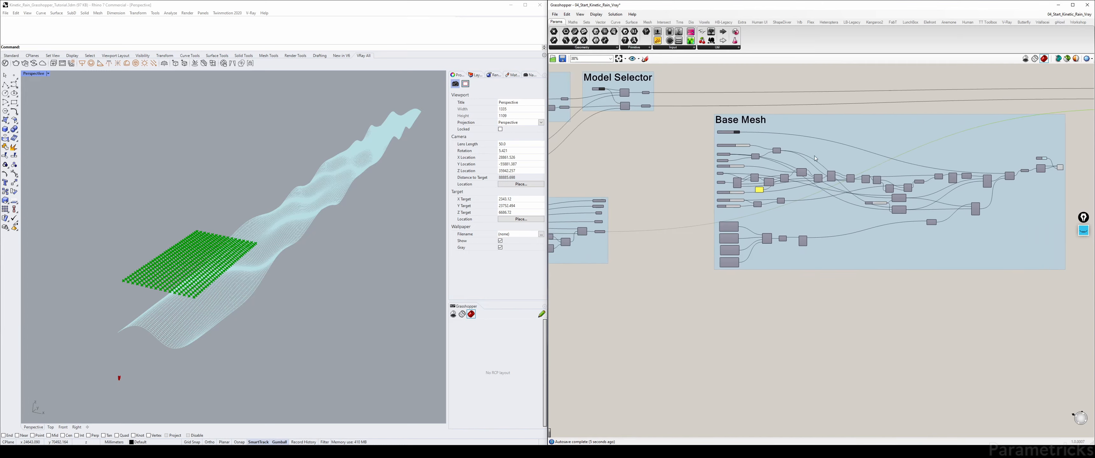
{"action": "scroll", "coordinate": [599, 220], "scroll_direction": "up", "scroll_amount": 6}
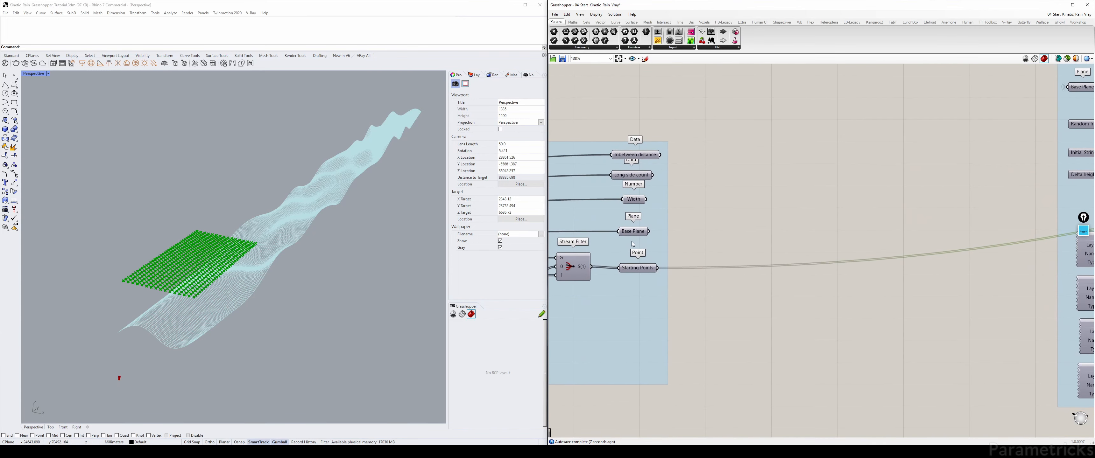
{"action": "left_click", "coordinate": [639, 232]}
{"action": "left_click_drag", "start_coordinate": [666, 236], "coordinate": [1050, 123], "text": "alt"}
{"action": "right_click", "coordinate": [762, 218]}
{"action": "left_click", "coordinate": [776, 172]}
{"action": "left_click", "coordinate": [768, 218]}
{"action": "scroll", "coordinate": [768, 217], "scroll_direction": "down", "scroll_amount": 9}
{"action": "right_click_drag", "start_coordinate": [1050, 123], "coordinate": [724, 122]}
{"action": "scroll", "coordinate": [723, 122], "scroll_direction": "up", "scroll_amount": 2}
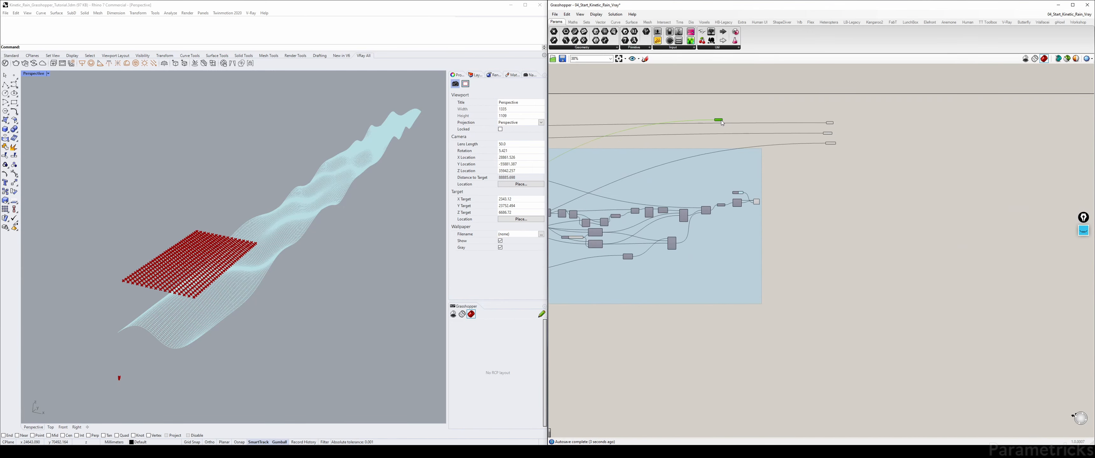
{"action": "left_click_drag", "start_coordinate": [721, 123], "coordinate": [833, 157]}
Align the right edges of the four copied parameters.
{"action": "scroll", "coordinate": [833, 146], "scroll_direction": "up", "scroll_amount": 5}
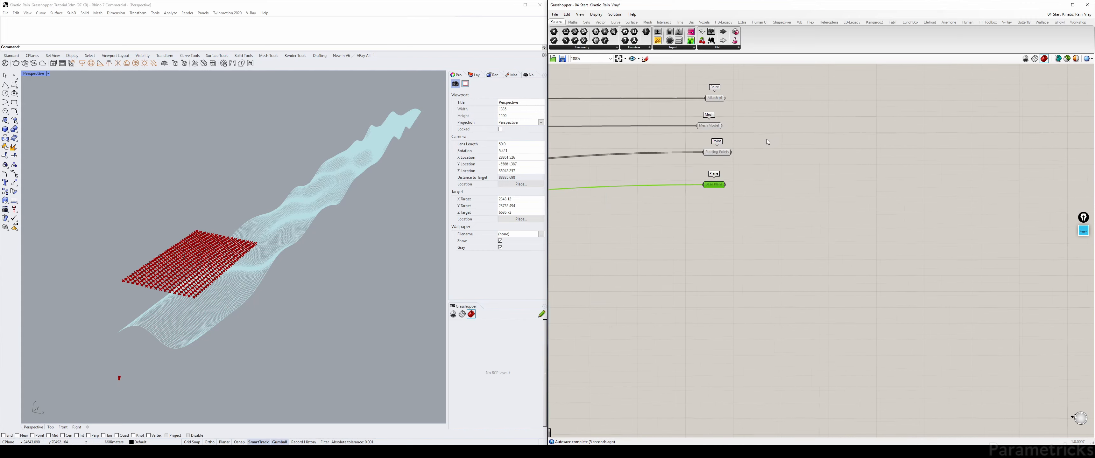
{"action": "right_click_drag", "start_coordinate": [767, 141], "coordinate": [733, 208]}
{"action": "left_click_drag", "start_coordinate": [732, 141], "coordinate": [676, 254]}
{"action": "left_click", "coordinate": [681, 159]}
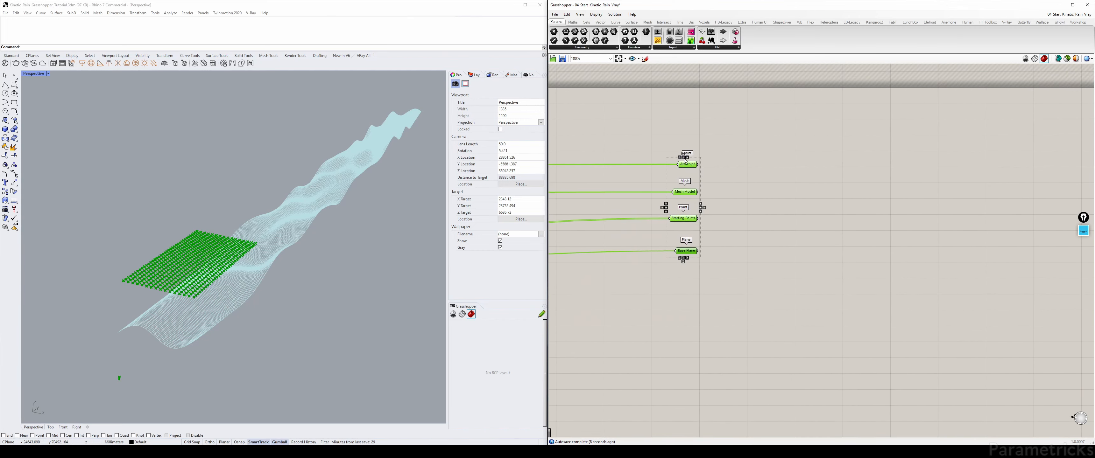
{"action": "right_click_drag", "start_coordinate": [686, 168], "coordinate": [676, 139]}
{"action": "left_click", "coordinate": [752, 134]}
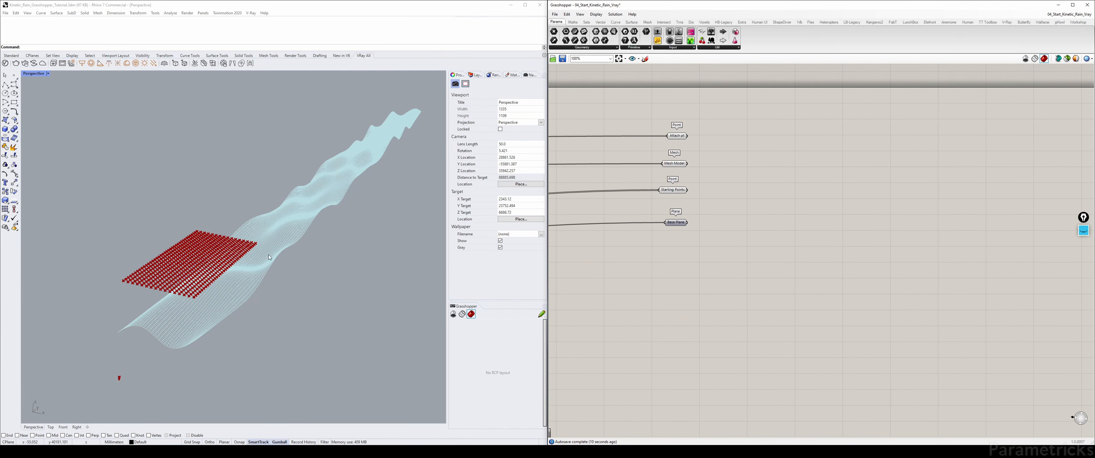
Turn off the preview of the copied Attach pt, Mesh Model and Starting Points parameters.
{"action": "left_click_drag", "start_coordinate": [714, 121], "coordinate": [679, 186]}
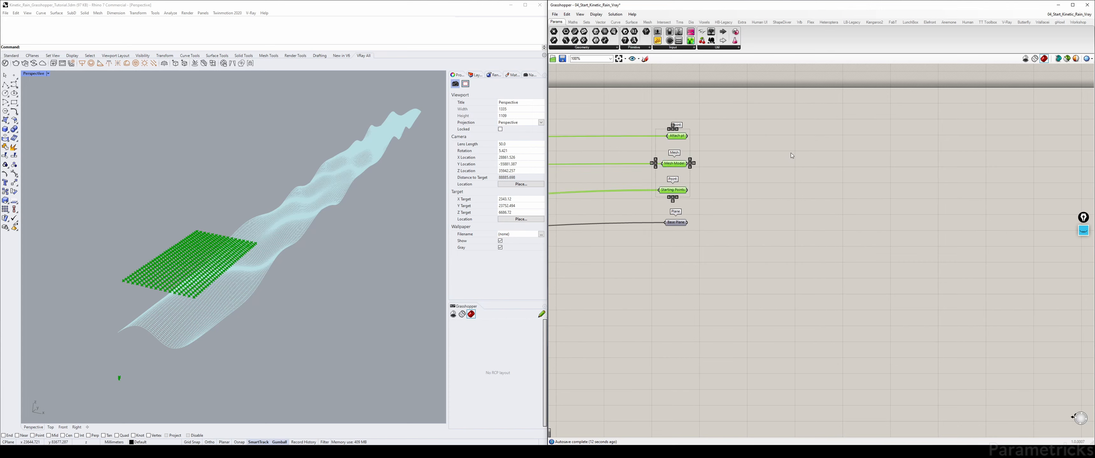
{"action": "key", "text": "ctrl+q"}
{"action": "left_click", "coordinate": [118, 376]}
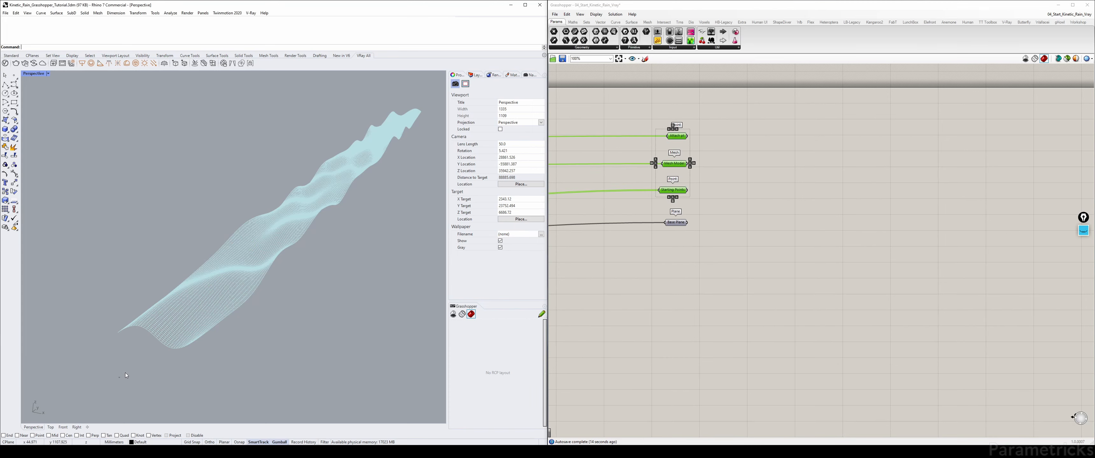
Align the left edges of the four copied parameters.
{"action": "left_click", "coordinate": [732, 150]}
{"action": "left_click_drag", "start_coordinate": [737, 111], "coordinate": [608, 256]}
{"action": "left_click", "coordinate": [668, 129]}
{"action": "left_click", "coordinate": [751, 126]}
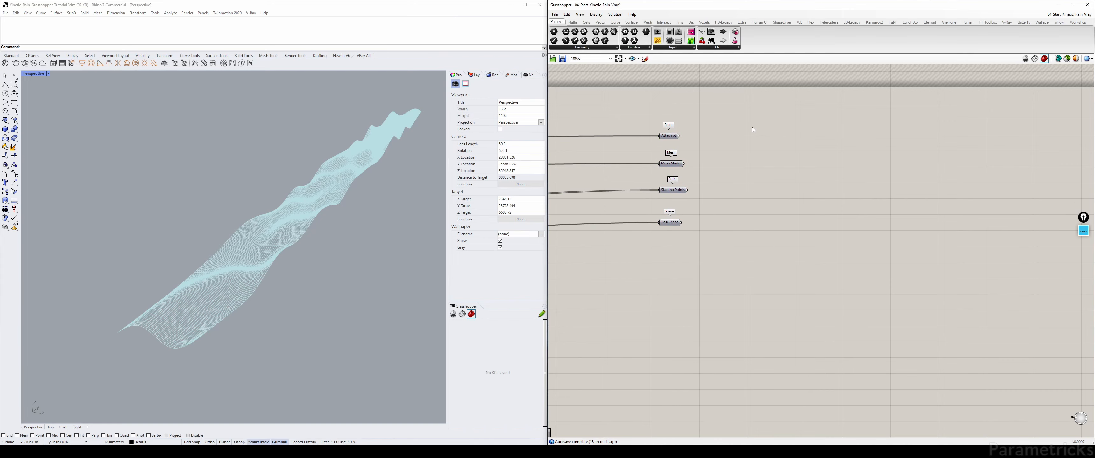
Add a Move component and place it well to the right of the copied parameters.
{"action": "right_click_drag", "start_coordinate": [742, 145], "coordinate": [695, 146]}
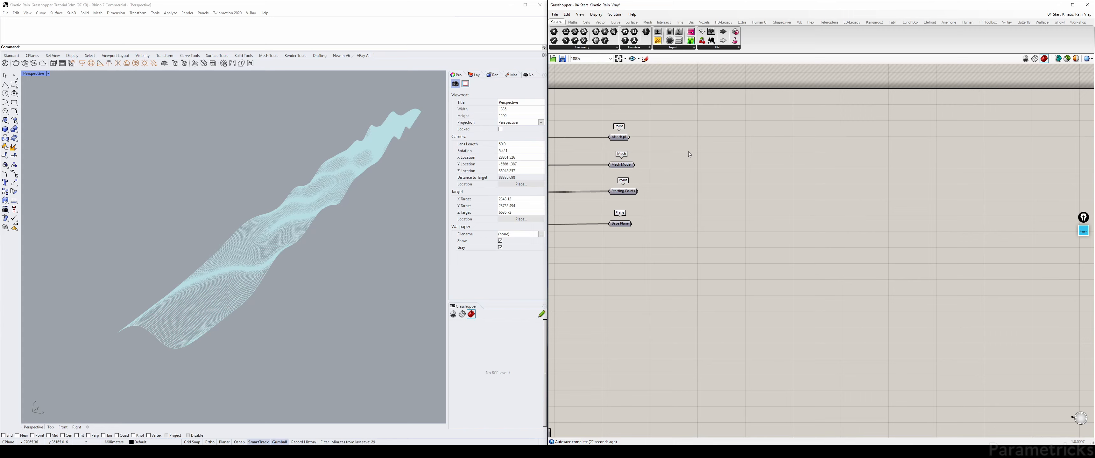
{"action": "double_click", "coordinate": [689, 151]}
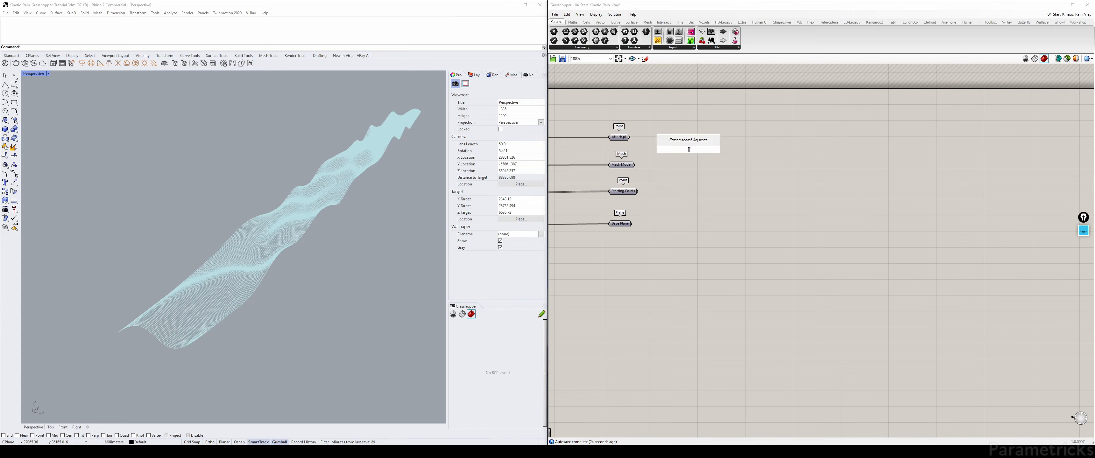
{"action": "type", "text": "move"}
{"action": "key", "text": "Return"}
{"action": "left_click_drag", "start_coordinate": [695, 154], "coordinate": [828, 149]}
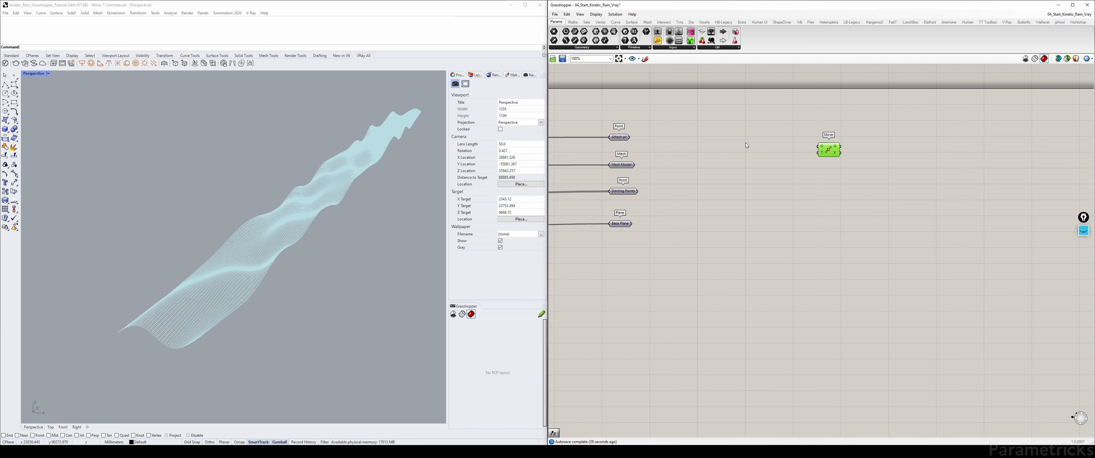
Add a Vector 2Pt component between the copied parameters and the Move component.
{"action": "double_click", "coordinate": [746, 143]}
{"action": "type", "text": "vec"}
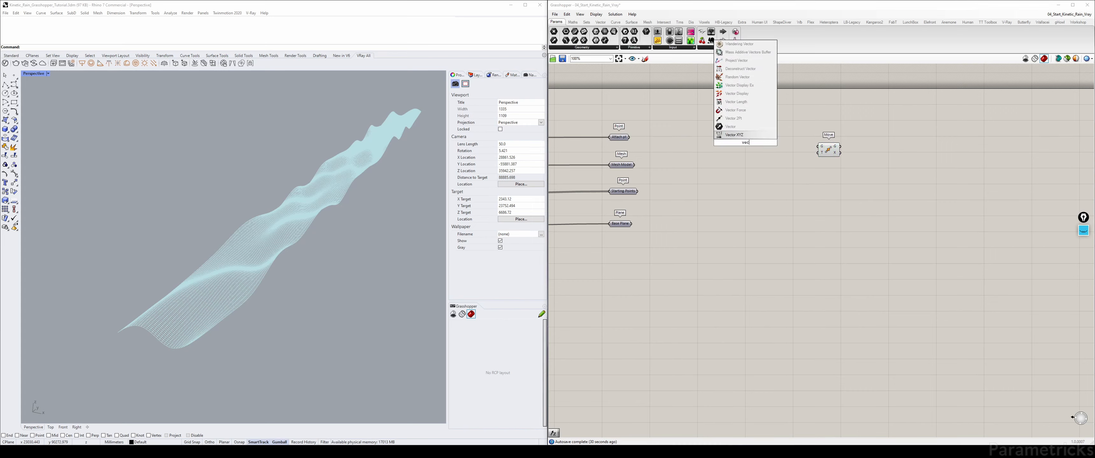
{"action": "left_click", "coordinate": [747, 122]}
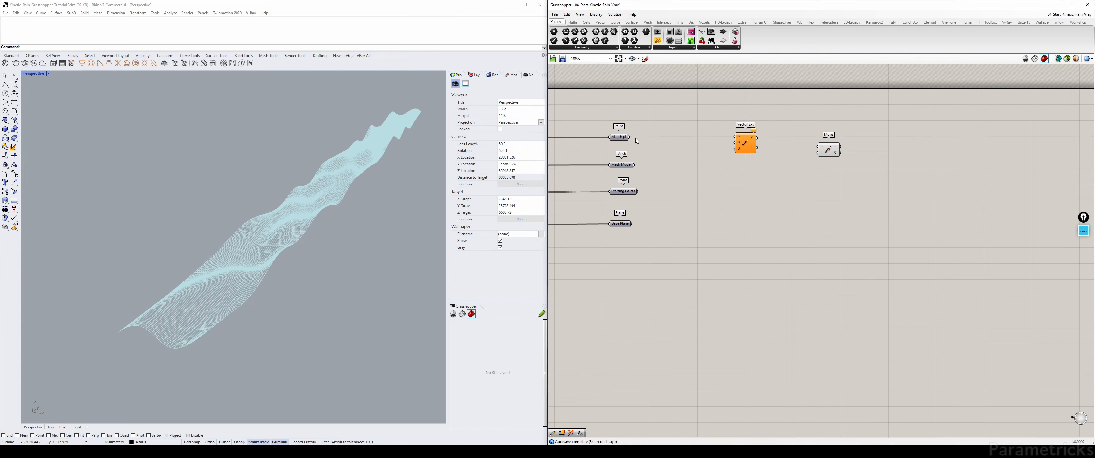
Wire Attach pt and Starting Points into Vector 2Pt's A and B inputs, and its vector output into Move's T input.
{"action": "left_click", "coordinate": [617, 138]}
{"action": "left_click_drag", "start_coordinate": [630, 137], "coordinate": [734, 137]}
{"action": "left_click", "coordinate": [626, 191]}
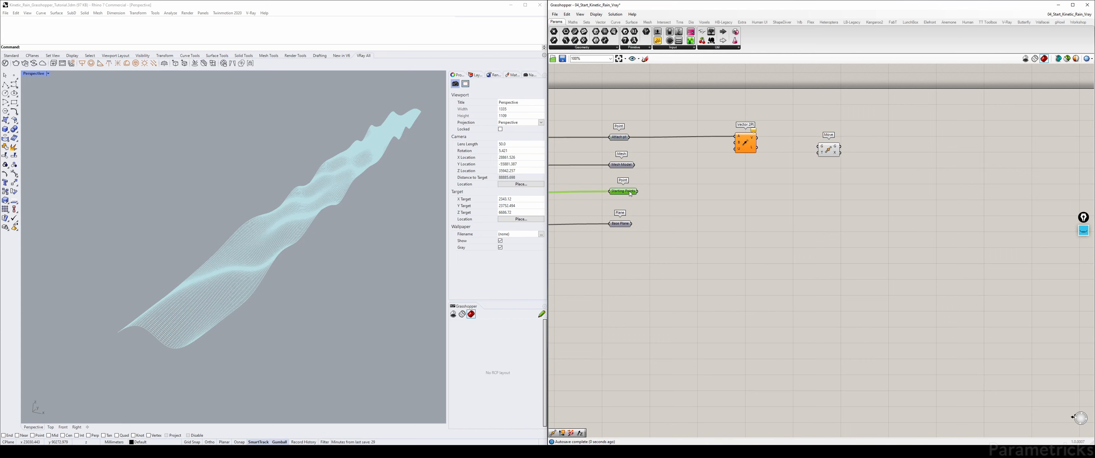
{"action": "key", "text": "ctrl+q"}
{"action": "left_click_drag", "start_coordinate": [637, 191], "coordinate": [828, 145]}
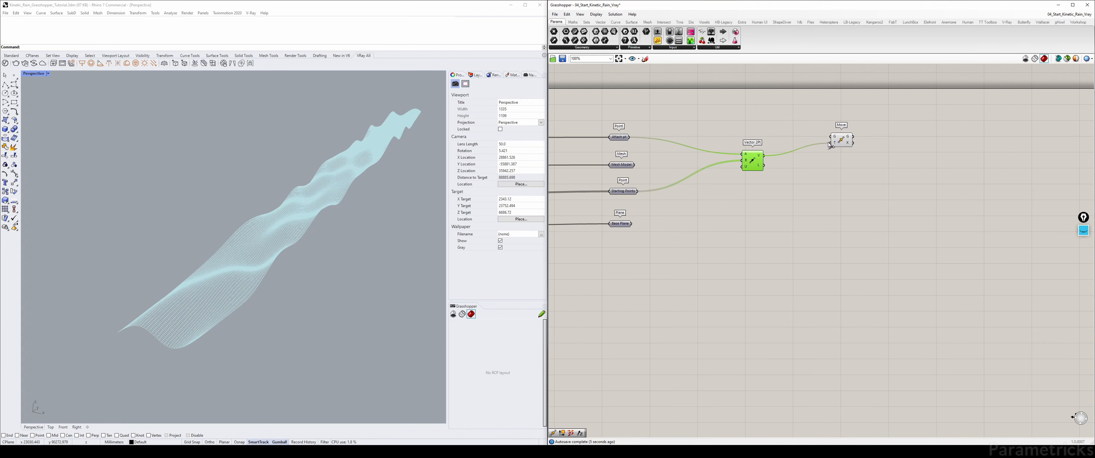
{"action": "scroll", "coordinate": [820, 142], "scroll_direction": "up", "scroll_amount": 2}
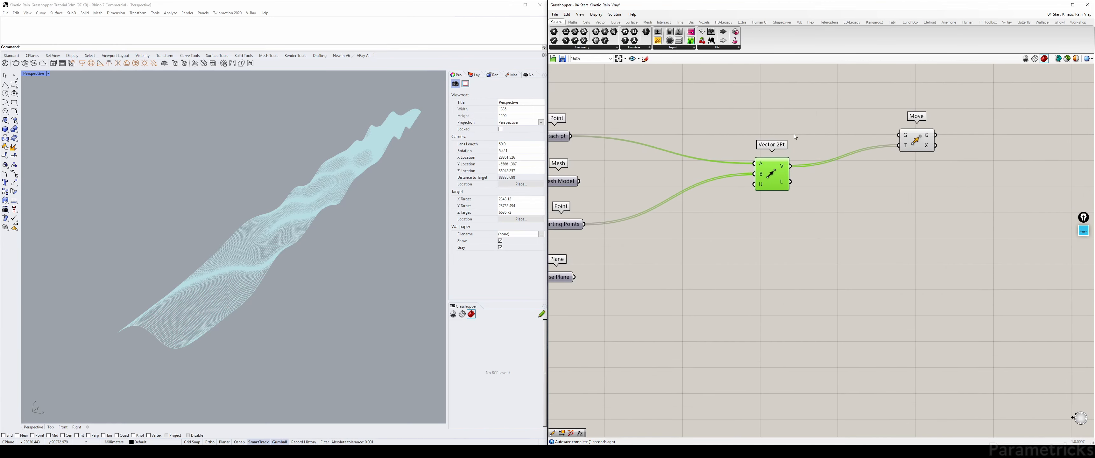
{"action": "left_click", "coordinate": [742, 128]}
Connect the Mesh Model parameter to Move's geometry input and inspect the placed models in the viewport.
{"action": "left_click", "coordinate": [630, 170]}
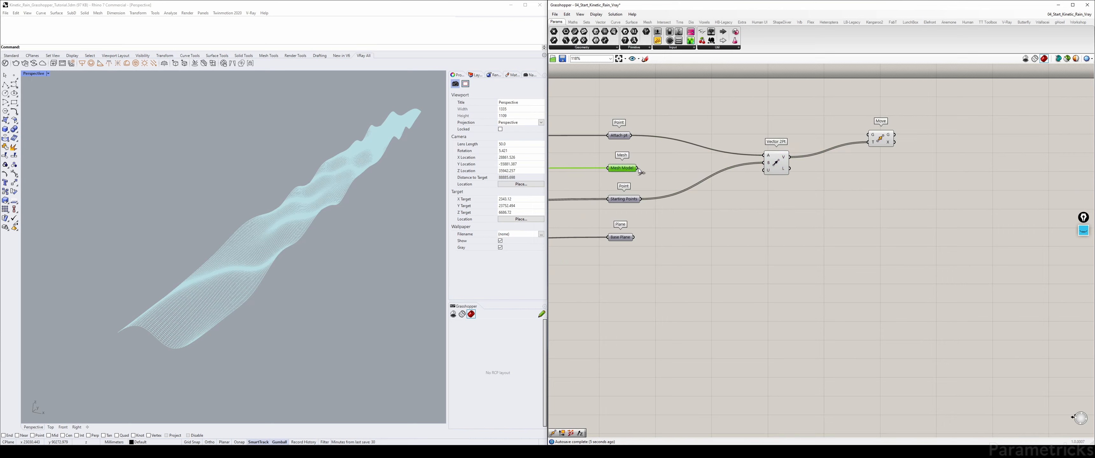
{"action": "left_click_drag", "start_coordinate": [639, 169], "coordinate": [868, 135]}
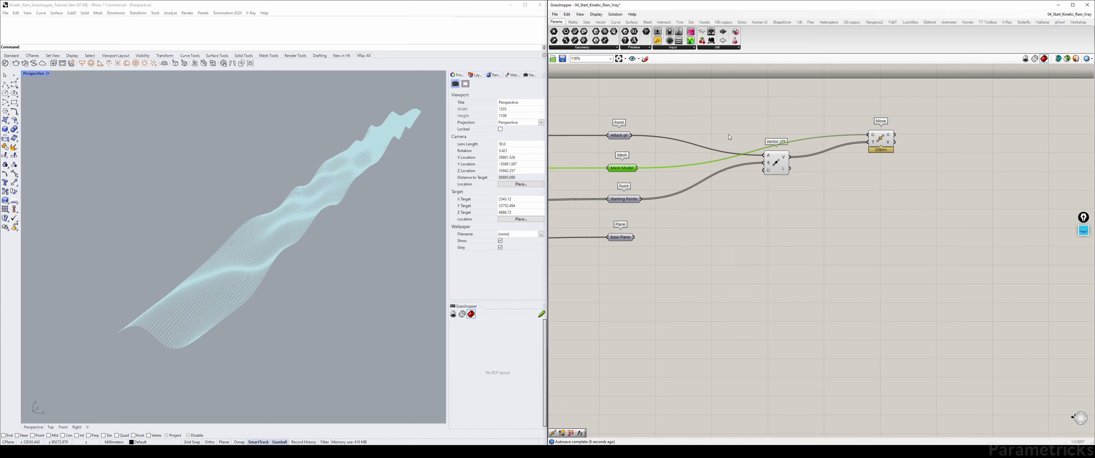
{"action": "left_click", "coordinate": [728, 124]}
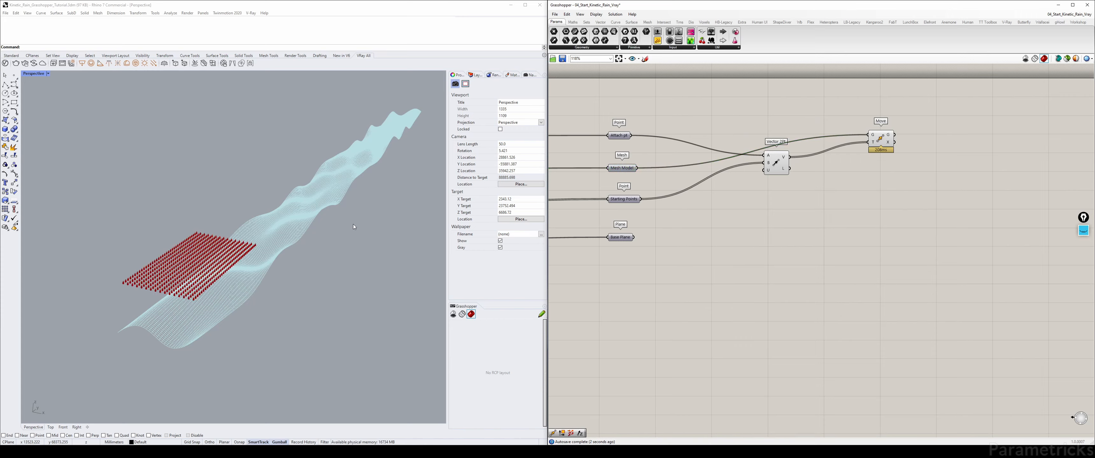
{"action": "right_click_drag", "start_coordinate": [284, 241], "coordinate": [292, 236]}
{"action": "scroll", "coordinate": [291, 237], "scroll_direction": "up", "scroll_amount": 2}
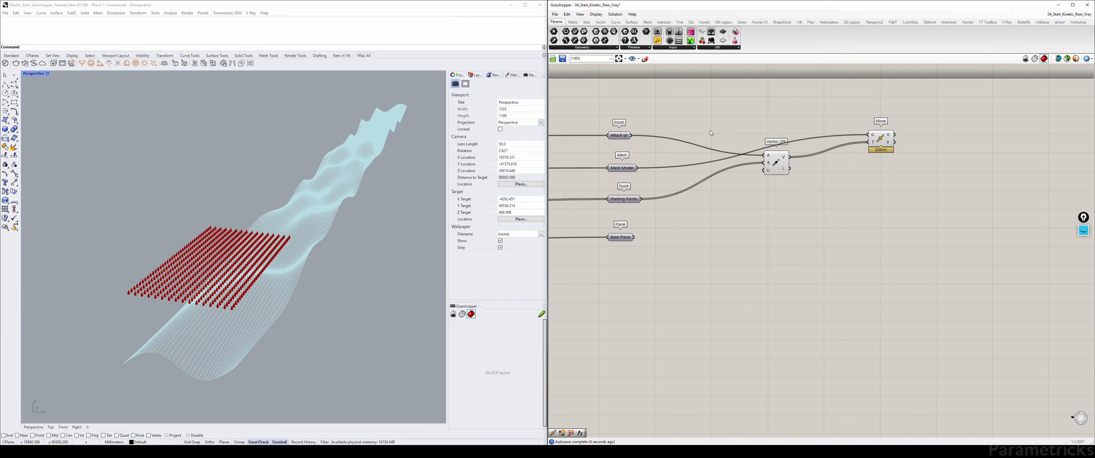
Duplicate the Base Mesh parameter outside the Base Mesh group, keeping it wired to the original.
{"action": "left_click", "coordinate": [620, 238]}
{"action": "scroll", "coordinate": [643, 219], "scroll_direction": "down", "scroll_amount": 3}
{"action": "scroll", "coordinate": [643, 218], "scroll_direction": "up", "scroll_amount": 2}
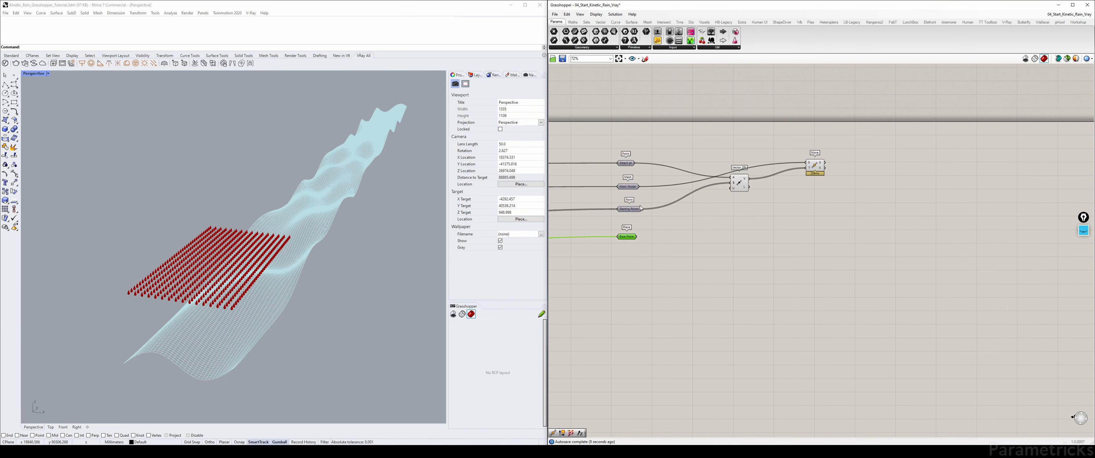
{"action": "scroll", "coordinate": [640, 206], "scroll_direction": "down", "scroll_amount": 5}
{"action": "right_click_drag", "start_coordinate": [640, 206], "coordinate": [882, 102]}
{"action": "scroll", "coordinate": [882, 101], "scroll_direction": "down", "scroll_amount": 2}
{"action": "scroll", "coordinate": [831, 134], "scroll_direction": "up", "scroll_amount": 8}
{"action": "right_click_drag", "start_coordinate": [823, 174], "coordinate": [727, 206]}
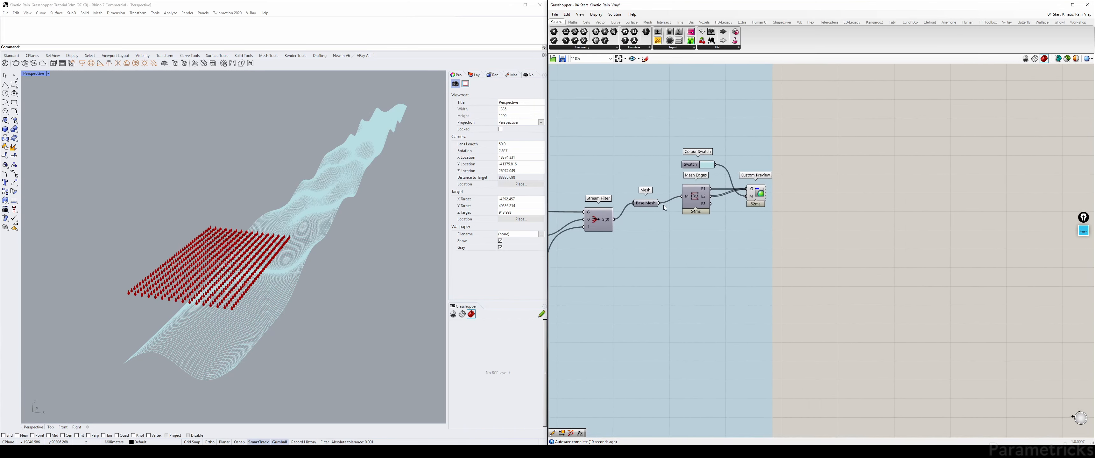
{"action": "scroll", "coordinate": [645, 206], "scroll_direction": "up", "scroll_amount": 1}
{"action": "left_click_drag", "start_coordinate": [646, 204], "coordinate": [876, 138], "text": "alt"}
{"action": "scroll", "coordinate": [872, 140], "scroll_direction": "down", "scroll_amount": 3}
{"action": "right_click_drag", "start_coordinate": [871, 137], "coordinate": [651, 273]}
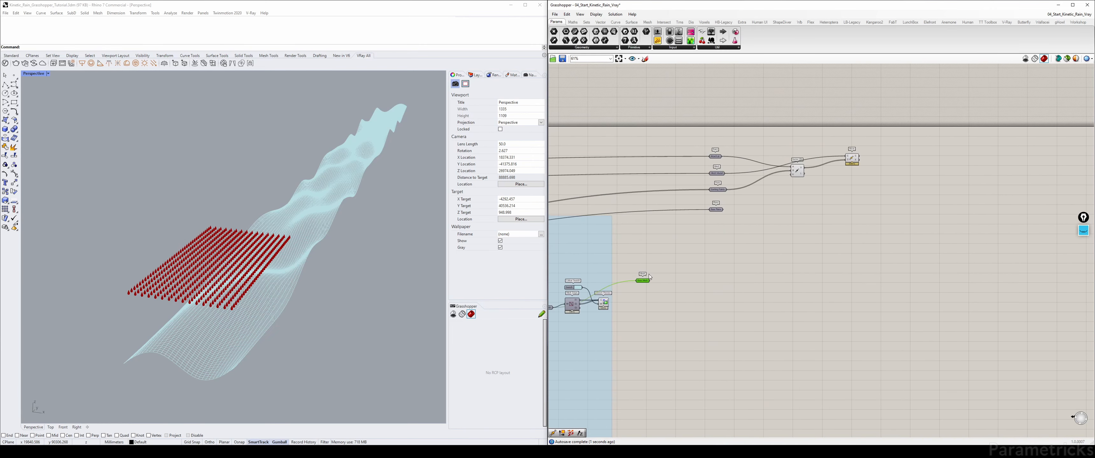
Place the Base Mesh copy below the copied Base Plane parameter, in line with the other inputs.
{"action": "left_click_drag", "start_coordinate": [641, 277], "coordinate": [711, 198]}
{"action": "scroll", "coordinate": [718, 215], "scroll_direction": "up", "scroll_amount": 3}
{"action": "left_click_drag", "start_coordinate": [712, 234], "coordinate": [711, 222]}
{"action": "right_click_drag", "start_coordinate": [798, 207], "coordinate": [745, 204]}
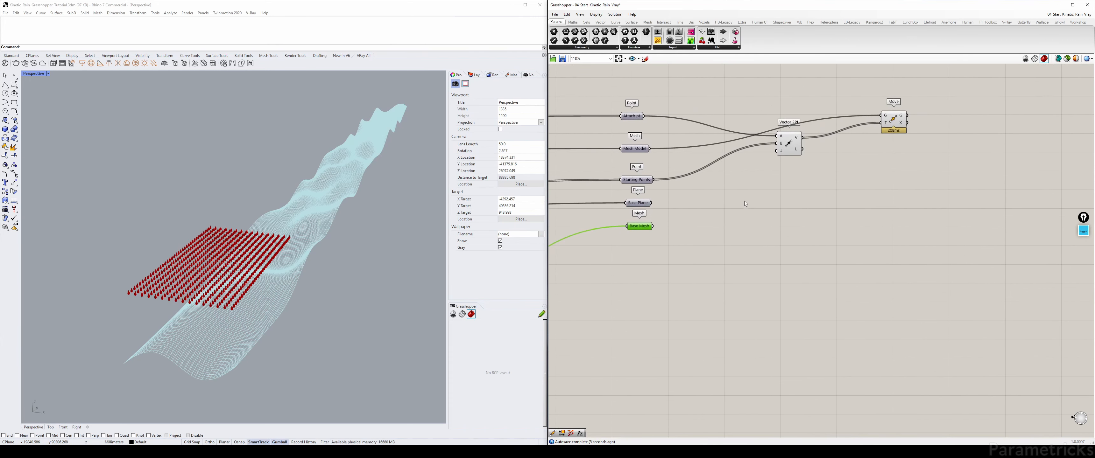
{"action": "scroll", "coordinate": [756, 204], "scroll_direction": "up", "scroll_amount": 2}
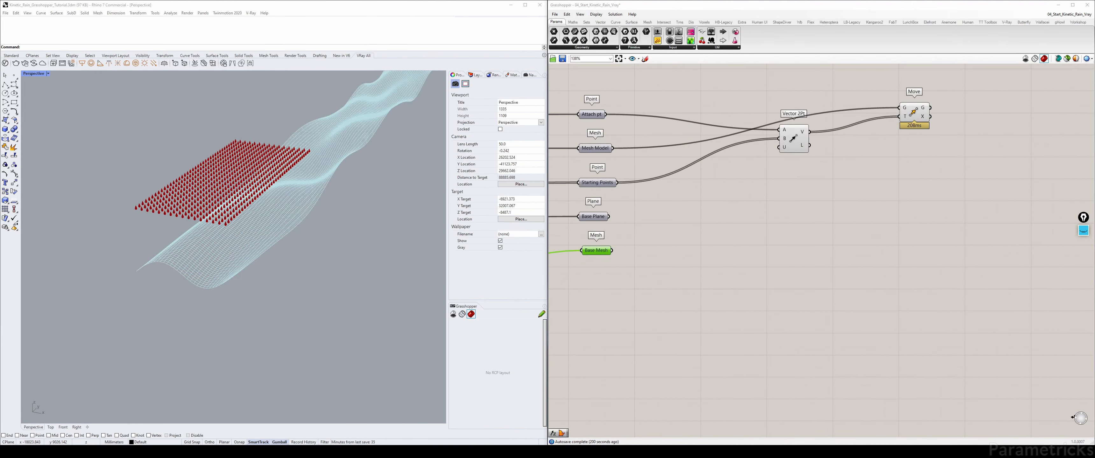
{"action": "left_click", "coordinate": [812, 214]}
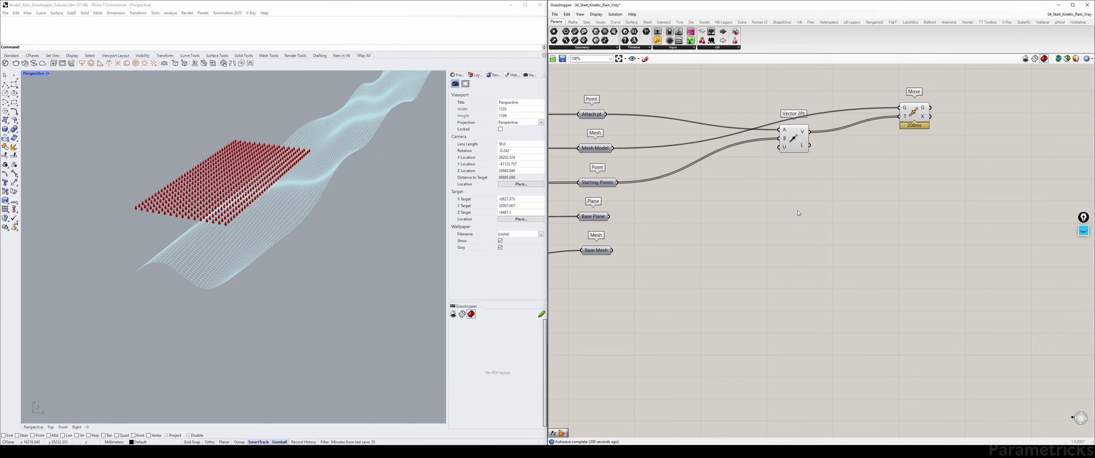
Add a Mesh | Ray intersection component and place it below Vector 2Pt.
{"action": "double_click", "coordinate": [678, 203]}
{"action": "type", "text": "intersect mesh"}
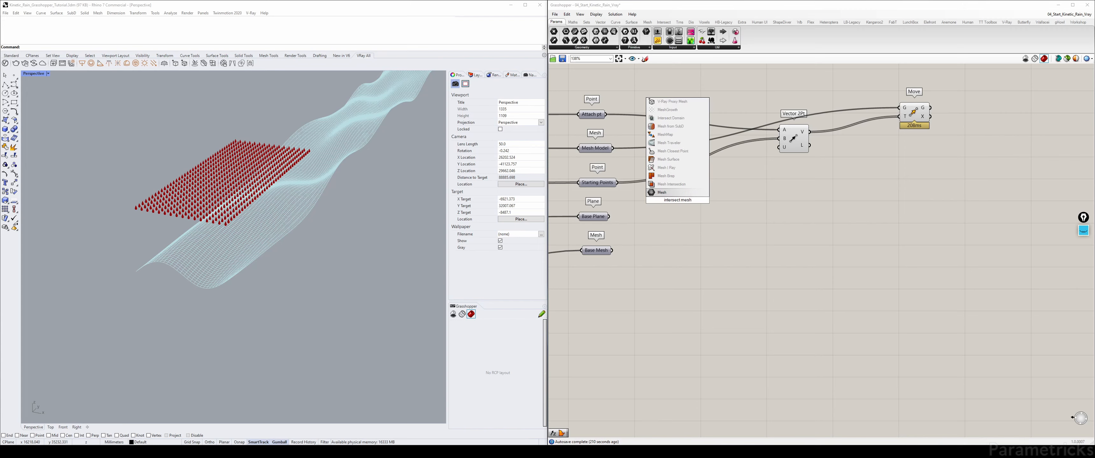
{"action": "left_click", "coordinate": [679, 169]}
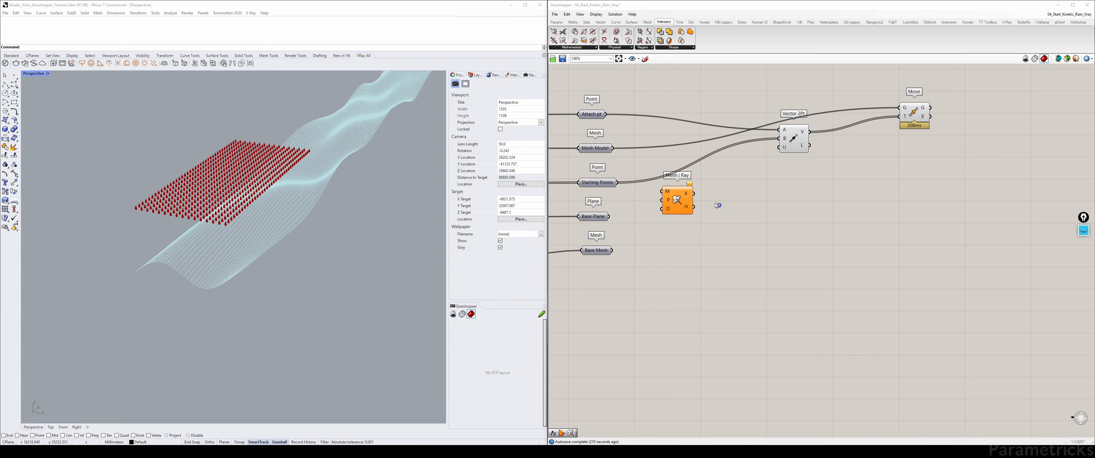
{"action": "left_click_drag", "start_coordinate": [678, 199], "coordinate": [681, 213]}
{"action": "left_click", "coordinate": [573, 48]}
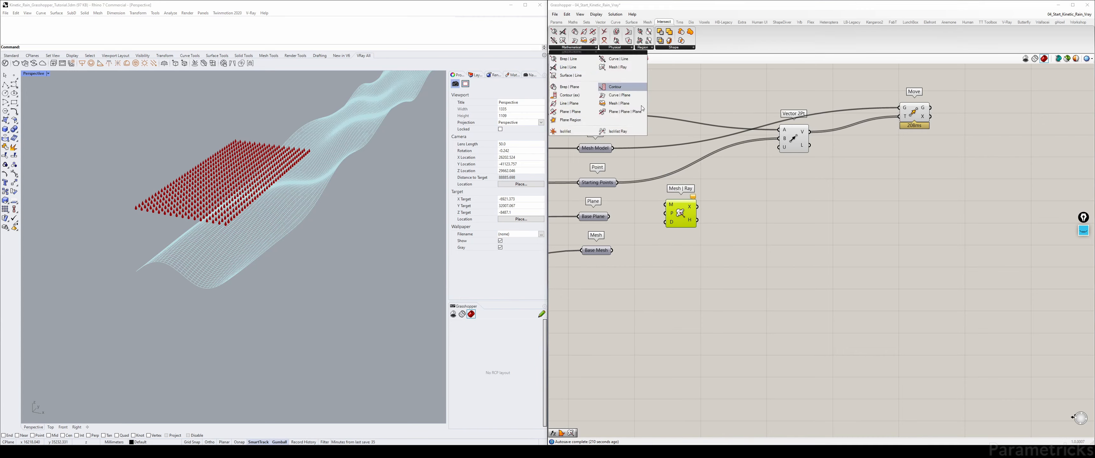
{"action": "left_click", "coordinate": [633, 177]}
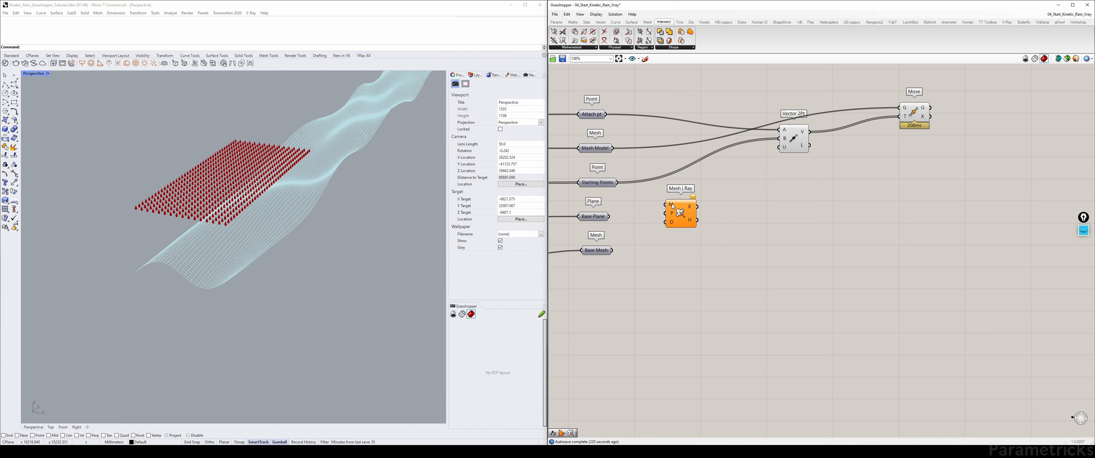
{"action": "mouse_move", "coordinate": [673, 206]}
{"action": "left_click_drag", "start_coordinate": [679, 212], "coordinate": [774, 211]}
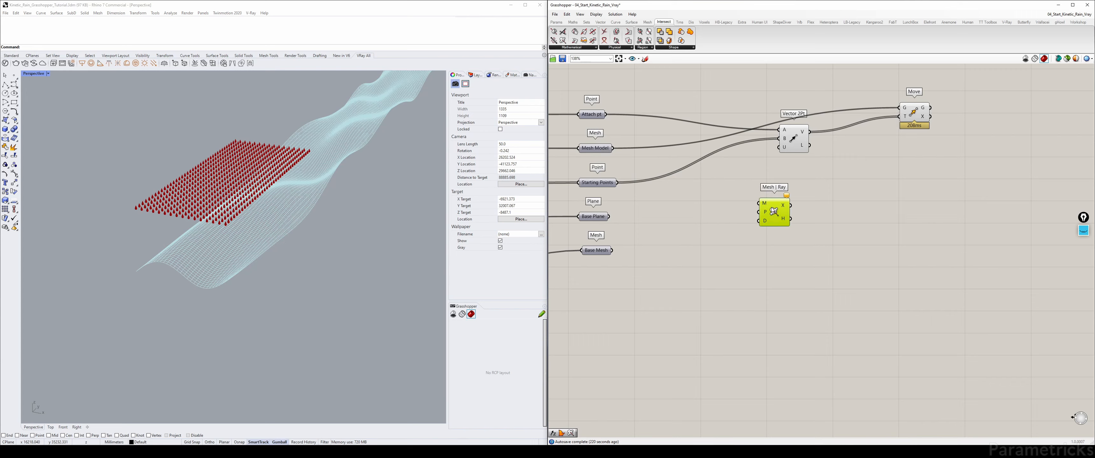
Wire the Base Mesh copy into Mesh | Ray's M input and Starting Points into its P input.
{"action": "left_click", "coordinate": [587, 218]}
{"action": "left_click", "coordinate": [605, 251]}
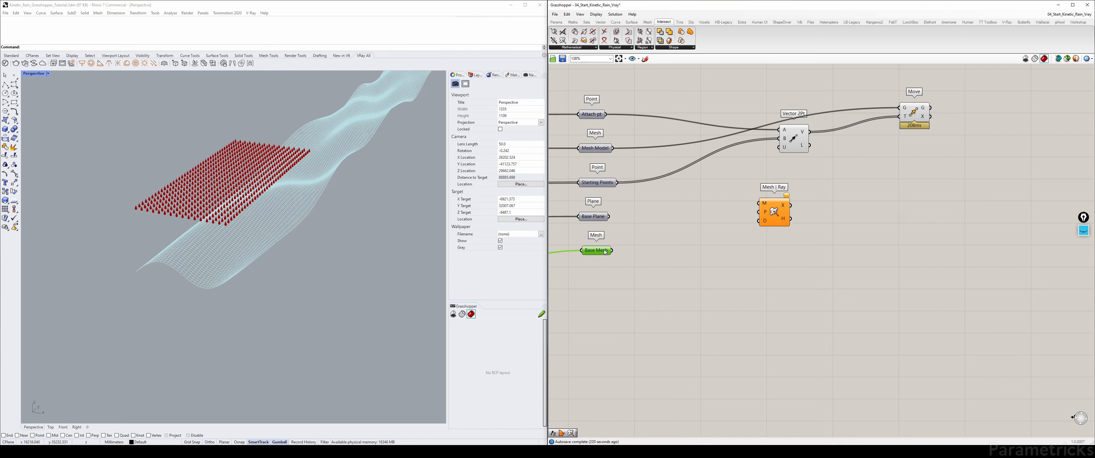
{"action": "left_click_drag", "start_coordinate": [612, 251], "coordinate": [759, 203]}
{"action": "left_click", "coordinate": [710, 190]}
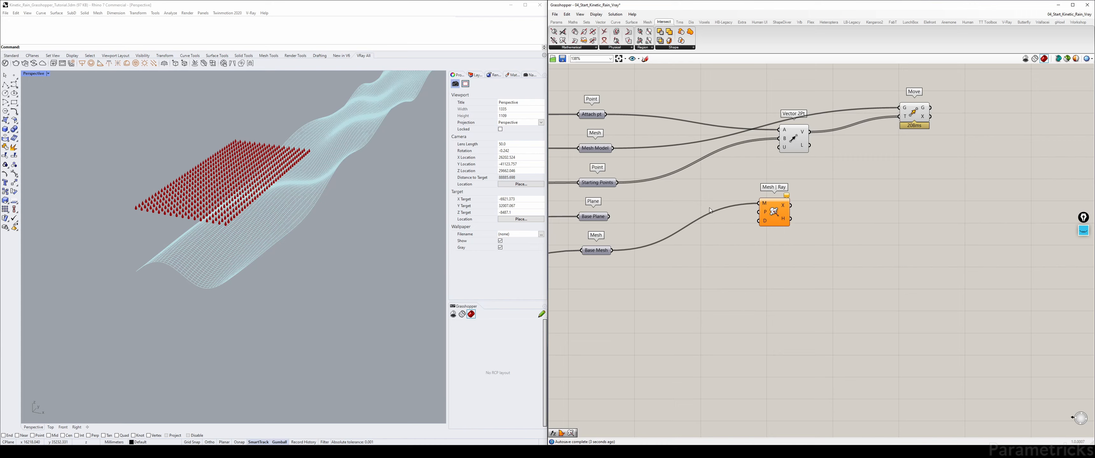
{"action": "left_click", "coordinate": [606, 181]}
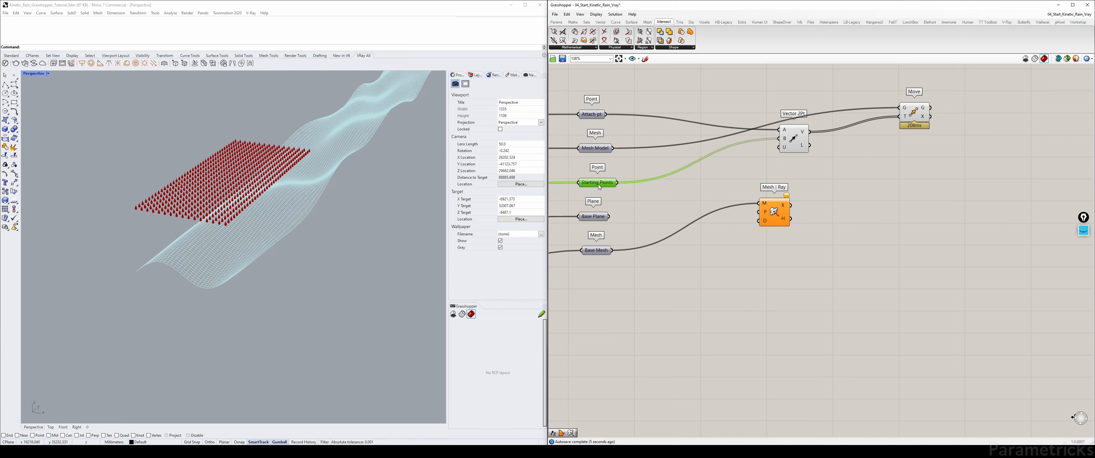
{"action": "left_click_drag", "start_coordinate": [617, 182], "coordinate": [771, 212]}
Add a Unit Z vector wired to Mesh | Ray's D input, and move the Base Mesh parameter directly below Starting Points.
{"action": "double_click", "coordinate": [724, 235]}
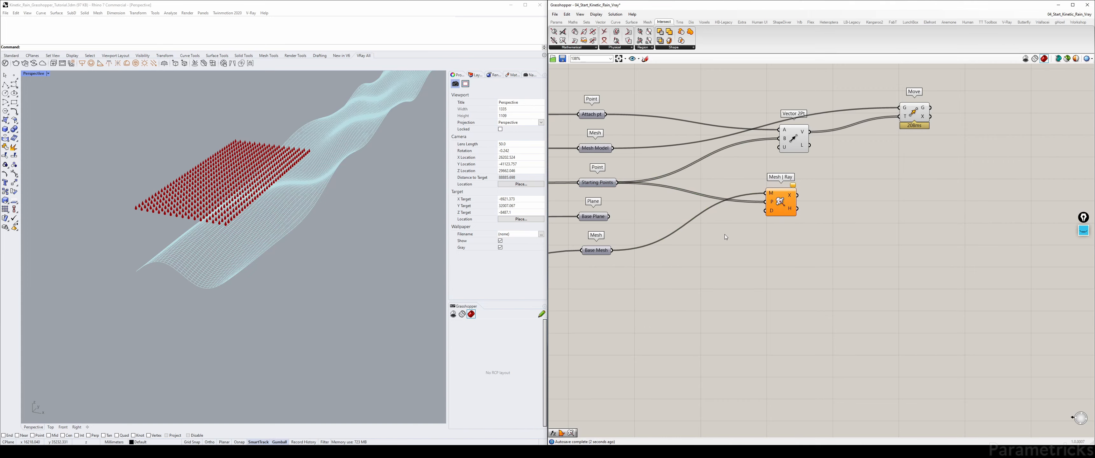
{"action": "type", "text": "z"}
{"action": "key", "text": "Return"}
{"action": "scroll", "coordinate": [725, 237], "scroll_direction": "up", "scroll_amount": 2}
{"action": "left_click_drag", "start_coordinate": [742, 234], "coordinate": [772, 207]}
{"action": "mouse_move", "coordinate": [573, 214]}
{"action": "left_mouse_down"}
{"action": "mouse_move", "coordinate": [580, 276]}
{"action": "mouse_move", "coordinate": [578, 208]}
{"action": "left_mouse_up"}
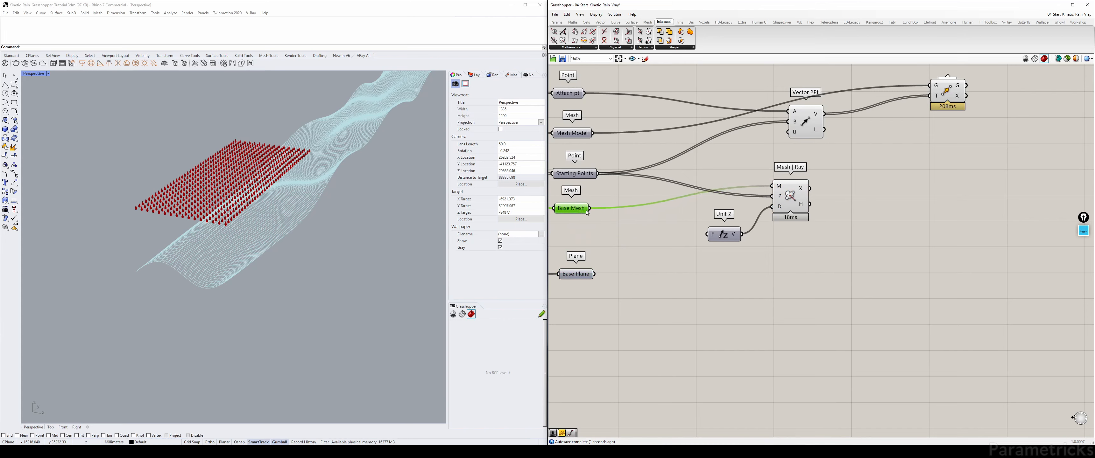
{"action": "left_click_drag", "start_coordinate": [713, 229], "coordinate": [699, 208]}
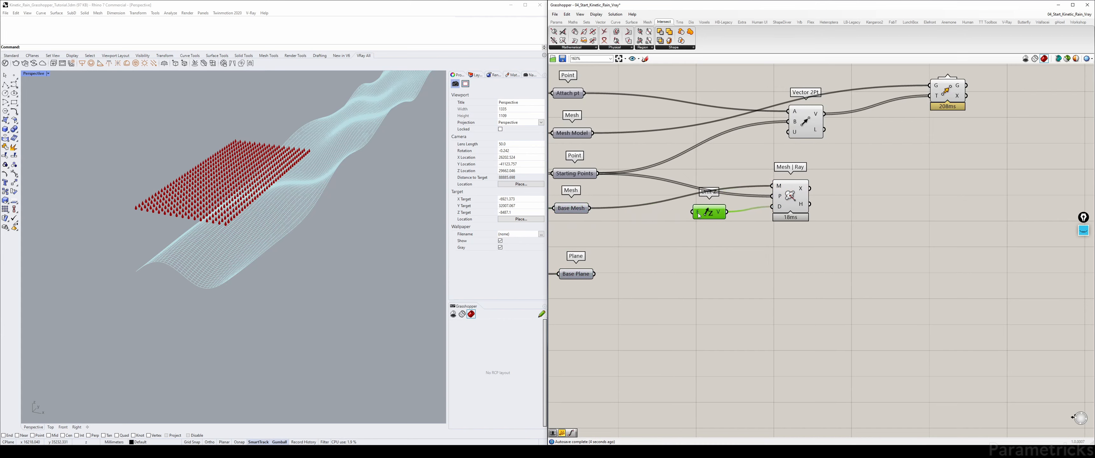
Set Unit Z's factor to -1 so the rays point down toward the base mesh.
{"action": "right_click", "coordinate": [698, 215]}
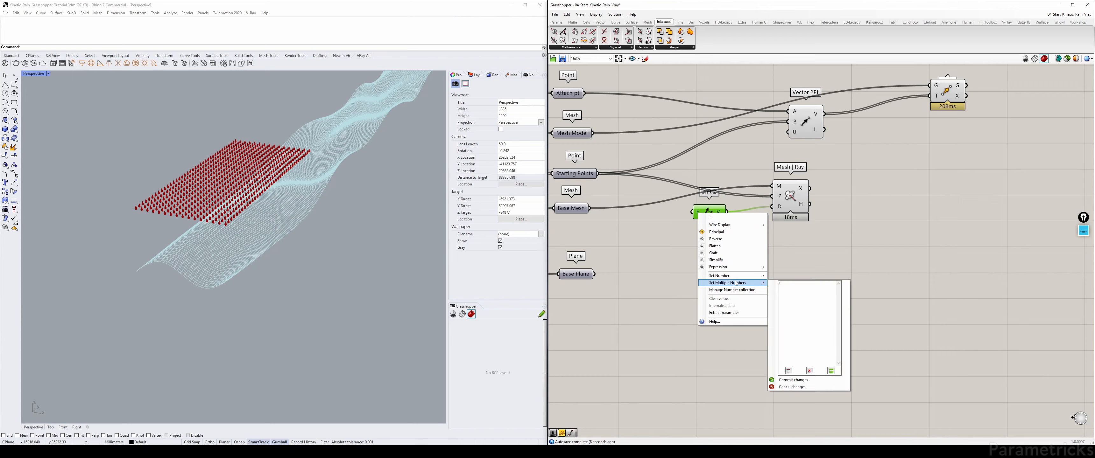
{"action": "mouse_move", "coordinate": [749, 277]}
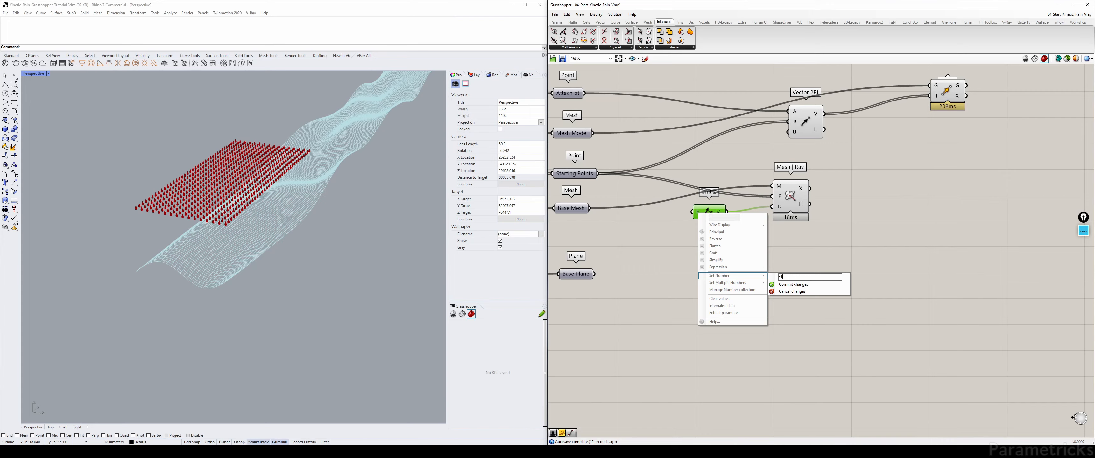
{"action": "left_click", "coordinate": [793, 285]}
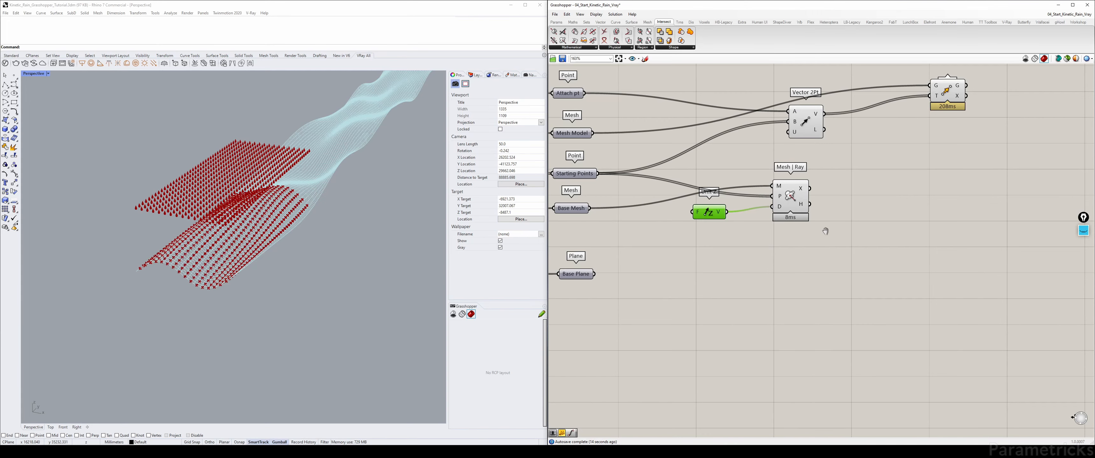
Examine Mesh | Ray's intersection points in the viewport and its X output data.
{"action": "right_click_drag", "start_coordinate": [801, 191], "coordinate": [689, 193]}
{"action": "mouse_move", "coordinate": [691, 192]}
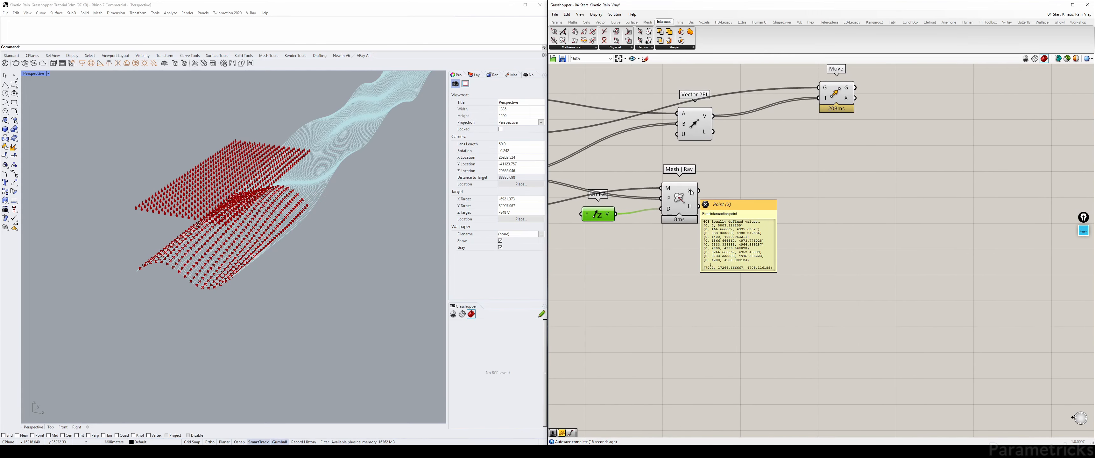
{"action": "left_click_drag", "start_coordinate": [691, 192], "coordinate": [692, 191]}
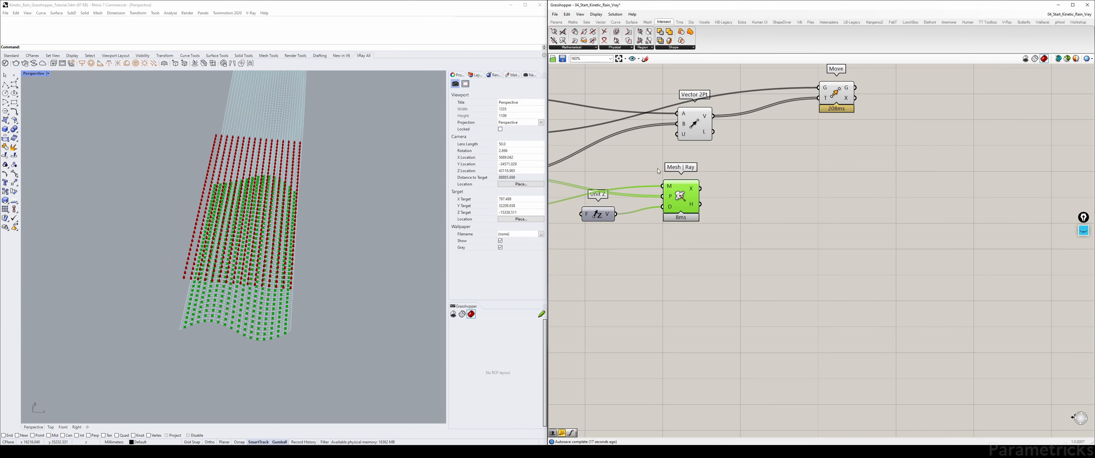
{"action": "right_click_drag", "start_coordinate": [531, 174], "coordinate": [745, 176]}
{"action": "right_click_drag", "start_coordinate": [677, 144], "coordinate": [641, 199]}
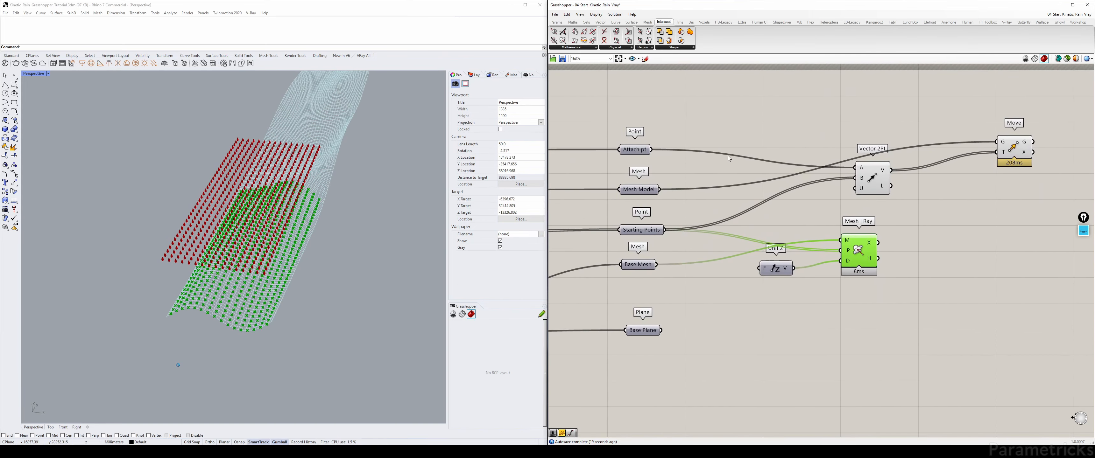
{"action": "right_click_drag", "start_coordinate": [930, 221], "coordinate": [692, 205]}
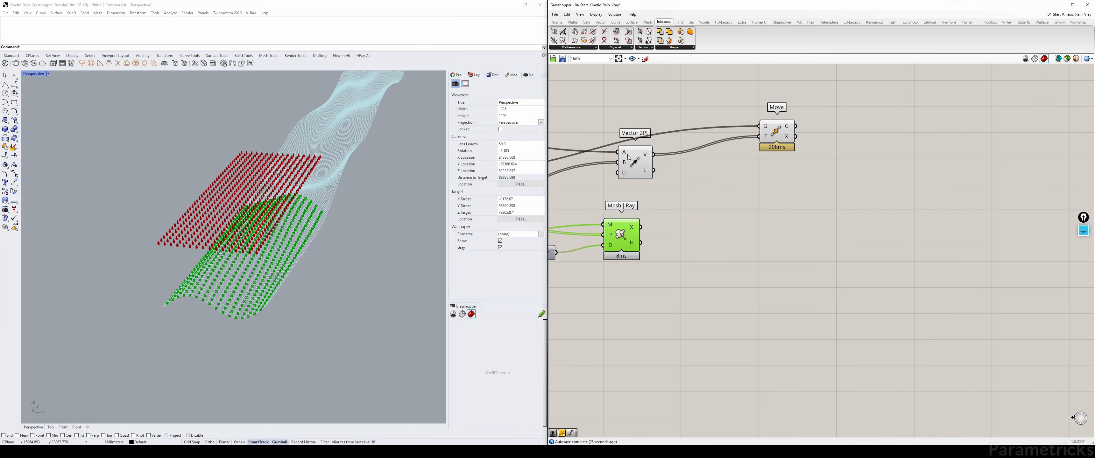
Shift Vector 2Pt and Move further along the canvas, past the Mesh | Ray component.
{"action": "left_click_drag", "start_coordinate": [629, 157], "coordinate": [716, 151]}
{"action": "left_click_drag", "start_coordinate": [776, 133], "coordinate": [854, 133]}
{"action": "right_click_drag", "start_coordinate": [637, 219], "coordinate": [824, 191]}
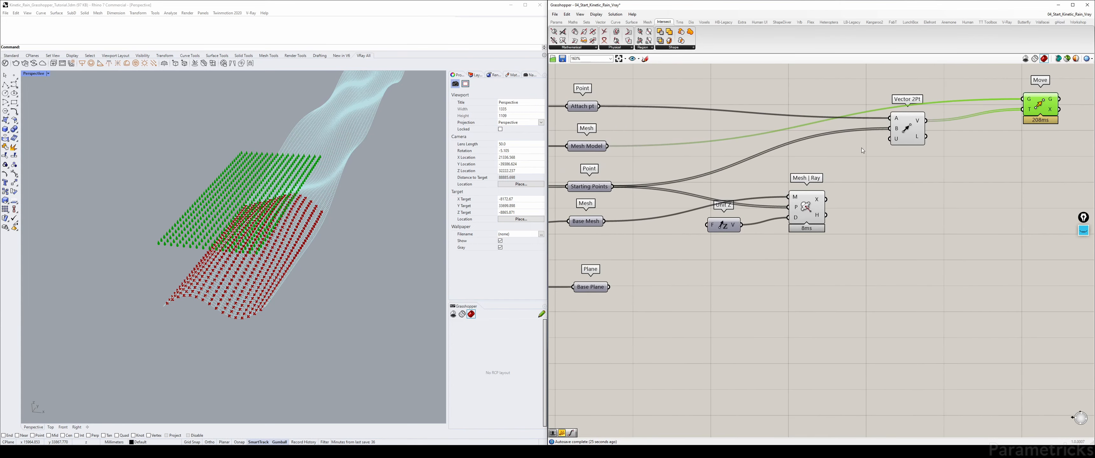
Replace Starting Points in Vector 2Pt's B input with Mesh | Ray's X output, and turn off the Mesh | Ray preview.
{"action": "left_click", "coordinate": [602, 185]}
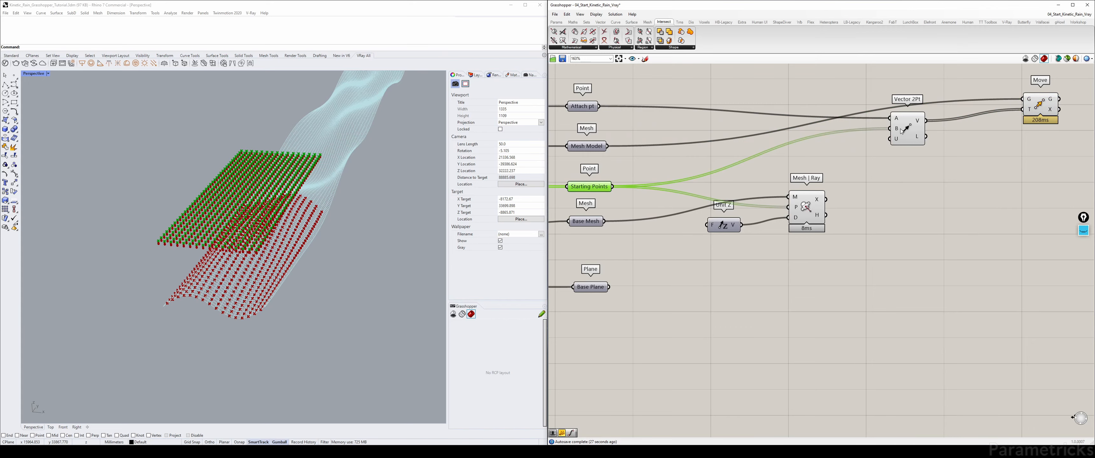
{"action": "mouse_move", "coordinate": [898, 130]}
{"action": "right_click_drag", "start_coordinate": [852, 170], "coordinate": [765, 241]}
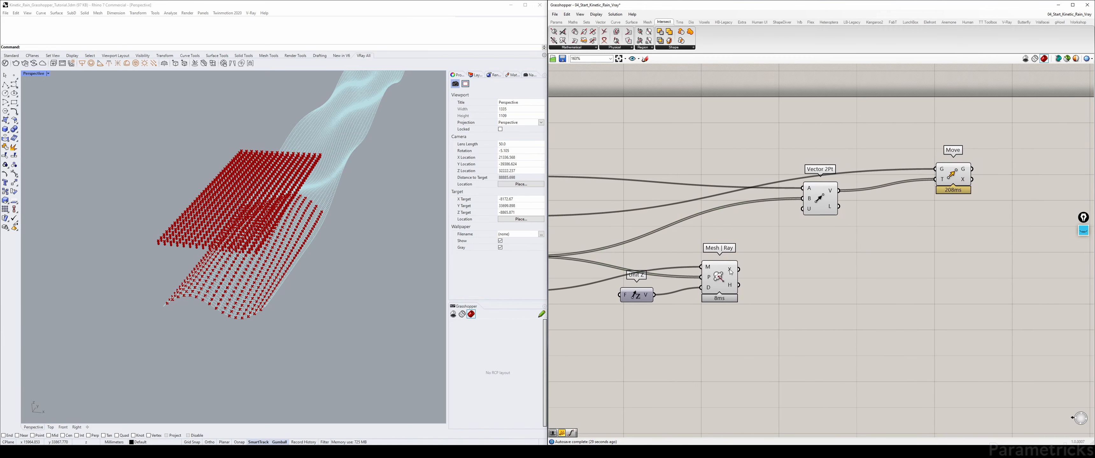
{"action": "left_click", "coordinate": [714, 279]}
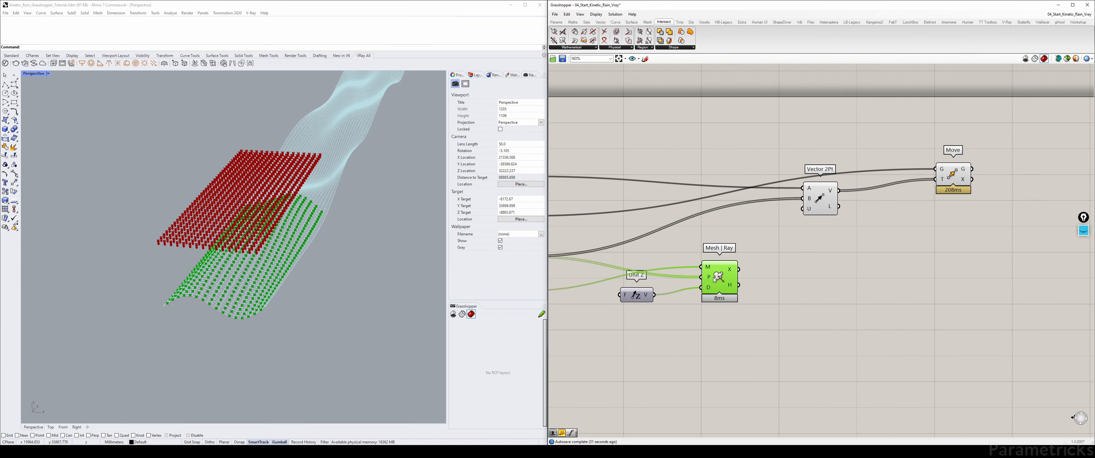
{"action": "right_click_drag", "start_coordinate": [697, 224], "coordinate": [636, 218]}
{"action": "left_click", "coordinate": [627, 222]}
{"action": "key", "text": "ctrl+q"}
{"action": "left_click_drag", "start_coordinate": [663, 257], "coordinate": [726, 186]}
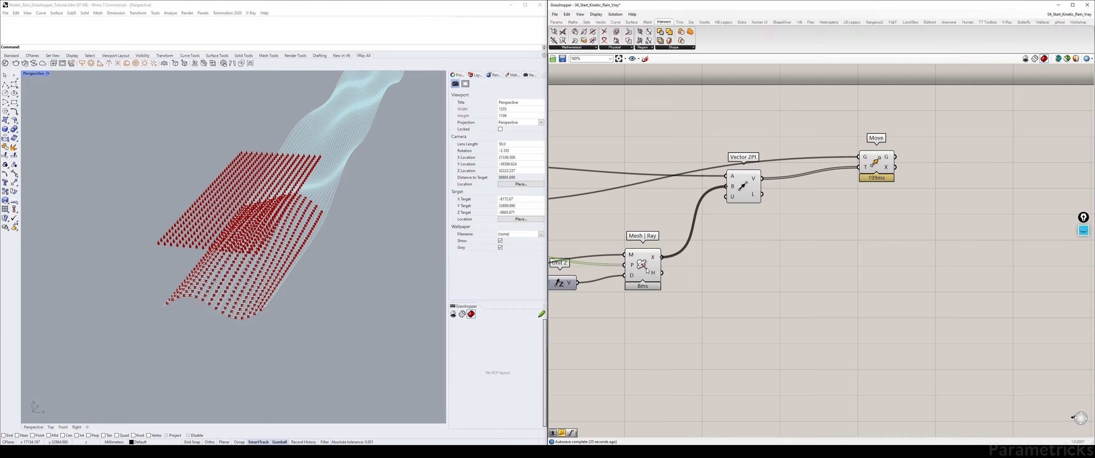
{"action": "key", "text": "ctrl+q"}
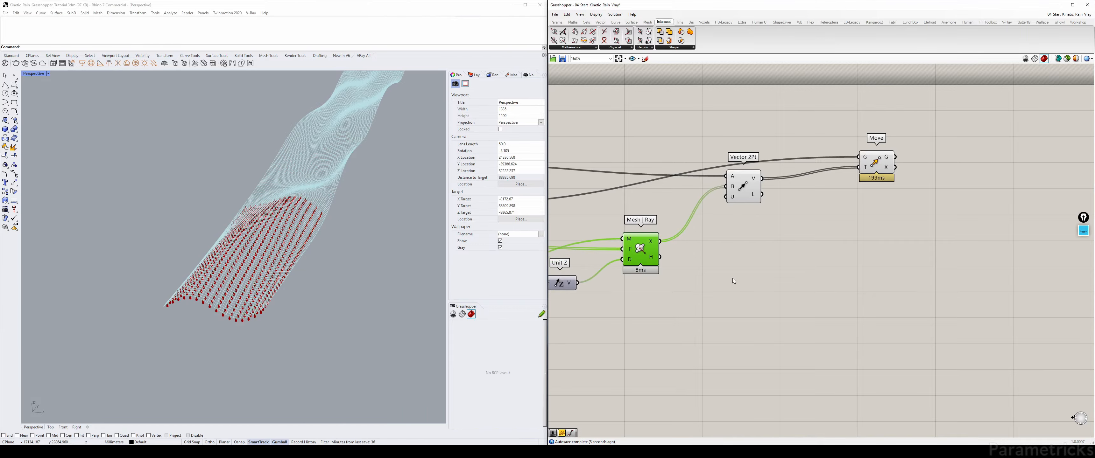
{"action": "left_click", "coordinate": [732, 278]}
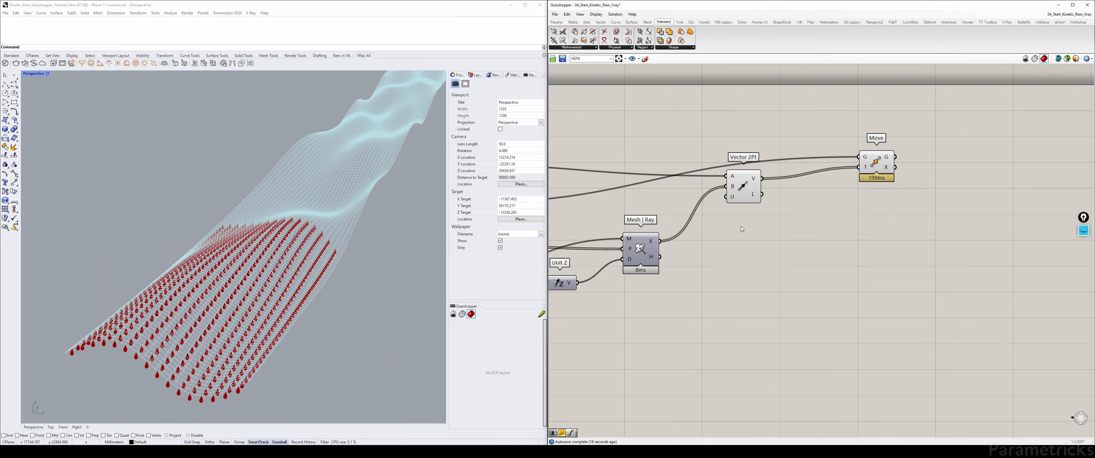
Add a Line component with Starting Points wired to its A input and Mesh | Ray's X output to its B input.
{"action": "right_click_drag", "start_coordinate": [741, 227], "coordinate": [729, 211]}
{"action": "double_click", "coordinate": [729, 210]}
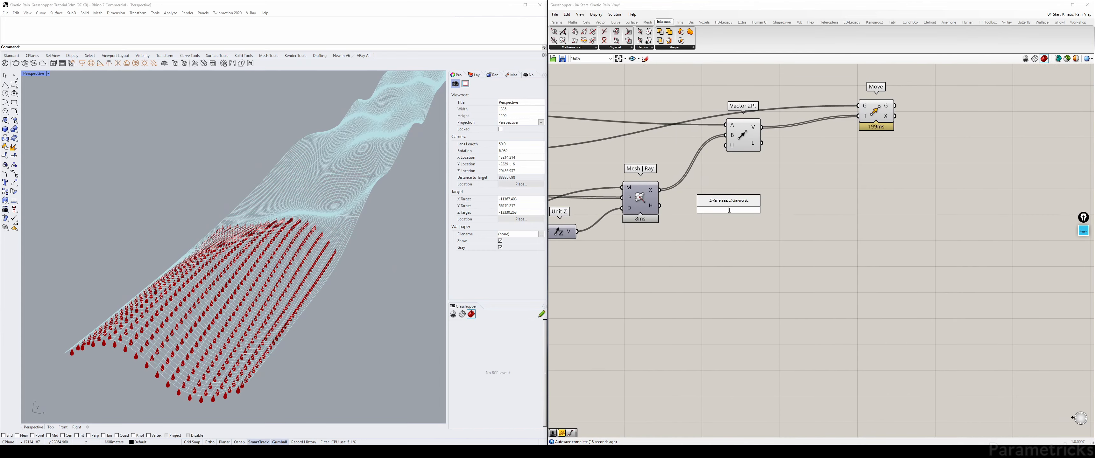
{"action": "type", "text": "line"}
{"action": "key", "text": "Return"}
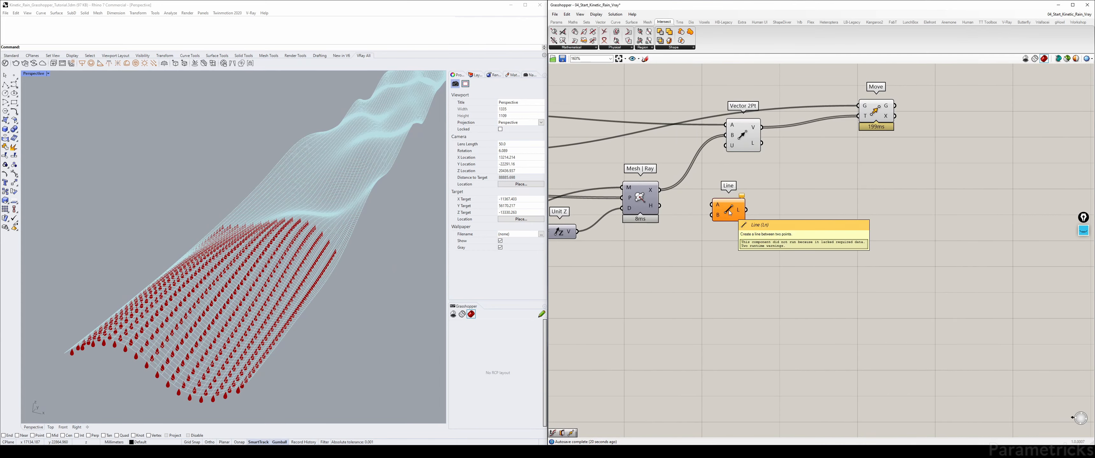
{"action": "scroll", "coordinate": [729, 212], "scroll_direction": "down", "scroll_amount": 3}
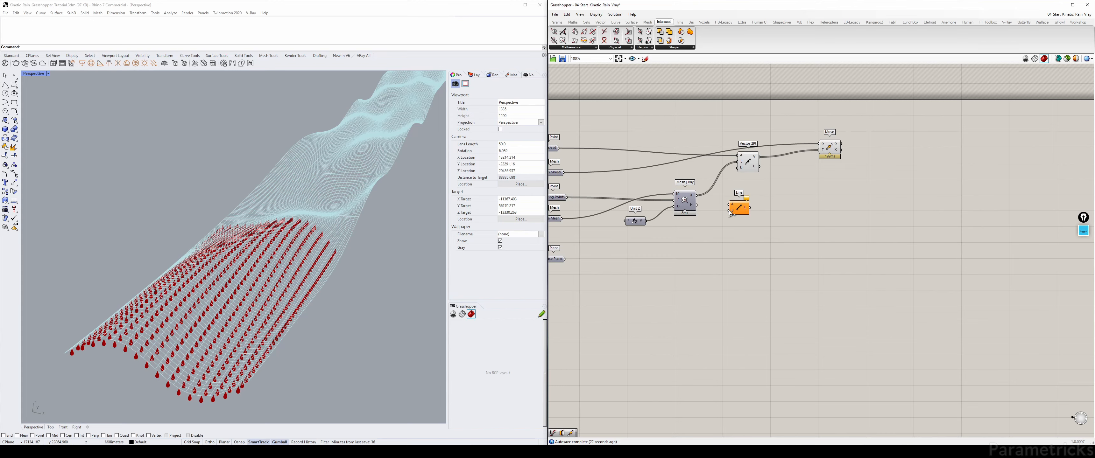
{"action": "right_click_drag", "start_coordinate": [625, 166], "coordinate": [669, 163]}
{"action": "left_click_drag", "start_coordinate": [611, 200], "coordinate": [801, 191]}
{"action": "left_click_drag", "start_coordinate": [730, 198], "coordinate": [785, 187]}
{"action": "left_click", "coordinate": [803, 197]}
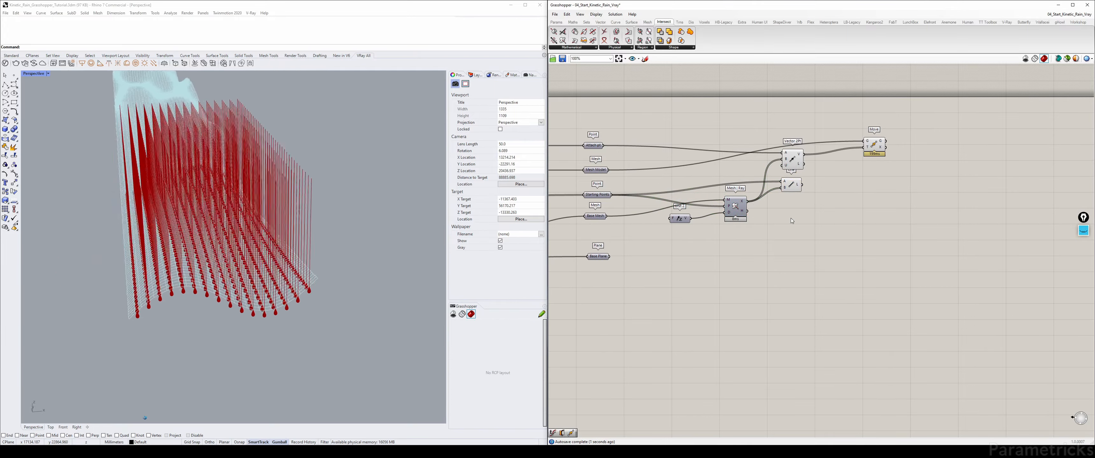
Add a Mesh Pipe component after the Line and wire the Line's output into its C input.
{"action": "right_click_drag", "start_coordinate": [791, 216], "coordinate": [735, 204]}
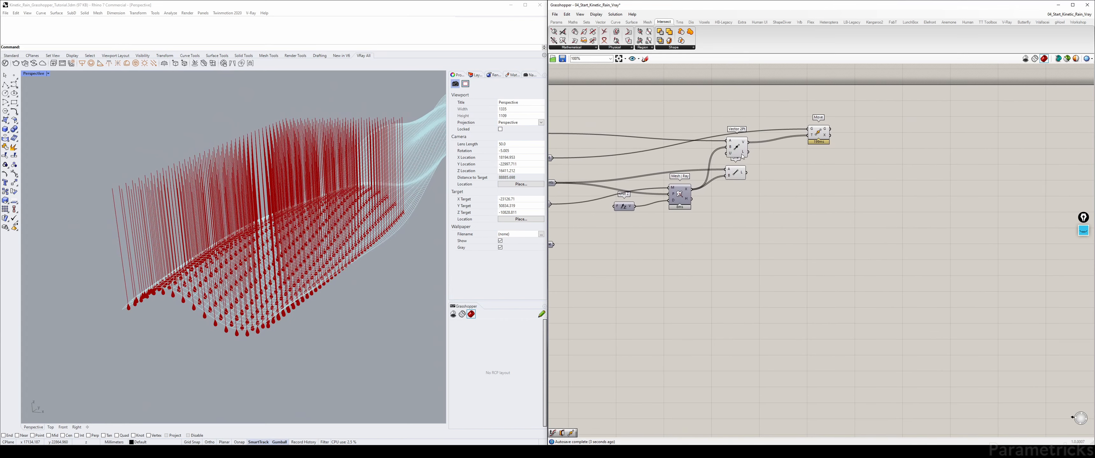
{"action": "left_click_drag", "start_coordinate": [737, 152], "coordinate": [735, 151]}
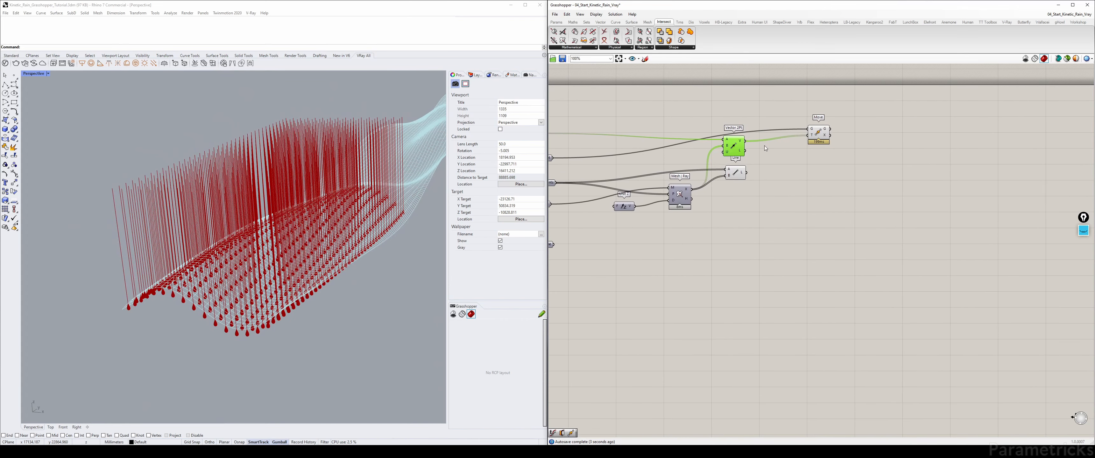
{"action": "double_click", "coordinate": [793, 181]}
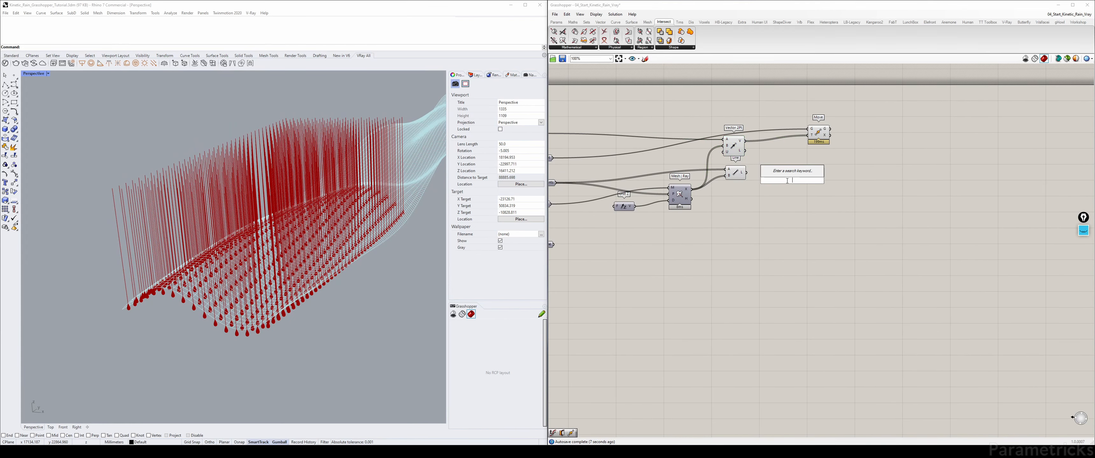
{"action": "type", "text": "mesh pip"}
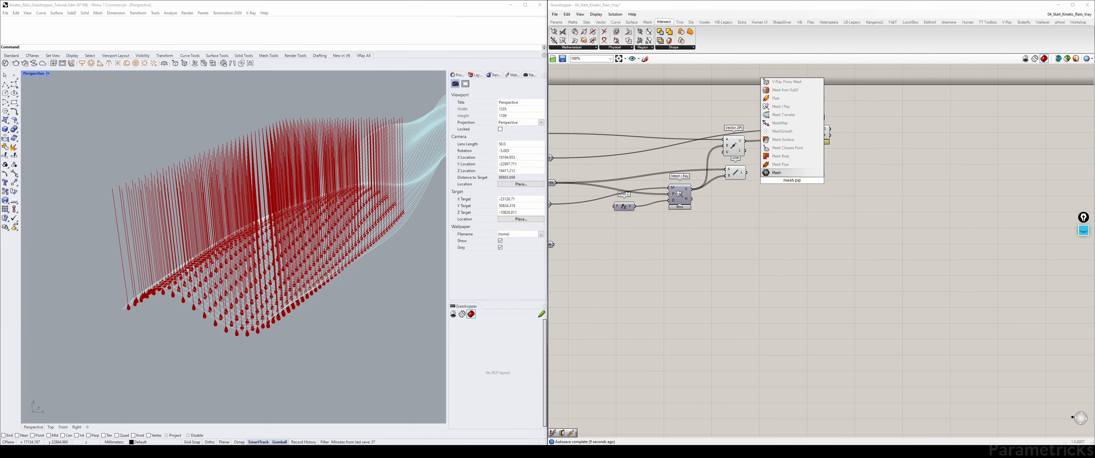
{"action": "left_click", "coordinate": [792, 168]}
{"action": "scroll", "coordinate": [784, 174], "scroll_direction": "up", "scroll_amount": 2}
{"action": "left_click_drag", "start_coordinate": [720, 174], "coordinate": [780, 160]}
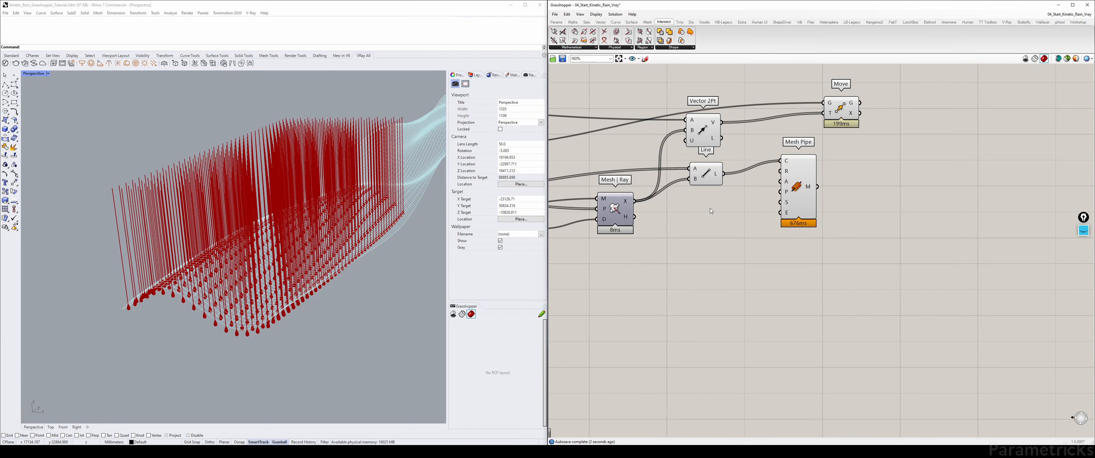
Move Mesh Pipe farther from the Line component and turn off the Line's preview.
{"action": "scroll", "coordinate": [801, 180], "scroll_direction": "up", "scroll_amount": 2}
{"action": "left_click_drag", "start_coordinate": [801, 180], "coordinate": [864, 180]}
{"action": "left_click", "coordinate": [668, 175]}
{"action": "key", "text": "ctrl+q"}
{"action": "left_click", "coordinate": [737, 202]}
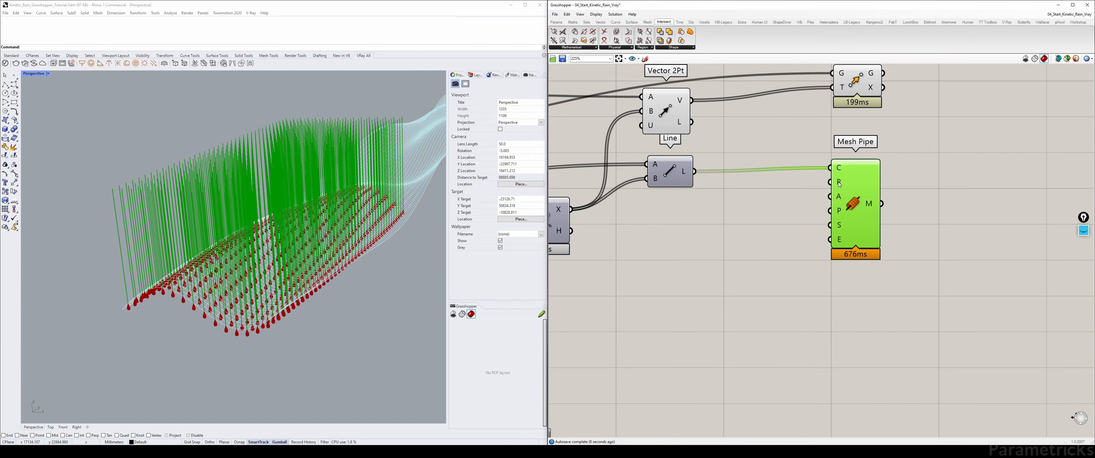
Add a number slider with one decimal, set it to 1.0, and wire it into Mesh Pipe's R input.
{"action": "left_click", "coordinate": [701, 212]}
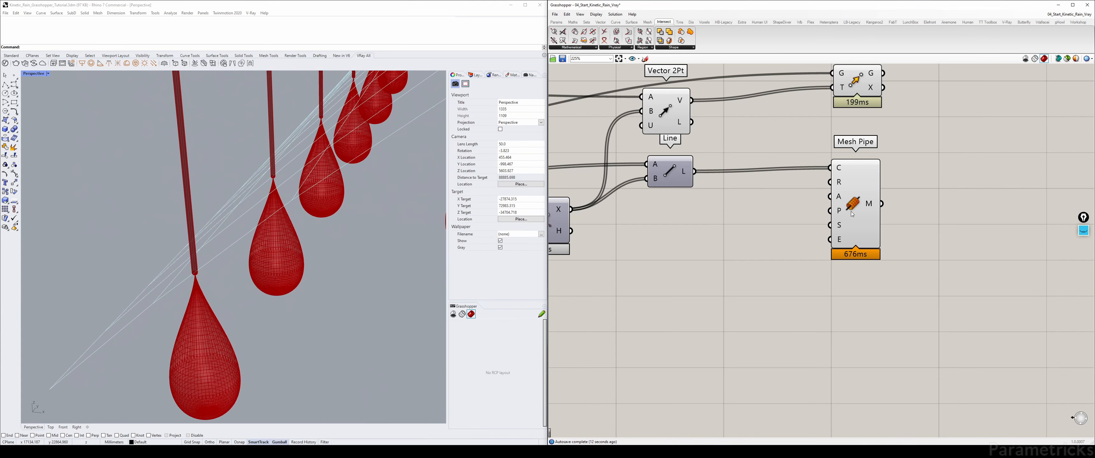
{"action": "double_click", "coordinate": [732, 202]}
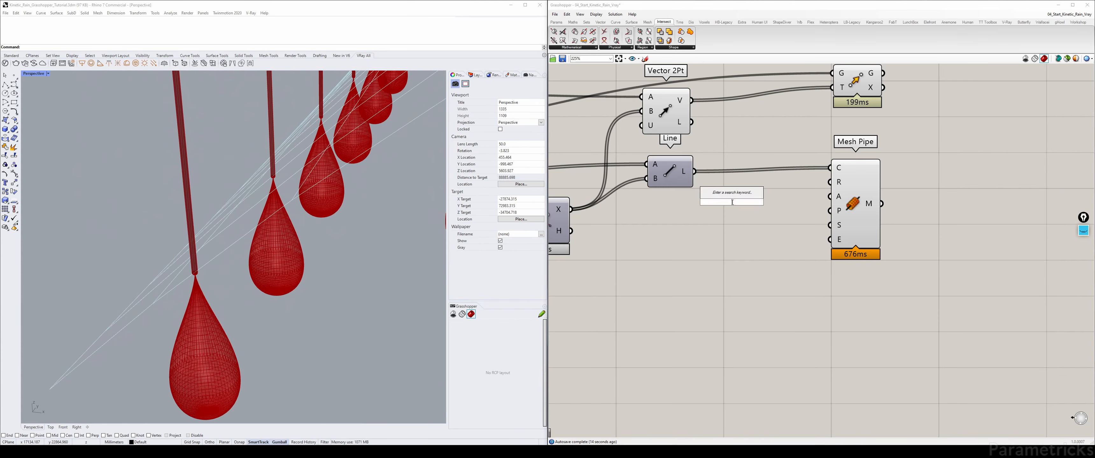
{"action": "type", "text": "0.1"}
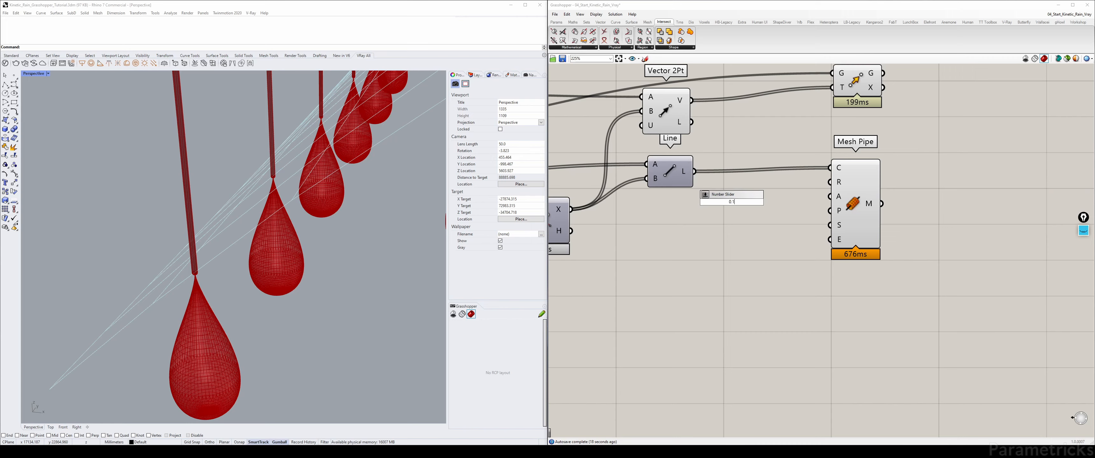
{"action": "key", "text": "Return"}
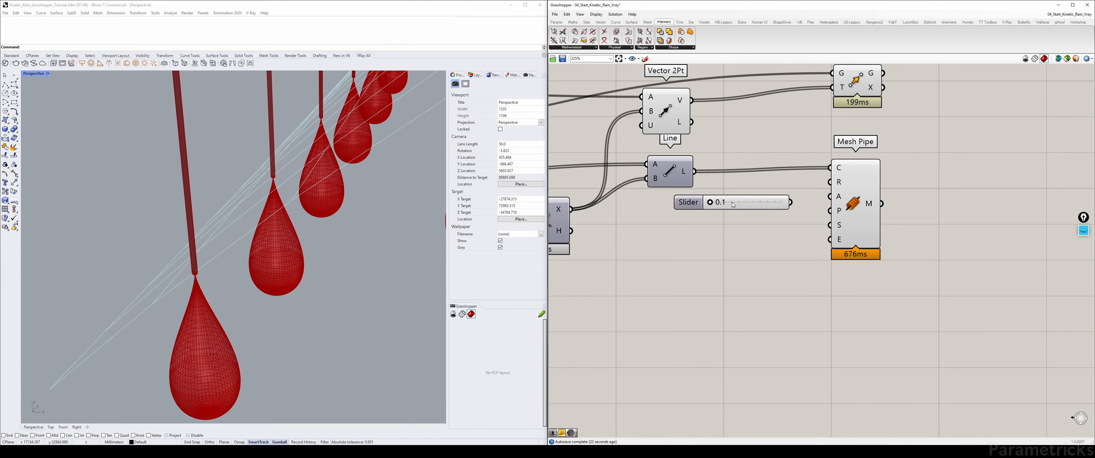
{"action": "double_click", "coordinate": [732, 202]}
{"action": "type", "text": "1"}
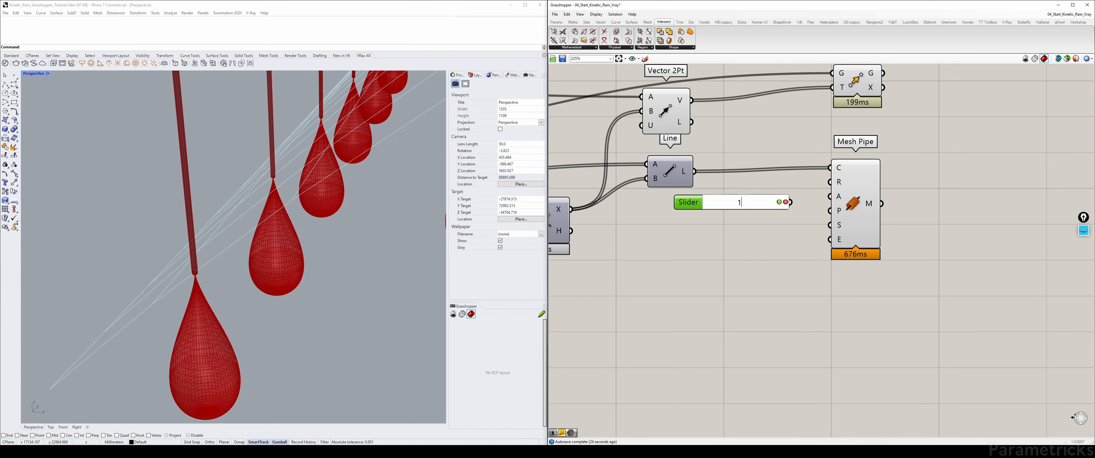
{"action": "key", "text": "Return"}
{"action": "left_click_drag", "start_coordinate": [791, 202], "coordinate": [821, 183]}
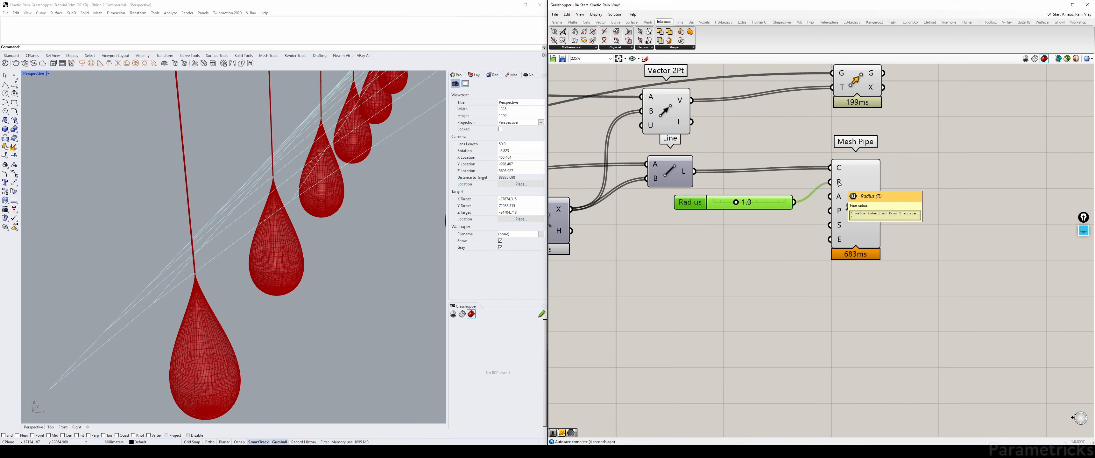
{"action": "left_click_drag", "start_coordinate": [693, 204], "coordinate": [667, 204]}
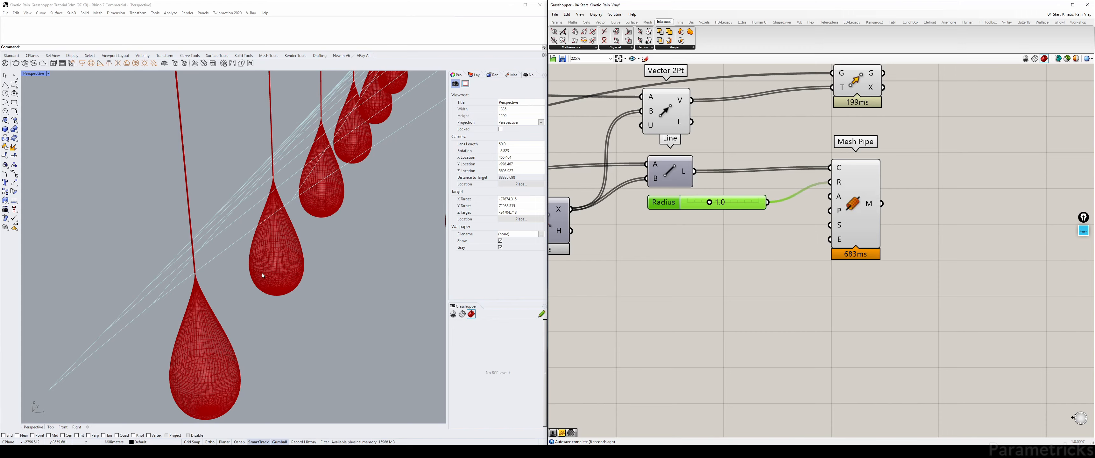
Set the Mesh Pipe Radius slider to 0.5 and inspect the thinner pipes in the model.
{"action": "double_click", "coordinate": [718, 203]}
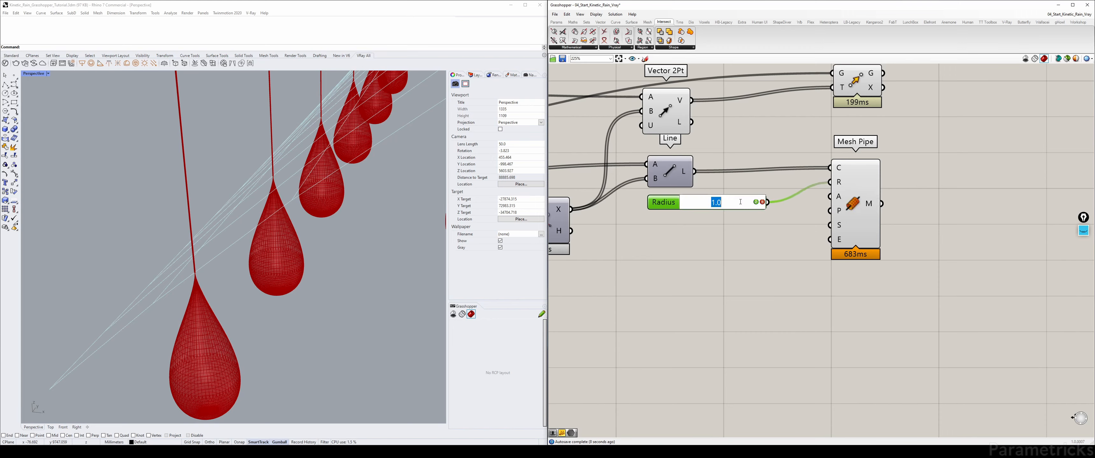
{"action": "type", "text": "0.5"}
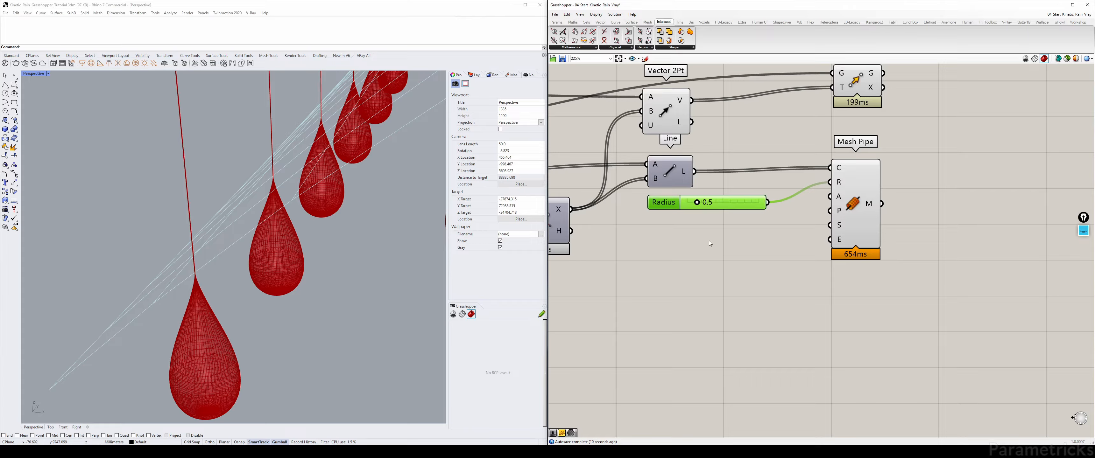
{"action": "key", "text": "Return"}
{"action": "right_click_drag", "start_coordinate": [319, 199], "coordinate": [337, 194]}
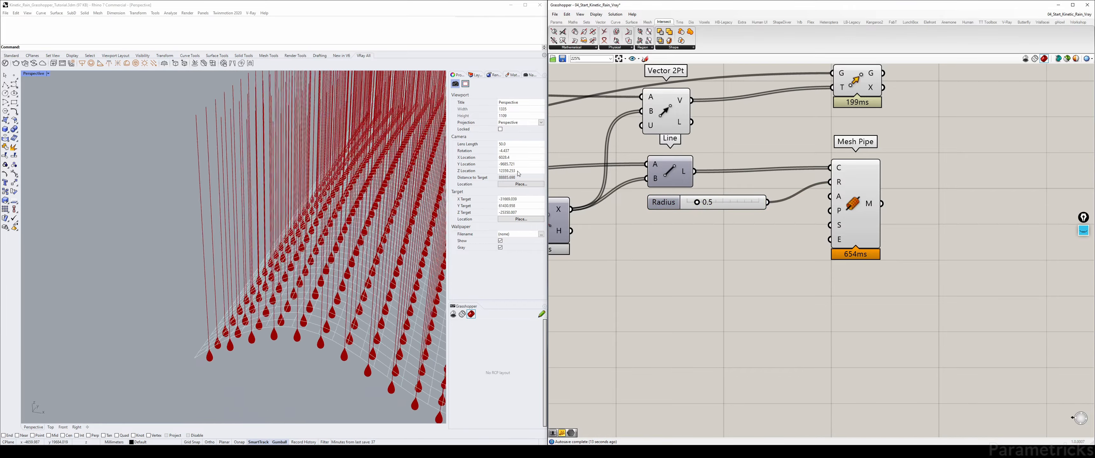
Add a Custom Preview component after Mesh Pipe and wire Mesh Pipe's M output into its G input.
{"action": "right_click_drag", "start_coordinate": [928, 182], "coordinate": [851, 181]}
{"action": "double_click", "coordinate": [851, 181]}
{"action": "type", "text": "custopm"}
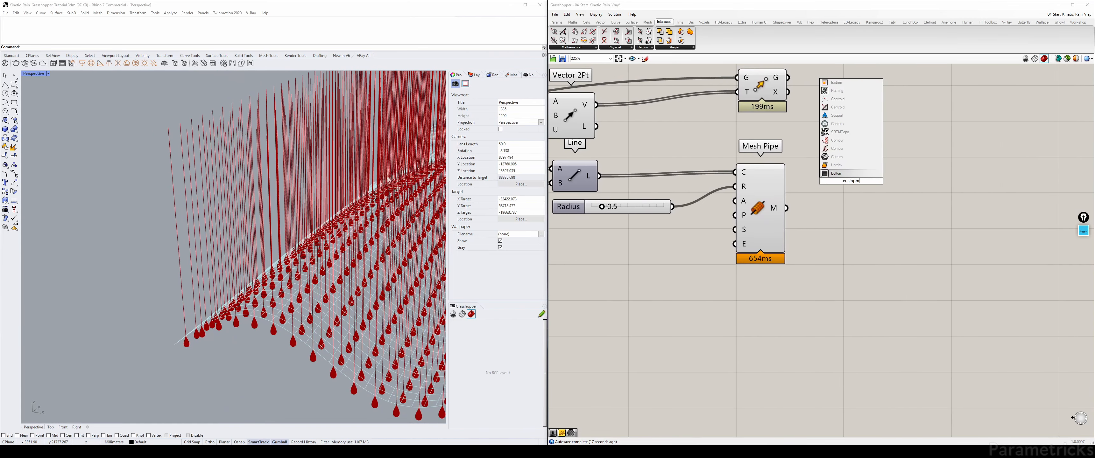
{"action": "key", "text": "BackSpace"}
{"action": "key", "text": "BackSpace"}
{"action": "type", "text": "m pre"}
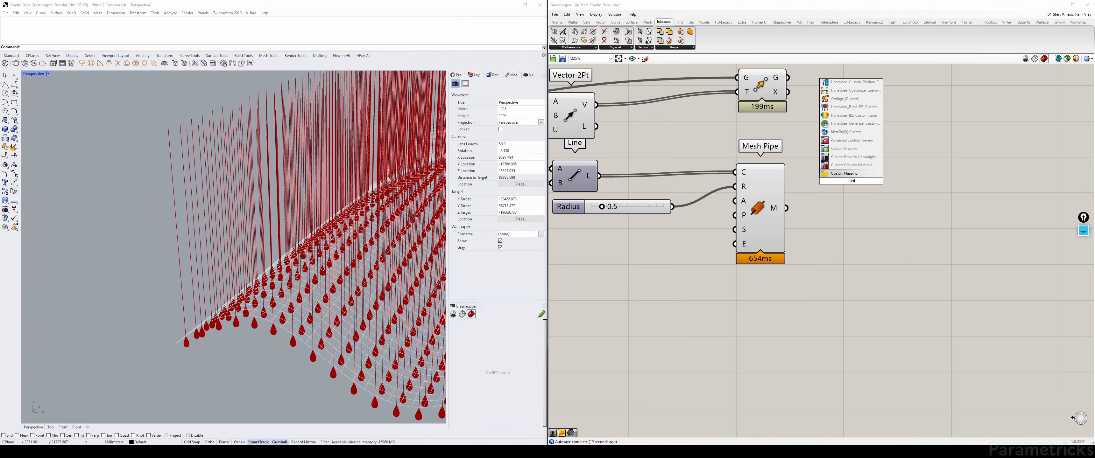
{"action": "key", "text": "Up"}
{"action": "key", "text": "Return"}
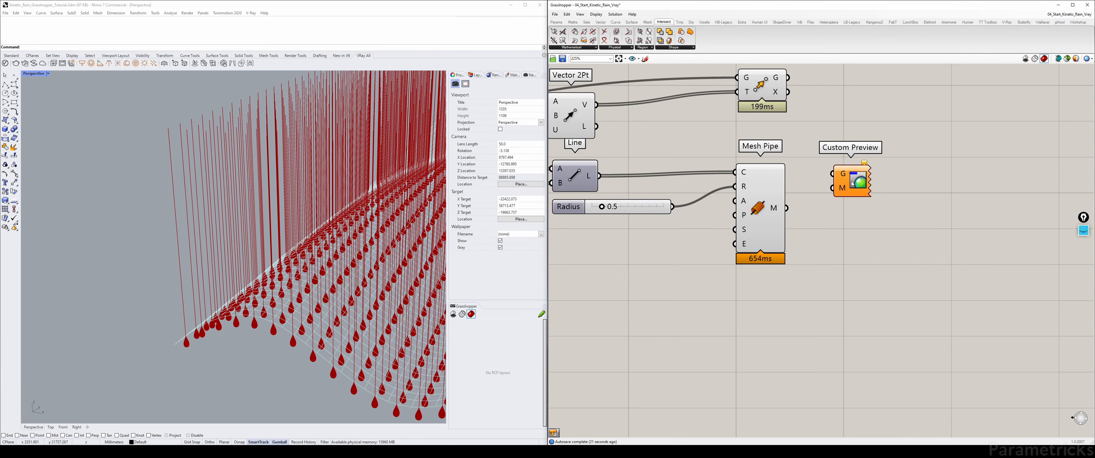
{"action": "left_click_drag", "start_coordinate": [786, 208], "coordinate": [832, 174]}
Add a Colour Swatch component just below Custom Preview.
{"action": "double_click", "coordinate": [845, 227]}
{"action": "type", "text": "swa"}
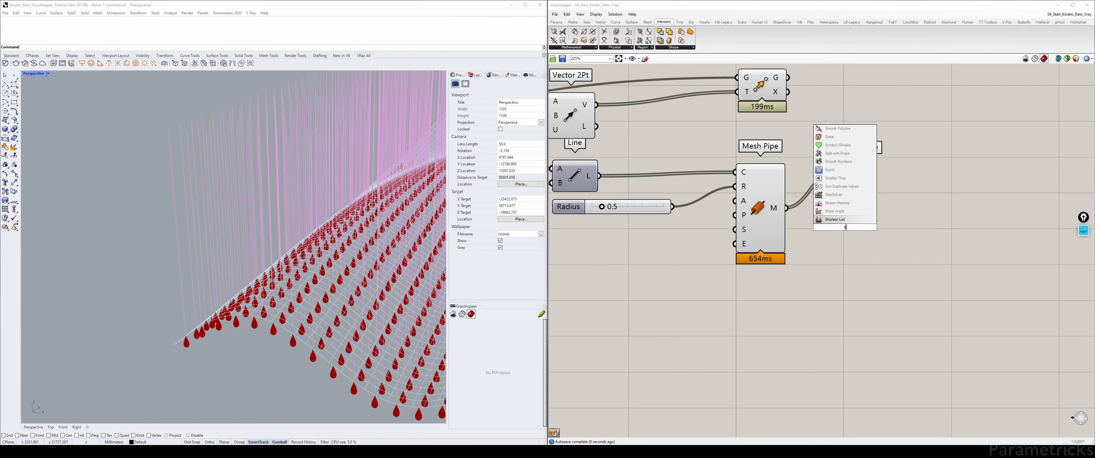
{"action": "key", "text": "Up"}
{"action": "key", "text": "Up"}
{"action": "key", "text": "Return"}
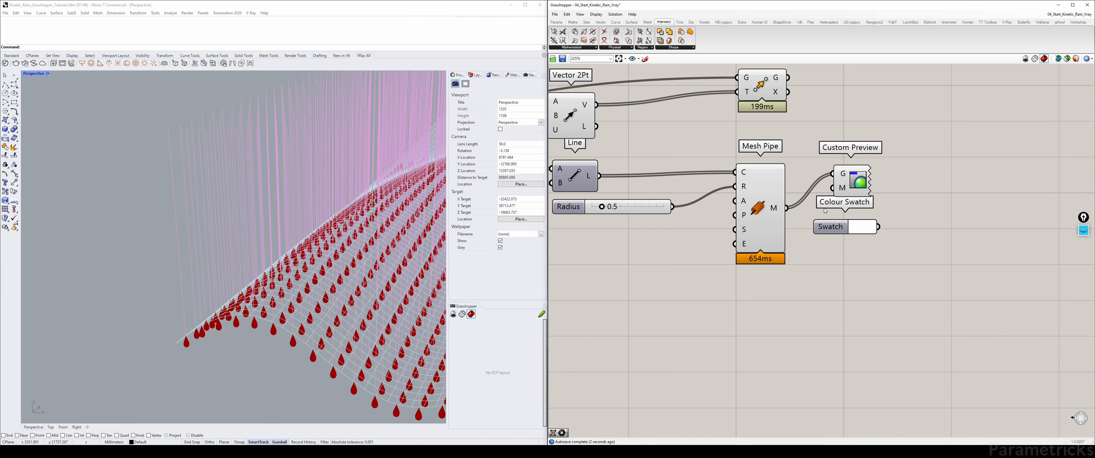
{"action": "scroll", "coordinate": [796, 208], "scroll_direction": "down", "scroll_amount": 4}
Turn off Mesh Pipe's own preview and wire the Colour Swatch into Custom Preview's M input.
{"action": "left_click", "coordinate": [796, 208]}
{"action": "key", "text": "ctrl+q"}
{"action": "left_click_drag", "start_coordinate": [839, 189], "coordinate": [868, 196]}
{"action": "right_click_drag", "start_coordinate": [895, 219], "coordinate": [781, 225]}
Lower the Colour Swatch's alpha to roughly half so the white pipes use a semi-transparent colour.
{"action": "left_click", "coordinate": [729, 219]}
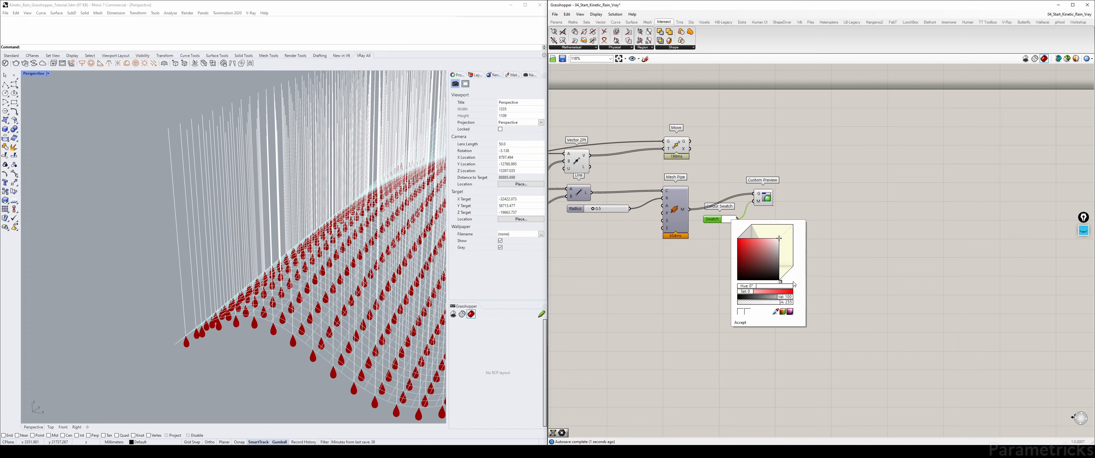
{"action": "mouse_move", "coordinate": [785, 305]}
{"action": "left_mouse_down"}
{"action": "mouse_move", "coordinate": [748, 306]}
{"action": "mouse_move", "coordinate": [764, 308]}
{"action": "left_mouse_up"}
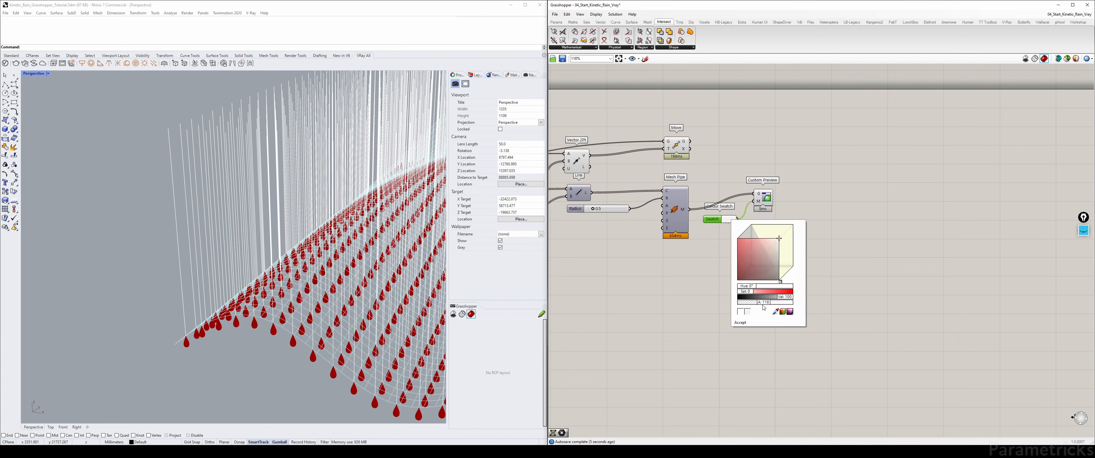
{"action": "left_click", "coordinate": [699, 299]}
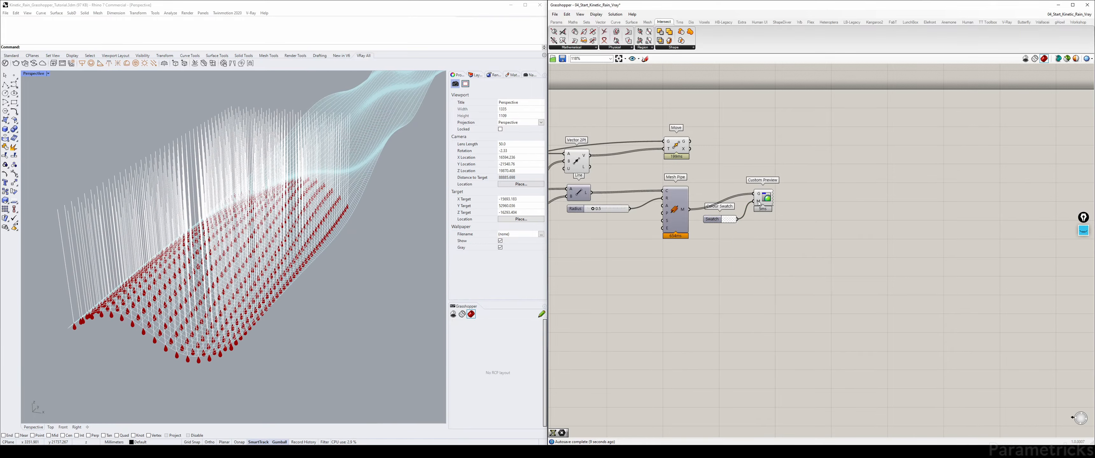
Turn off the pipes' Custom Preview and move the Radius slider closer to Mesh Pipe.
{"action": "left_click", "coordinate": [758, 201]}
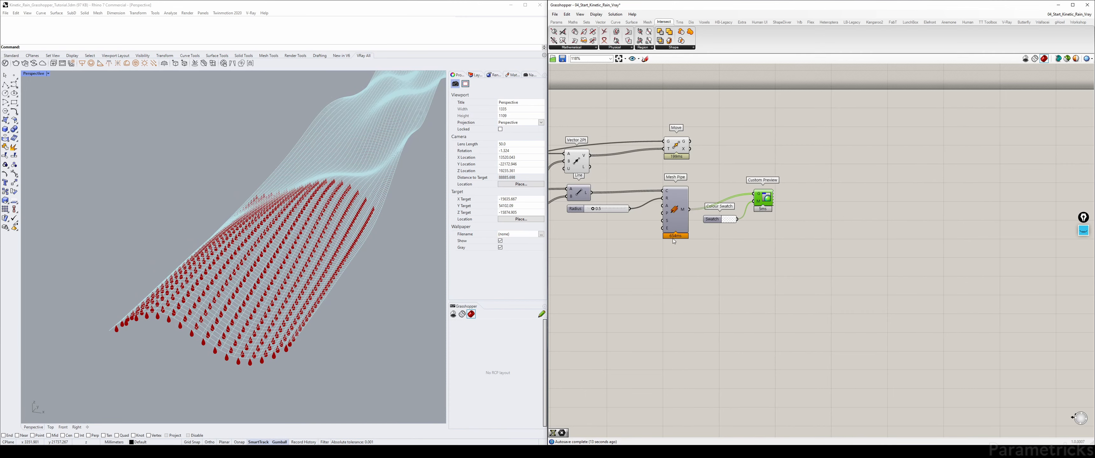
{"action": "scroll", "coordinate": [676, 239], "scroll_direction": "up", "scroll_amount": 4}
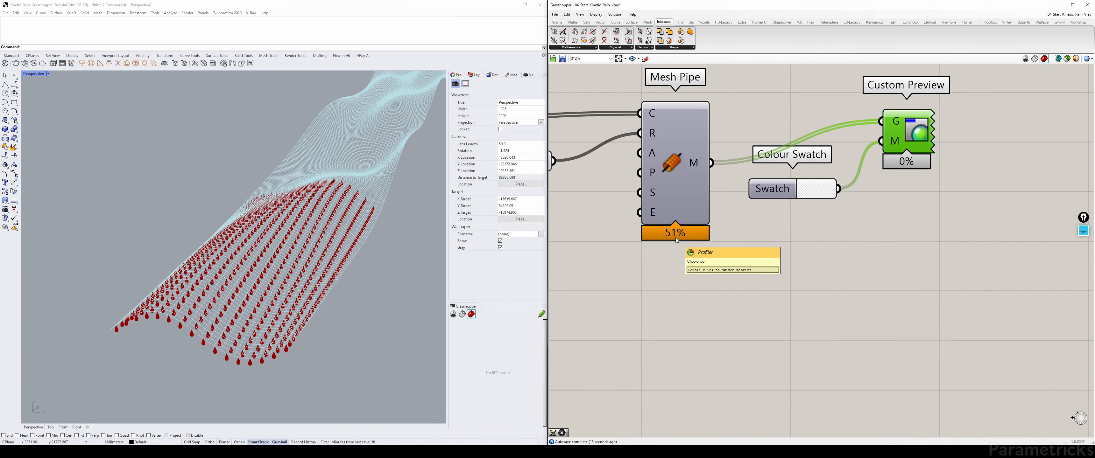
{"action": "scroll", "coordinate": [677, 237], "scroll_direction": "down", "scroll_amount": 2}
{"action": "scroll", "coordinate": [647, 254], "scroll_direction": "down", "scroll_amount": 1}
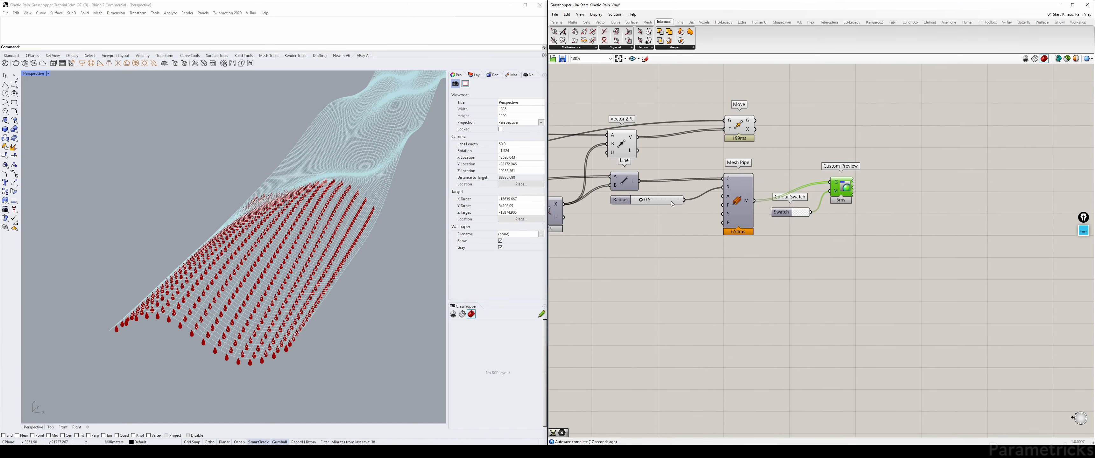
{"action": "left_click_drag", "start_coordinate": [671, 203], "coordinate": [690, 201]}
Toggle Mesh Pipe's preview on and back off to check the pipes.
{"action": "left_click", "coordinate": [736, 192]}
{"action": "key", "text": "ctrl+q"}
{"action": "left_click", "coordinate": [671, 179]}
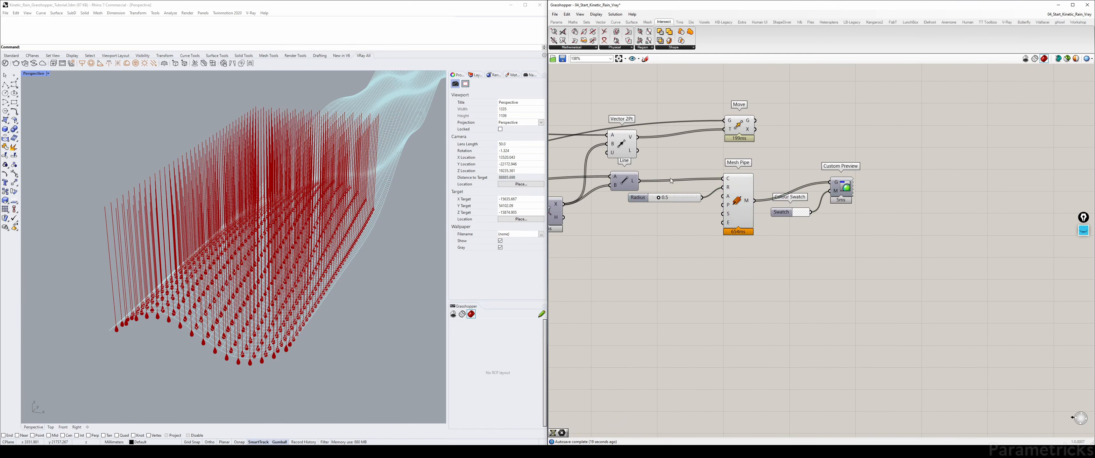
{"action": "left_click", "coordinate": [737, 201]}
{"action": "key", "text": "ctrl+q"}
{"action": "left_click", "coordinate": [797, 172]}
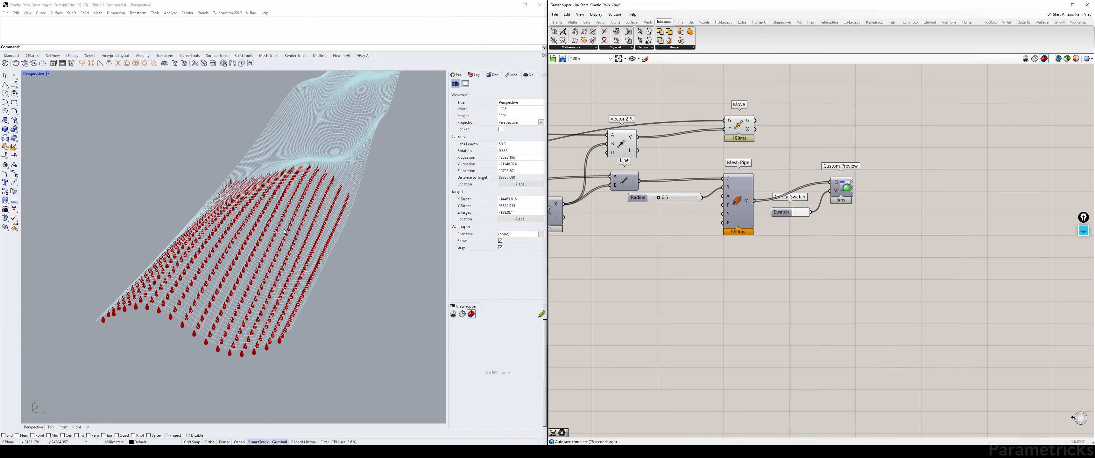
{"action": "left_click", "coordinate": [734, 199]}
{"action": "middle_click", "coordinate": [735, 199]}
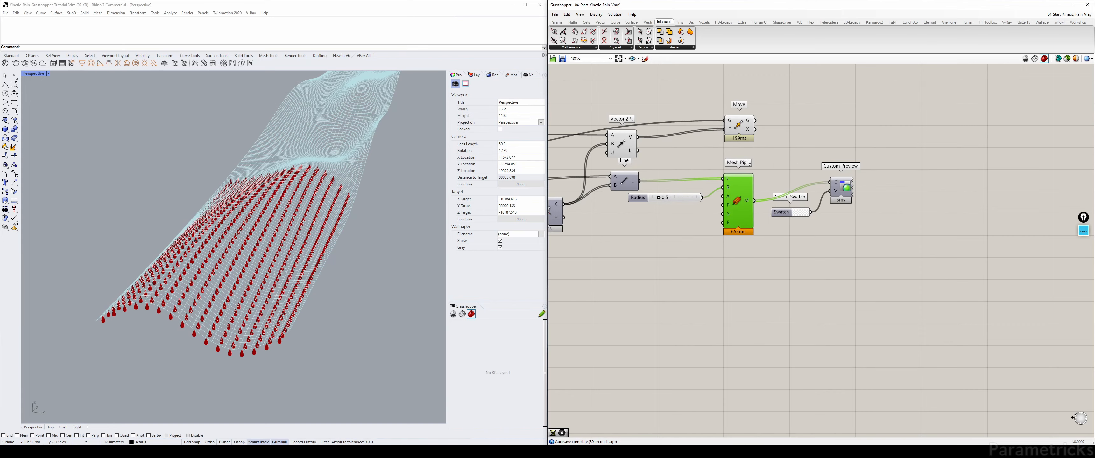
Reposition the Move component closer to and above Vector 2Pt, and turn off Vector 2Pt's preview.
{"action": "right_click_drag", "start_coordinate": [663, 159], "coordinate": [803, 135]}
{"action": "left_click_drag", "start_coordinate": [767, 124], "coordinate": [769, 119]}
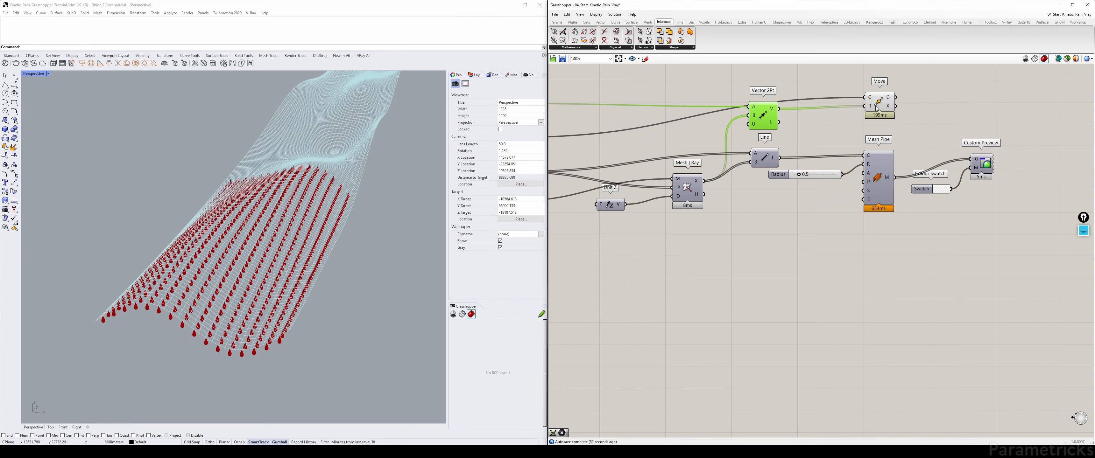
{"action": "left_click_drag", "start_coordinate": [879, 104], "coordinate": [878, 95]}
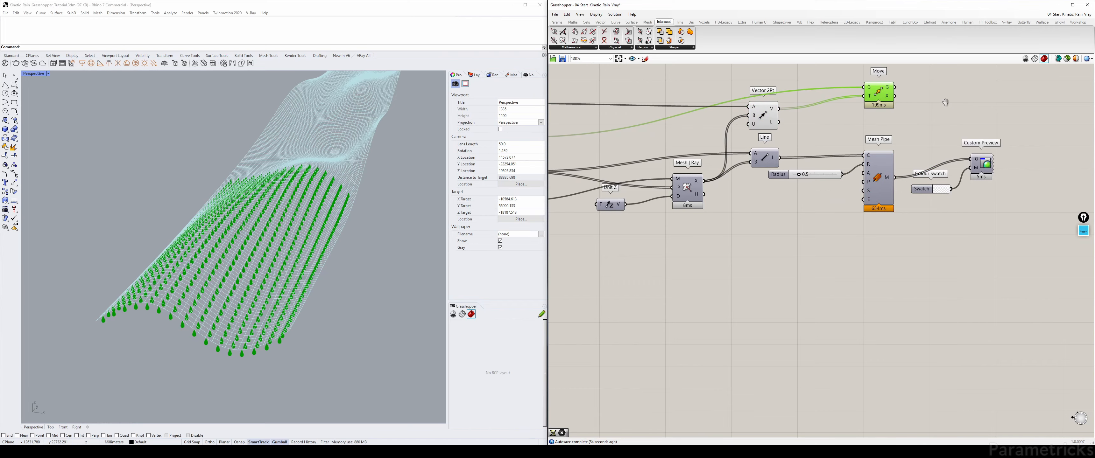
{"action": "right_click_drag", "start_coordinate": [946, 102], "coordinate": [812, 115]}
{"action": "left_click_drag", "start_coordinate": [886, 141], "coordinate": [808, 204]}
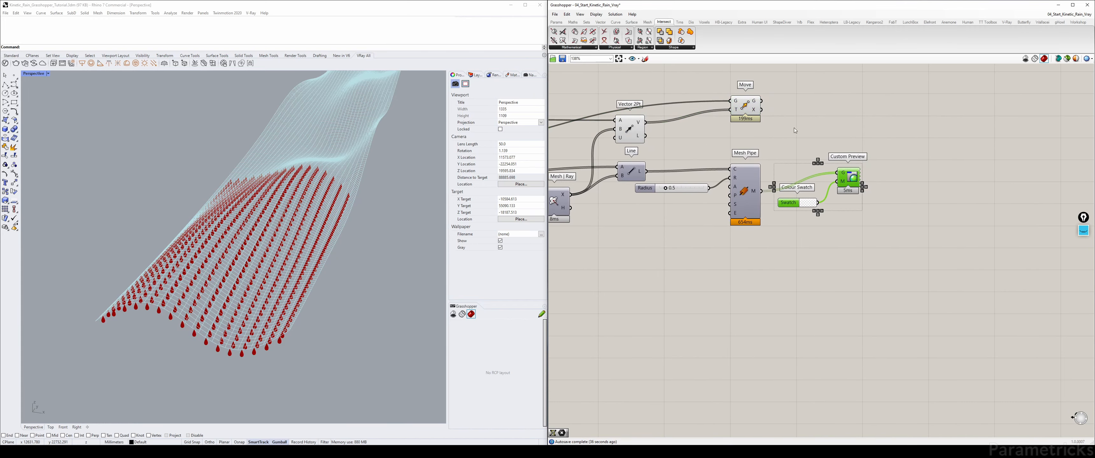
{"action": "left_click_drag", "start_coordinate": [744, 106], "coordinate": [691, 105]}
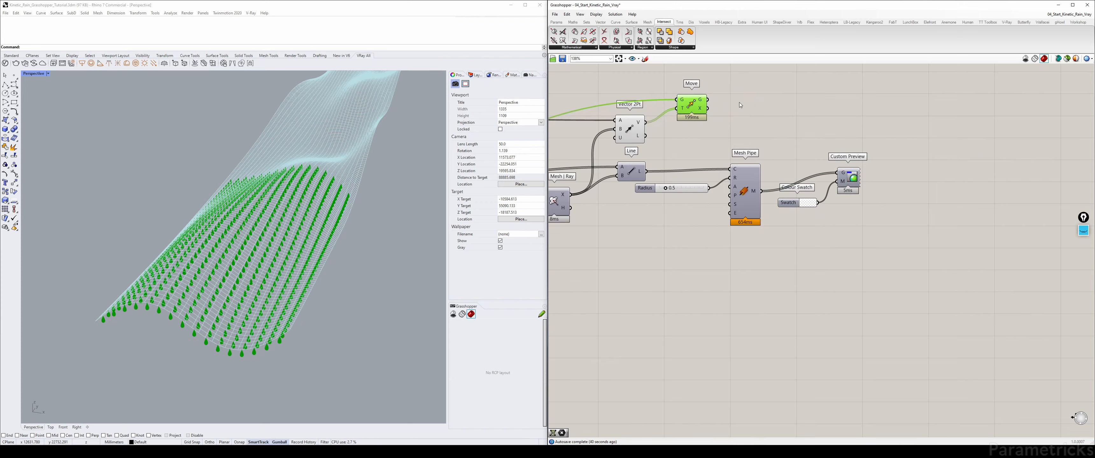
{"action": "left_click", "coordinate": [752, 100]}
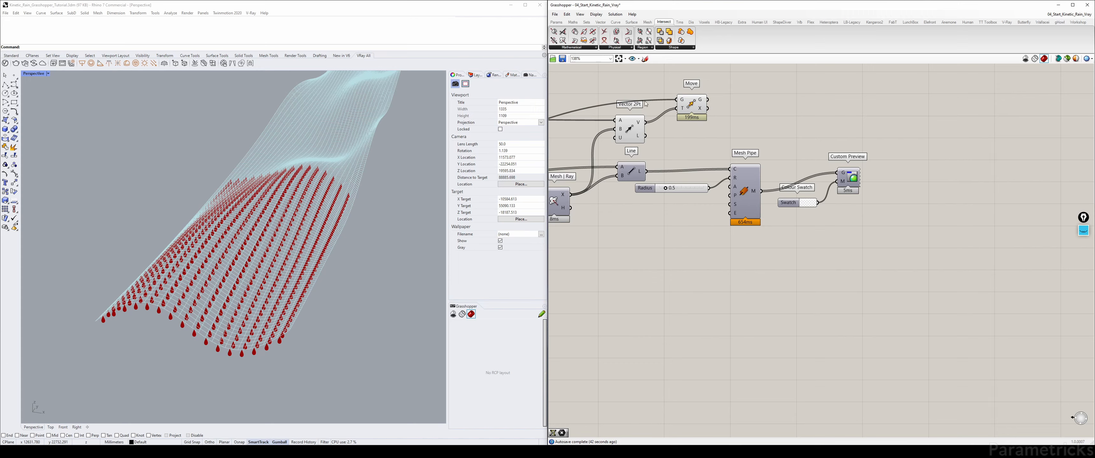
{"action": "left_click", "coordinate": [630, 129]}
{"action": "key", "text": "ctrl+q"}
Duplicate the Colour Swatch and Custom Preview pair directly above the originals.
{"action": "left_click_drag", "start_coordinate": [882, 127], "coordinate": [811, 204]}
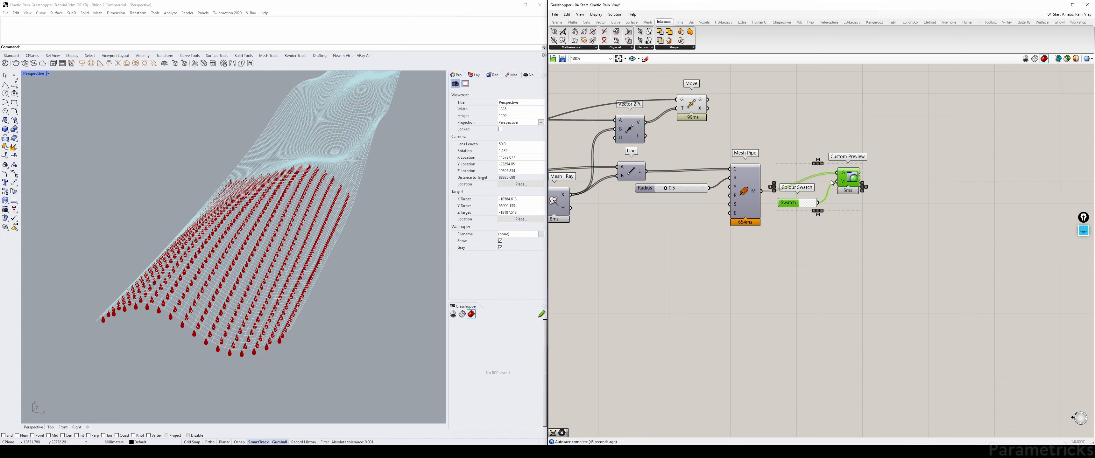
{"action": "left_click_drag", "start_coordinate": [851, 178], "coordinate": [849, 119], "text": "alt"}
{"action": "double_click", "coordinate": [778, 93]}
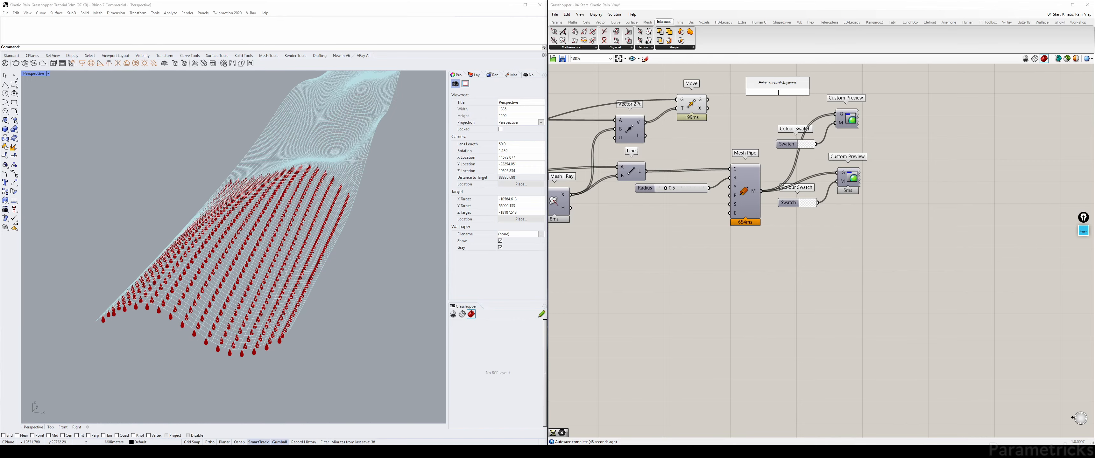
Examine the Model Selector group and the model outputs feeding it.
{"action": "right_click_drag", "start_coordinate": [685, 144], "coordinate": [917, 127]}
{"action": "scroll", "coordinate": [916, 127], "scroll_direction": "down", "scroll_amount": 4}
{"action": "right_click_drag", "start_coordinate": [591, 127], "coordinate": [884, 108]}
{"action": "right_click_drag", "start_coordinate": [569, 128], "coordinate": [849, 115]}
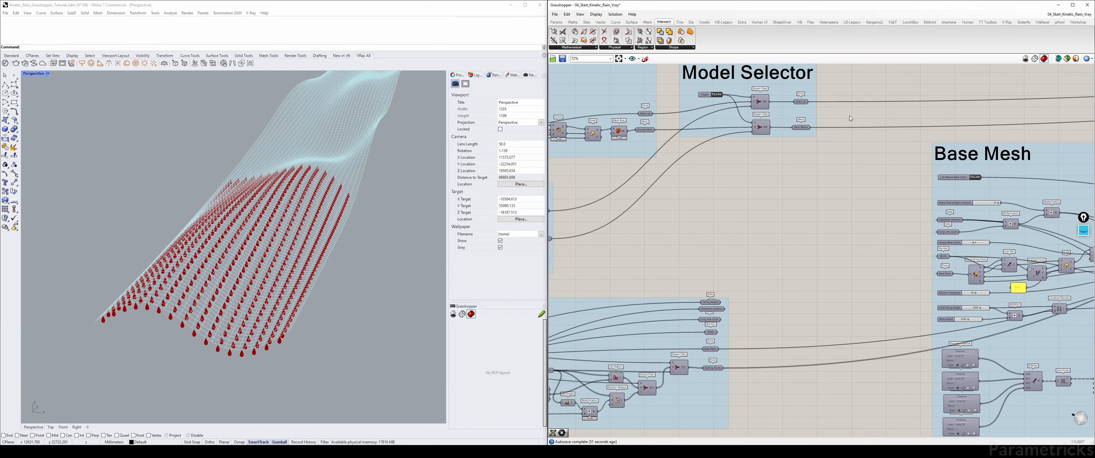
{"action": "scroll", "coordinate": [805, 95], "scroll_direction": "up", "scroll_amount": 6}
{"action": "right_click_drag", "start_coordinate": [729, 154], "coordinate": [748, 151]}
{"action": "scroll", "coordinate": [747, 151], "scroll_direction": "down", "scroll_amount": 3}
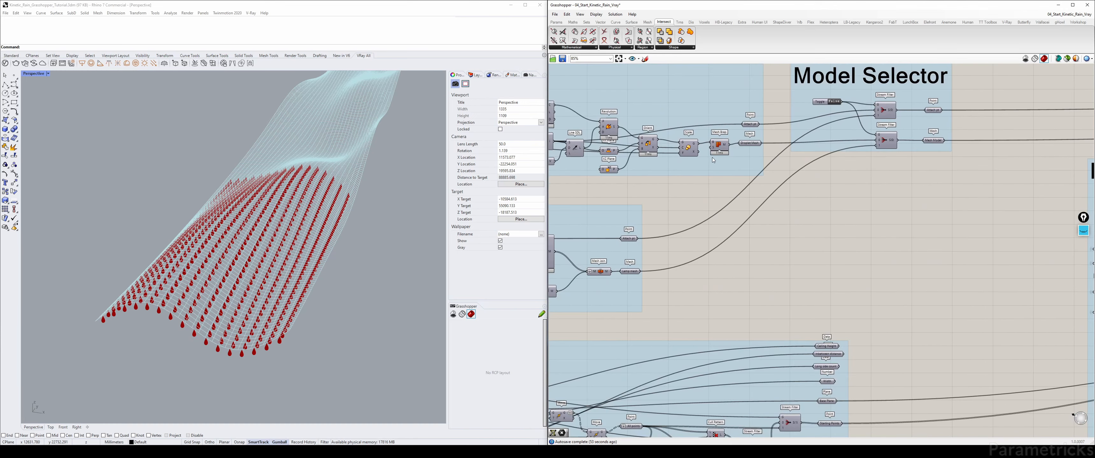
{"action": "scroll", "coordinate": [759, 145], "scroll_direction": "down", "scroll_amount": 4}
{"action": "scroll", "coordinate": [662, 152], "scroll_direction": "up", "scroll_amount": 9}
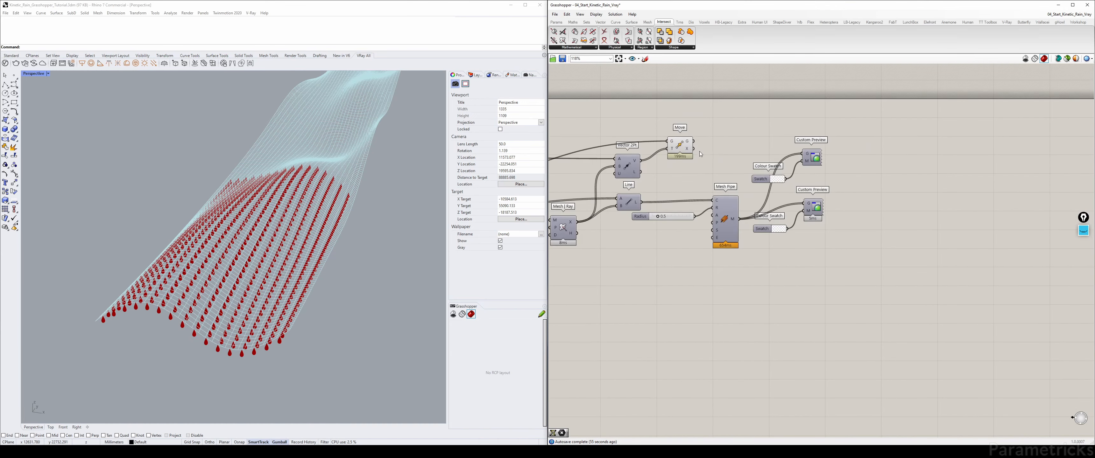
Wire the Move component's G output into the duplicated Custom Preview's G input and shift that preview slightly up.
{"action": "left_click_drag", "start_coordinate": [710, 137], "coordinate": [921, 161]}
{"action": "left_click_drag", "start_coordinate": [934, 168], "coordinate": [937, 152]}
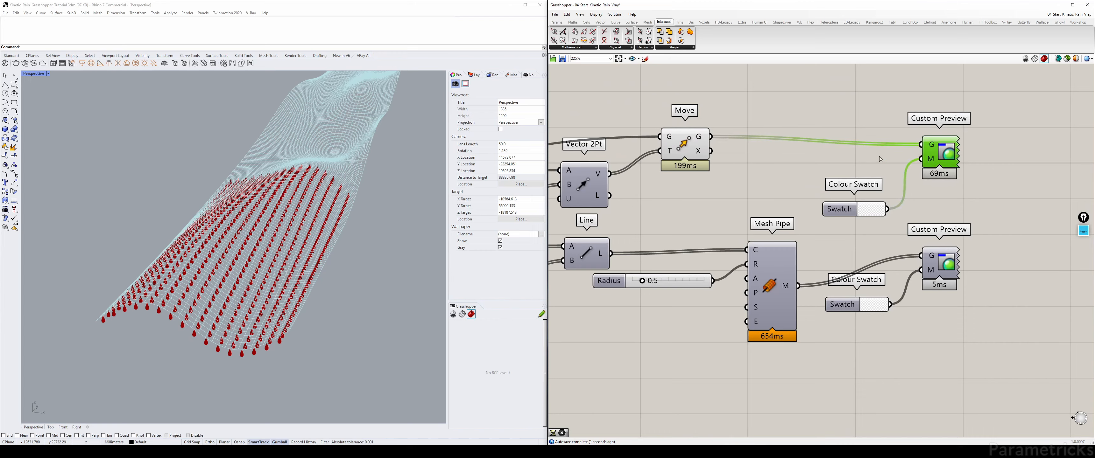
Turn off the Move component's preview so the models display only through the upper Custom Preview.
{"action": "left_click", "coordinate": [688, 148]}
{"action": "key", "text": "ctrl+q"}
{"action": "left_click", "coordinate": [933, 152]}
{"action": "key", "text": "ctrl+q"}
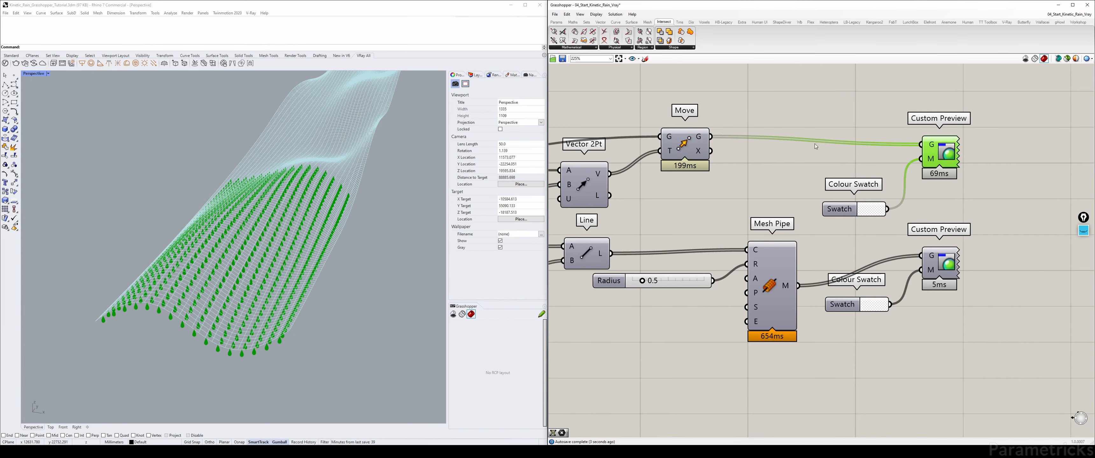
{"action": "left_click", "coordinate": [815, 133]}
Set the upper Colour Swatch, which feeds the models' Custom Preview, to light blue.
{"action": "right_click_drag", "start_coordinate": [891, 148], "coordinate": [773, 157]}
{"action": "left_click", "coordinate": [753, 217]}
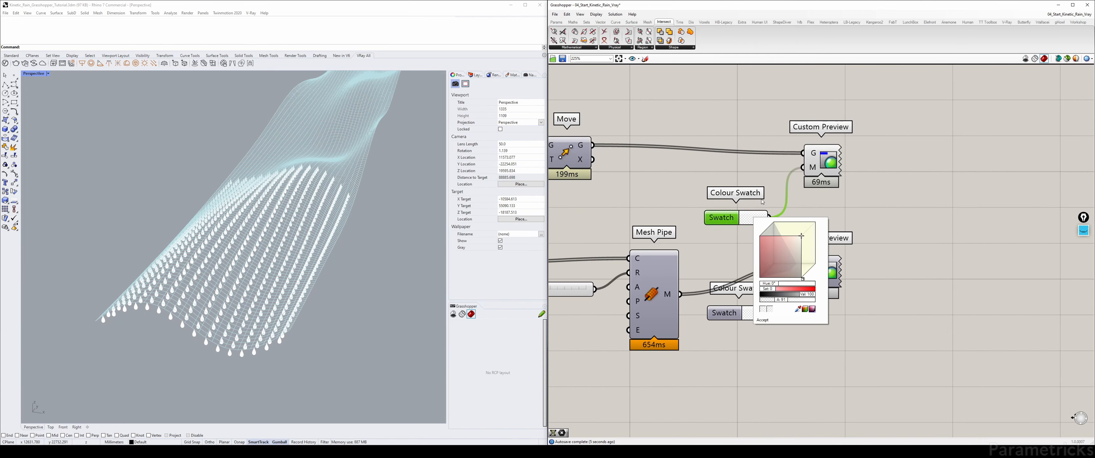
{"action": "left_click_drag", "start_coordinate": [773, 285], "coordinate": [799, 300]}
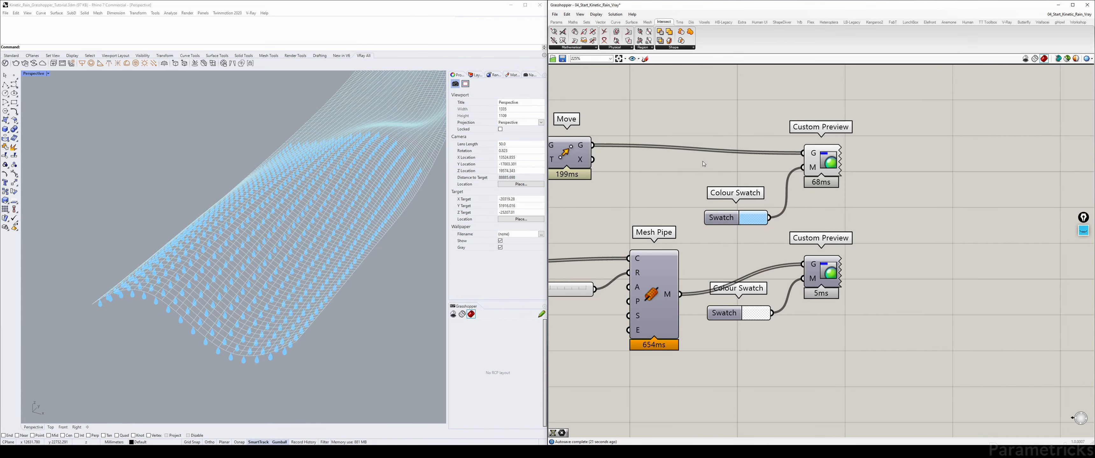
Reposition the Move component that feeds the models' Custom Preview so it sits directly above Mesh Pipe.
{"action": "scroll", "coordinate": [806, 147], "scroll_direction": "down", "scroll_amount": 4}
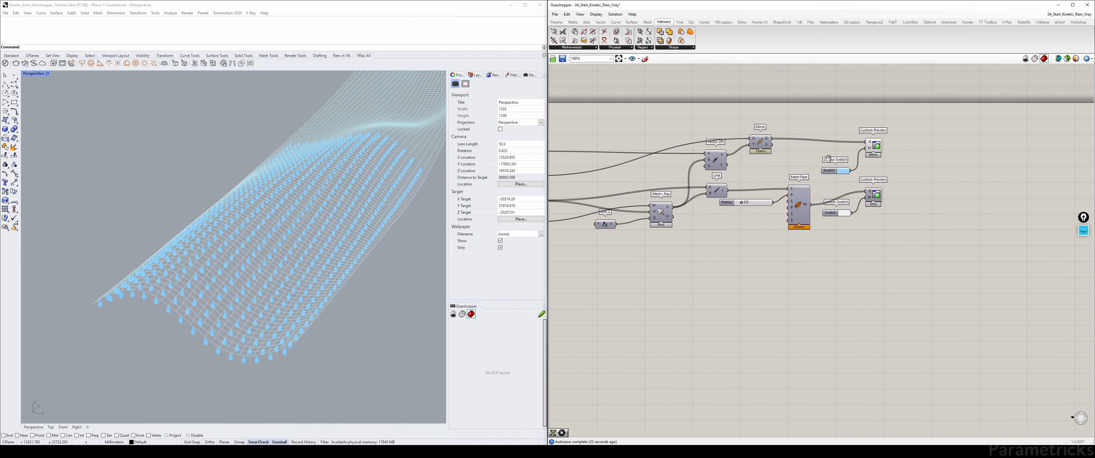
{"action": "scroll", "coordinate": [809, 147], "scroll_direction": "up", "scroll_amount": 2}
{"action": "left_click_drag", "start_coordinate": [627, 126], "coordinate": [675, 127]}
{"action": "scroll", "coordinate": [753, 134], "scroll_direction": "down", "scroll_amount": 5}
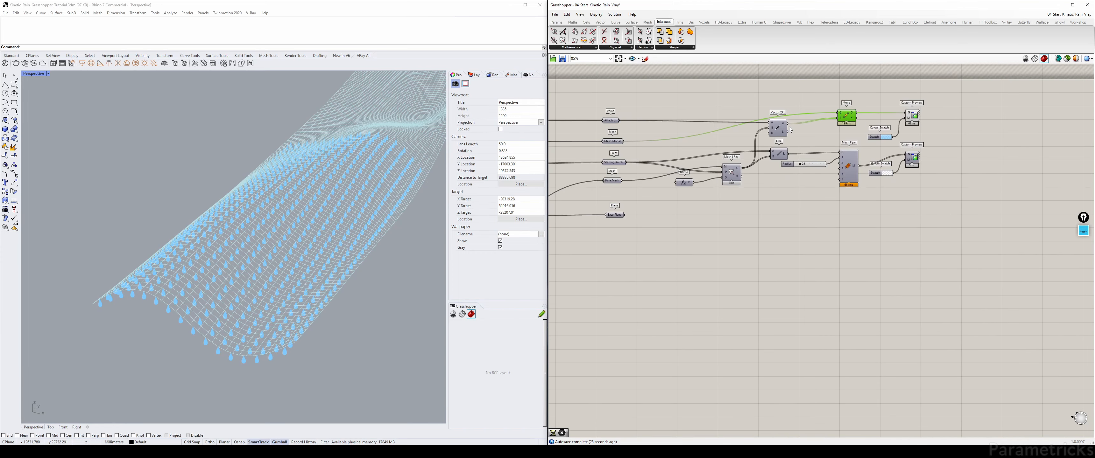
{"action": "right_click_drag", "start_coordinate": [753, 134], "coordinate": [824, 128]}
{"action": "scroll", "coordinate": [825, 128], "scroll_direction": "up", "scroll_amount": 5}
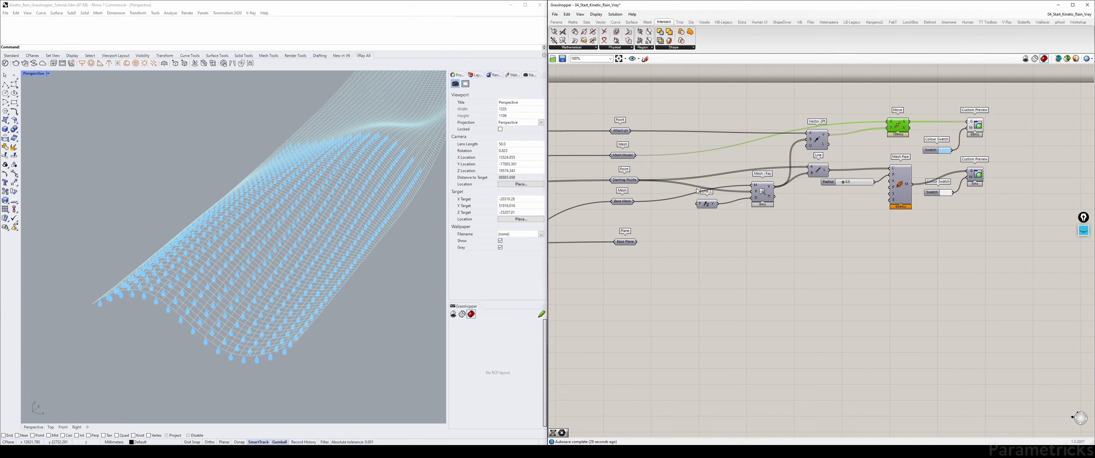
Shift the Base Plane parameter up, closer to the Base Mesh parameter.
{"action": "left_click", "coordinate": [698, 214]}
{"action": "right_click_drag", "start_coordinate": [698, 214], "coordinate": [709, 181]}
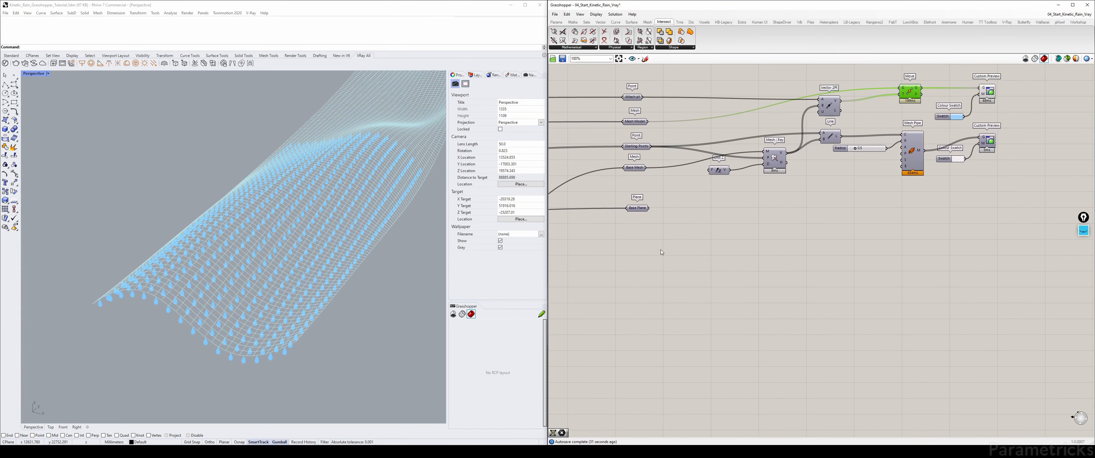
{"action": "left_click", "coordinate": [638, 193]}
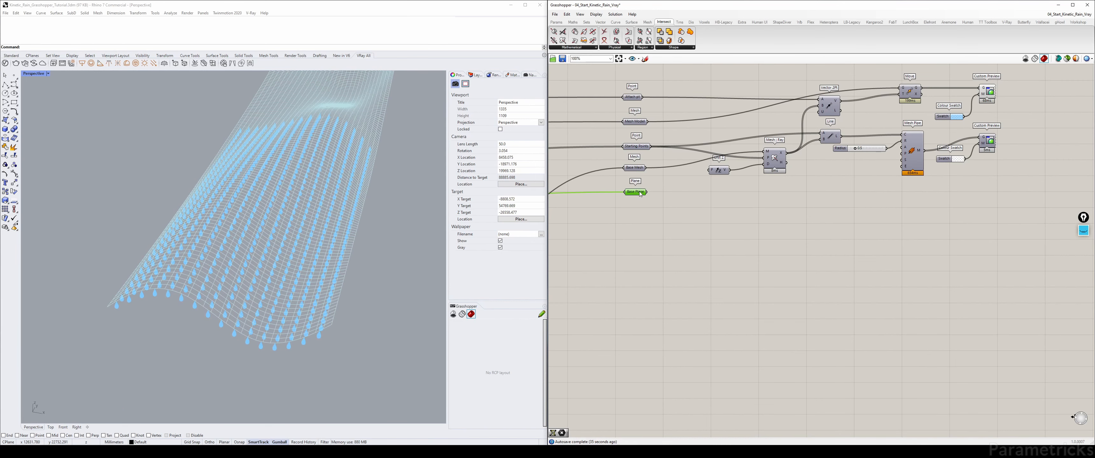
{"action": "right_click_drag", "start_coordinate": [649, 195], "coordinate": [629, 218]}
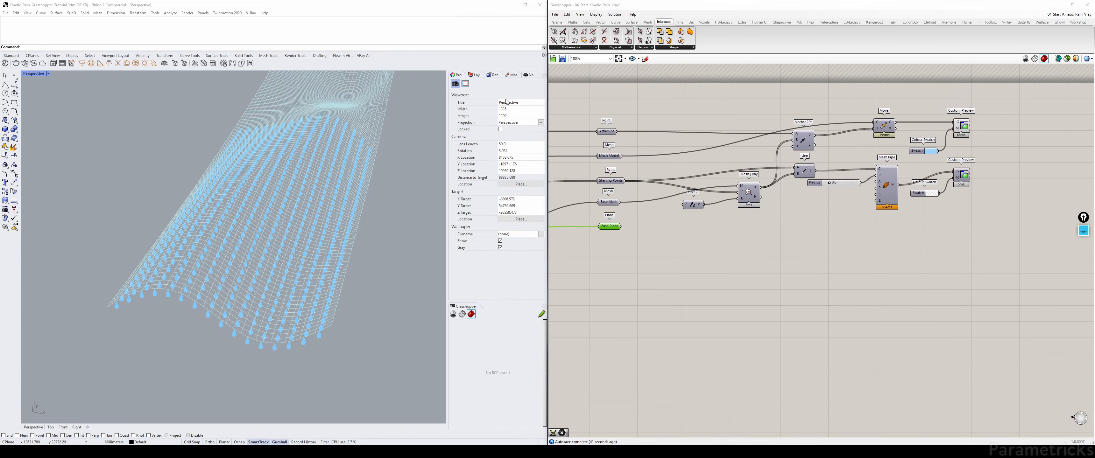
{"action": "right_click_drag", "start_coordinate": [655, 245], "coordinate": [668, 231]}
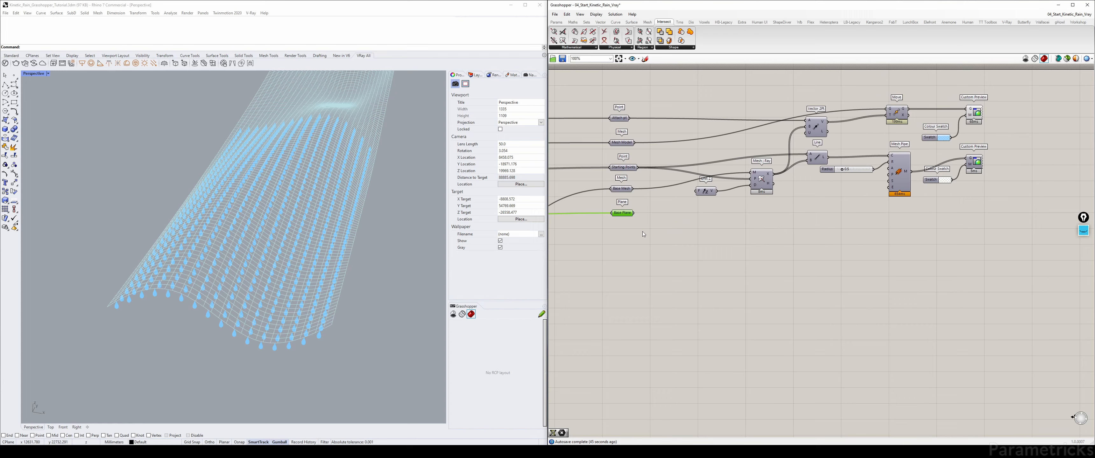
Add an integer number slider ranging from 0 to 3600 below the Base Plane parameter.
{"action": "double_click", "coordinate": [637, 252]}
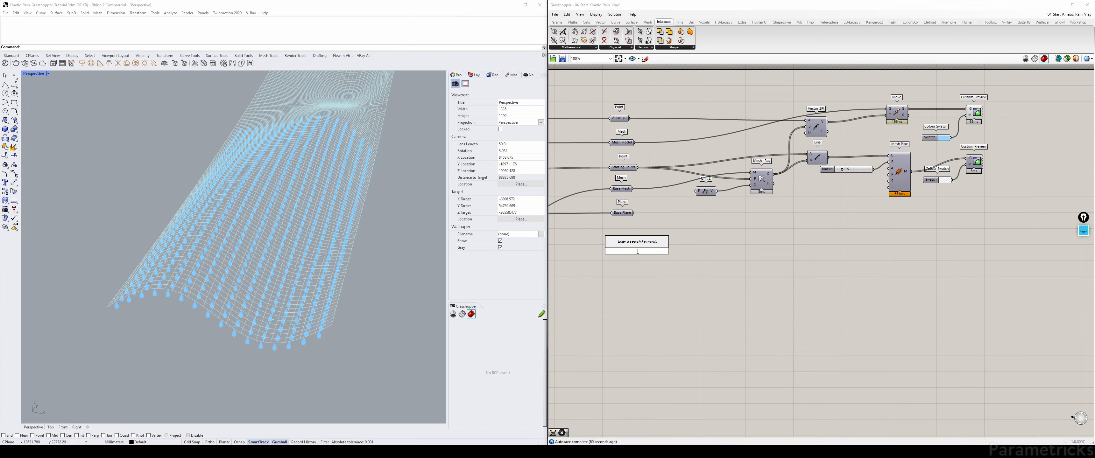
{"action": "type", "text": "0"}
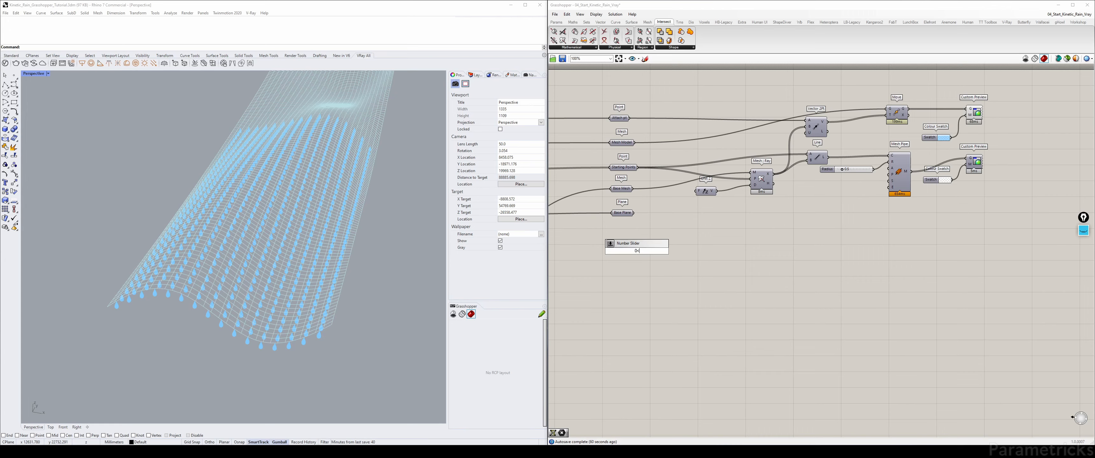
{"action": "type", "text": "<3600"}
{"action": "key", "text": "Return"}
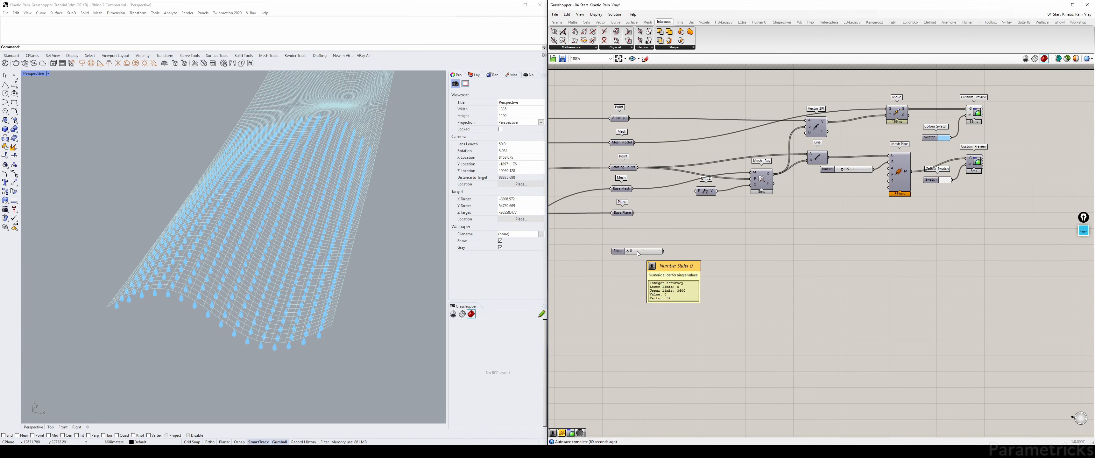
{"action": "scroll", "coordinate": [629, 257], "scroll_direction": "up", "scroll_amount": 3}
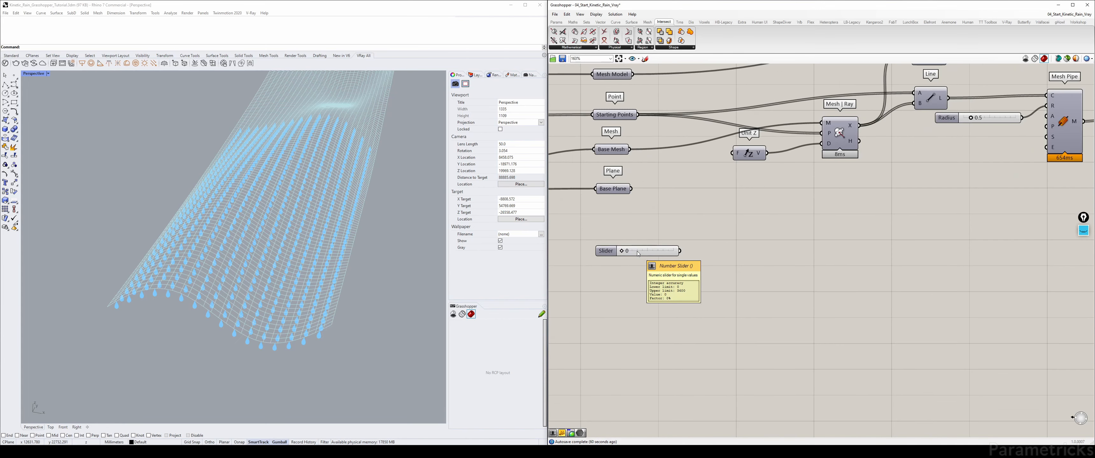
Rename the new number slider Current Frame and shift it slightly up.
{"action": "right_click", "coordinate": [607, 251]}
{"action": "type", "text": "Curre"}
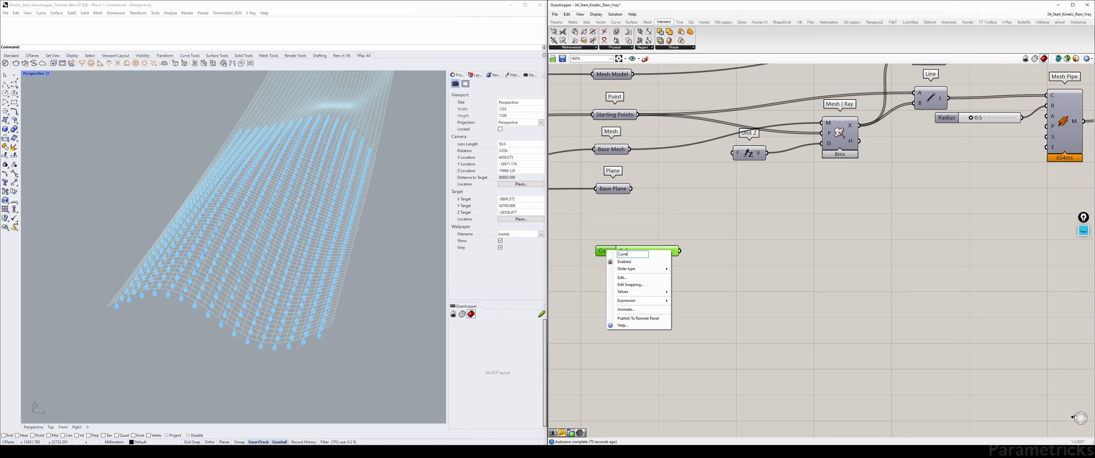
{"action": "type", "text": "nt Frame"}
{"action": "key", "text": "Return"}
{"action": "left_click_drag", "start_coordinate": [623, 249], "coordinate": [621, 242]}
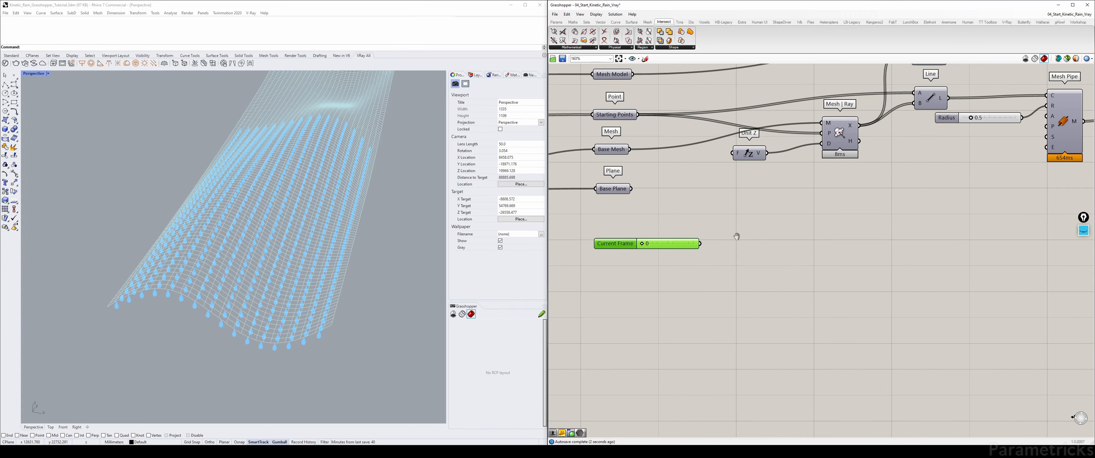
Add a second Move component beside the Current Frame slider.
{"action": "right_click_drag", "start_coordinate": [705, 255], "coordinate": [668, 255]}
{"action": "double_click", "coordinate": [692, 238]}
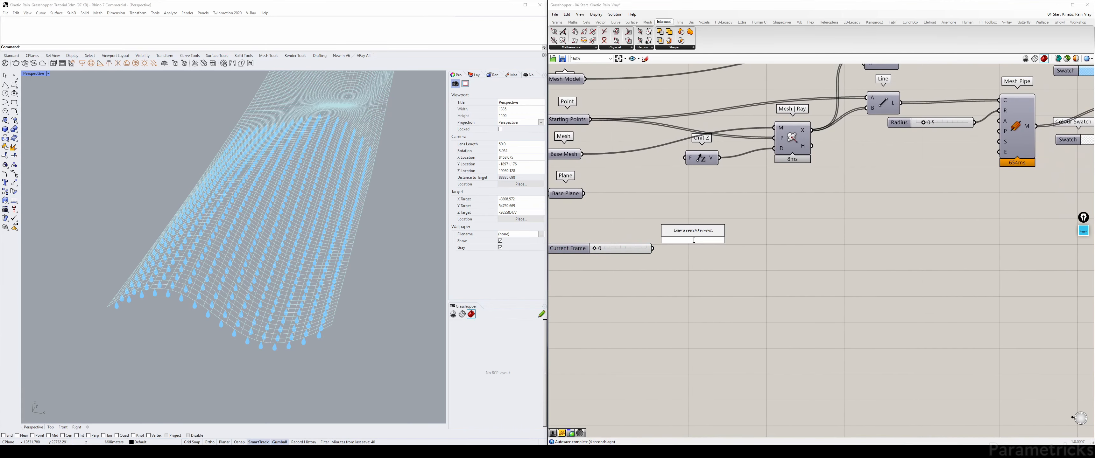
{"action": "type", "text": "moi"}
{"action": "key", "text": "BackSpace"}
{"action": "key", "text": "BackSpace"}
{"action": "key", "text": "BackSpace"}
{"action": "type", "text": "move"}
{"action": "key", "text": "Return"}
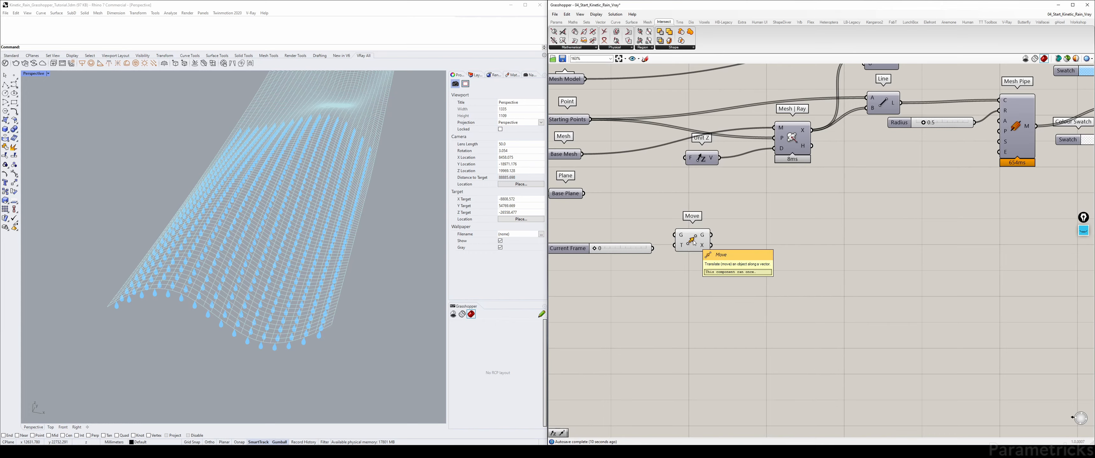
{"action": "scroll", "coordinate": [702, 230], "scroll_direction": "down", "scroll_amount": 3}
{"action": "right_click_drag", "start_coordinate": [697, 233], "coordinate": [669, 242]}
{"action": "scroll", "coordinate": [647, 223], "scroll_direction": "up", "scroll_amount": 3}
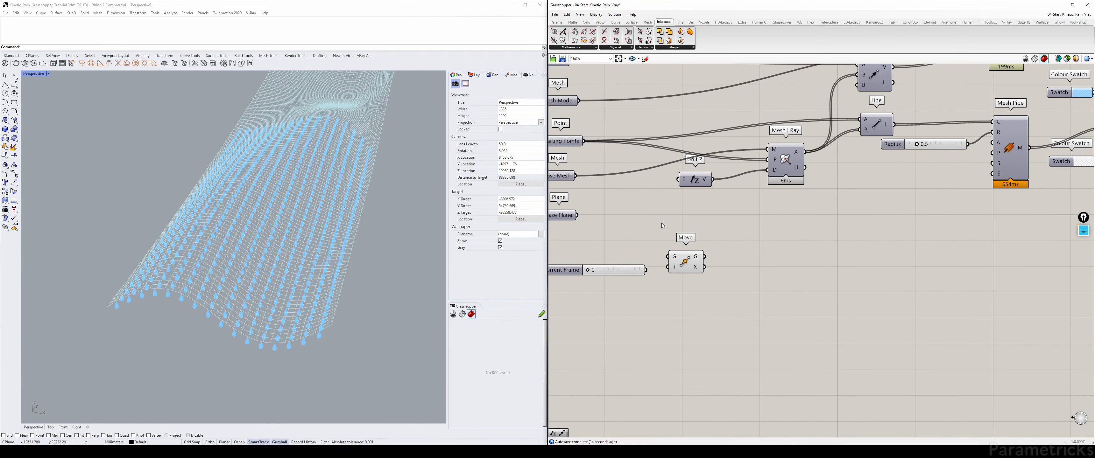
Shift Mesh | Ray and Unit Z further away from the input parameters, towards the Line component.
{"action": "scroll", "coordinate": [736, 184], "scroll_direction": "down", "scroll_amount": 3}
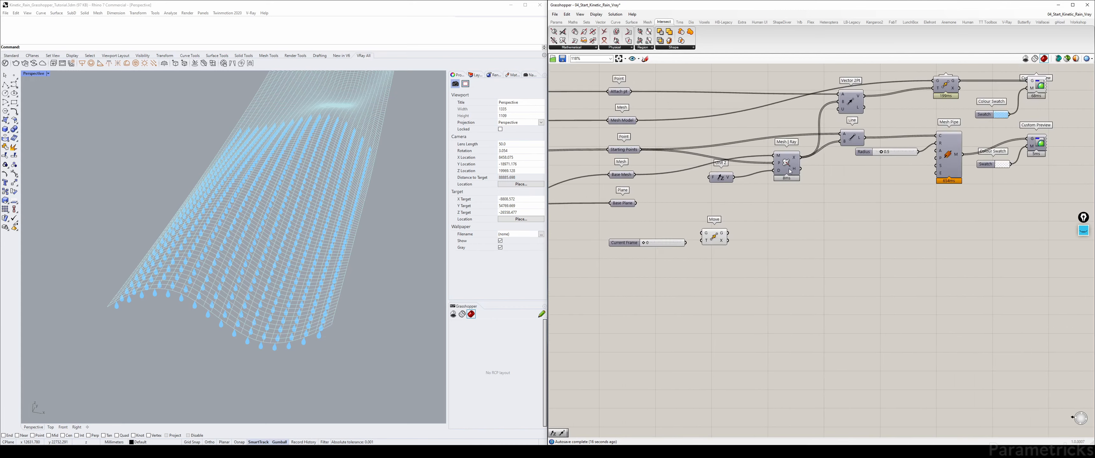
{"action": "scroll", "coordinate": [658, 161], "scroll_direction": "up", "scroll_amount": 3}
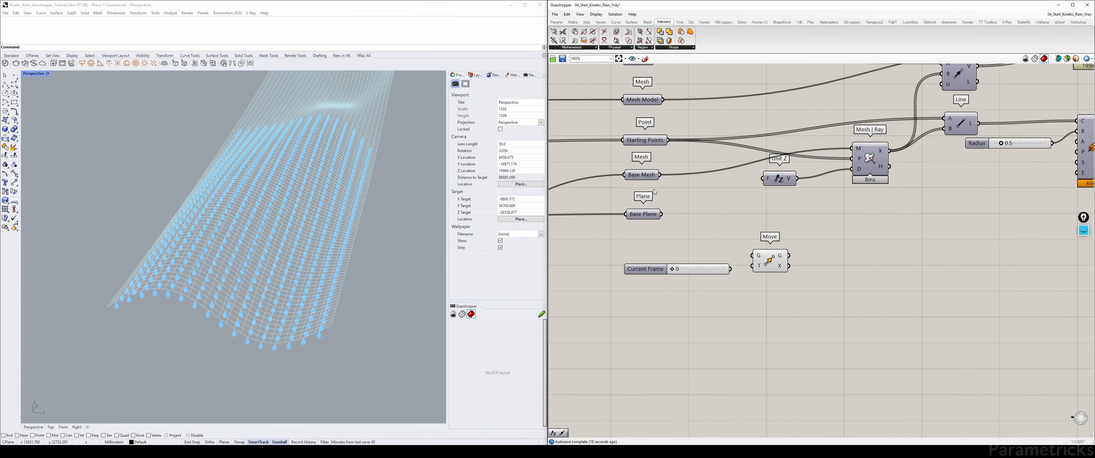
{"action": "left_click", "coordinate": [636, 174]}
{"action": "right_click_drag", "start_coordinate": [750, 170], "coordinate": [630, 184]}
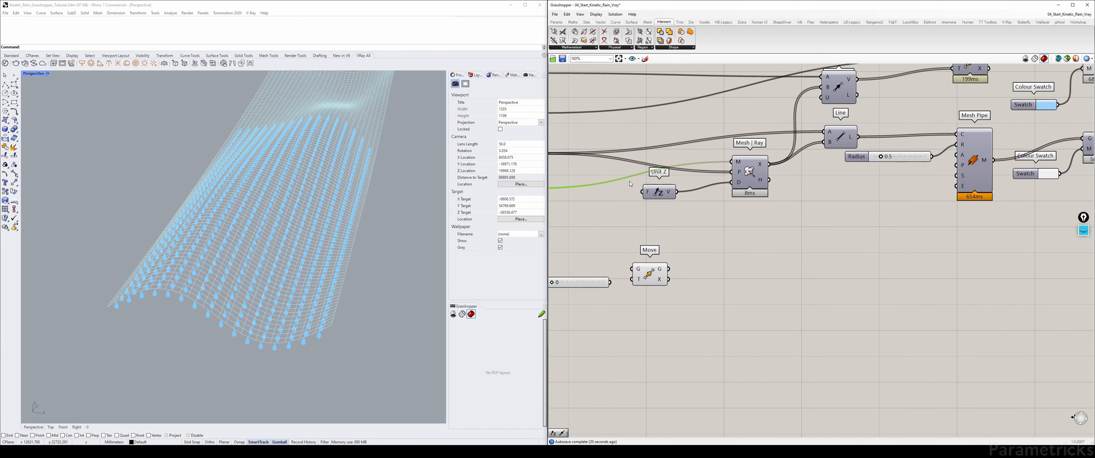
{"action": "left_click_drag", "start_coordinate": [749, 173], "coordinate": [773, 167]}
{"action": "left_click_drag", "start_coordinate": [658, 192], "coordinate": [703, 191]}
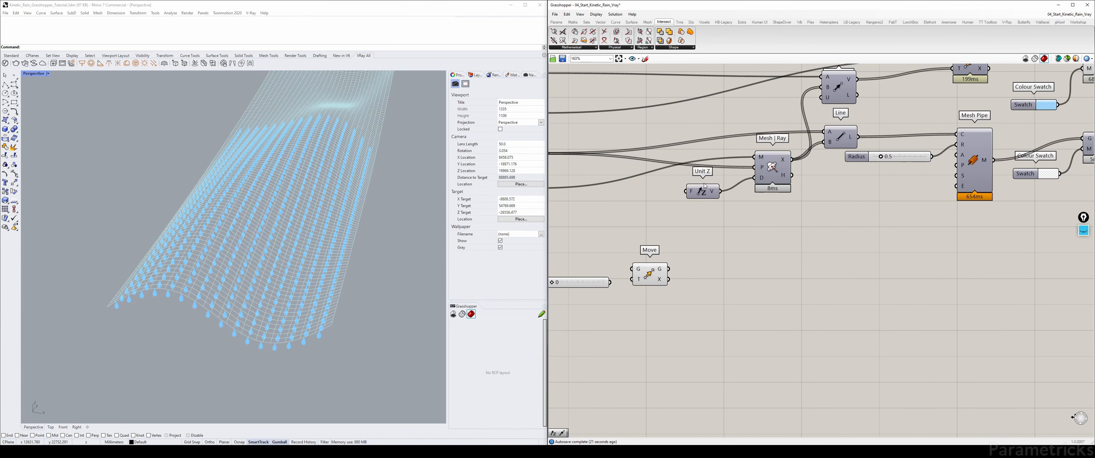
{"action": "left_click", "coordinate": [733, 206]}
{"action": "scroll", "coordinate": [741, 166], "scroll_direction": "down", "scroll_amount": 3}
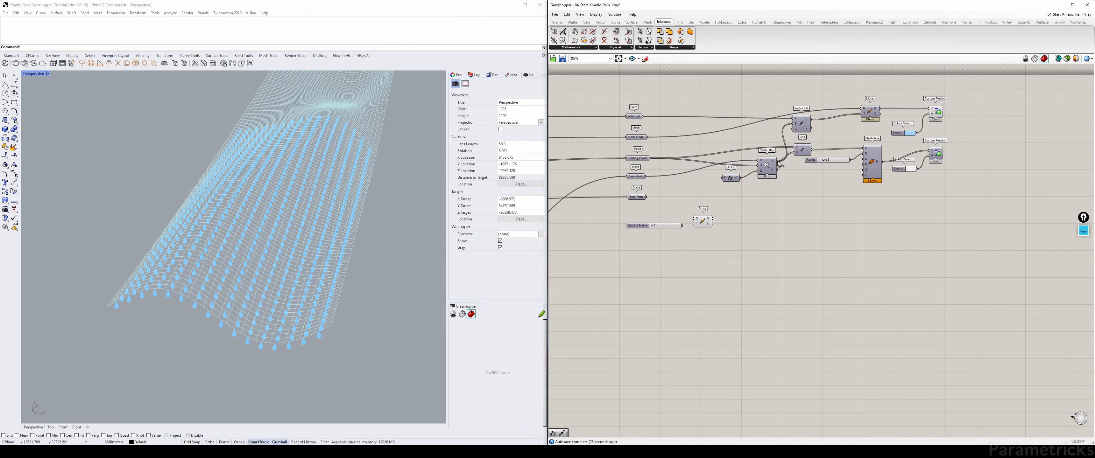
{"action": "mouse_move", "coordinate": [753, 173]}
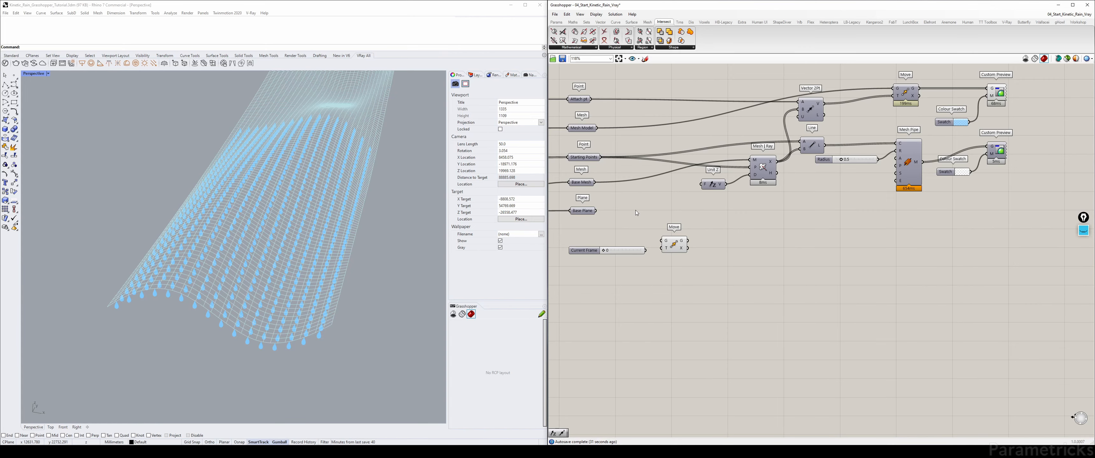
Tighten the vertical spacing of the Mesh Model, Starting Points, Base Mesh and Base Plane parameters below Attach pt.
{"action": "scroll", "coordinate": [583, 209], "scroll_direction": "up", "scroll_amount": 5}
{"action": "left_click", "coordinate": [583, 211]}
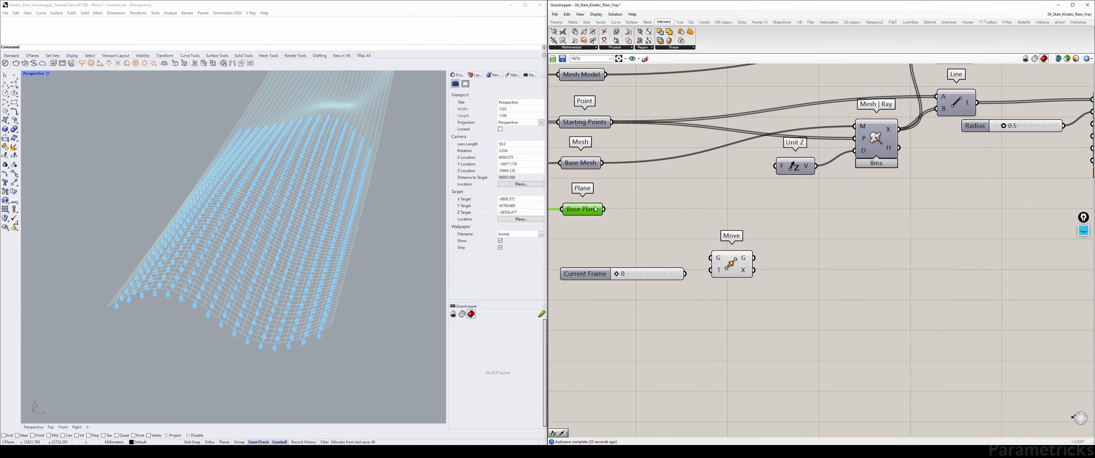
{"action": "scroll", "coordinate": [597, 208], "scroll_direction": "down", "scroll_amount": 3}
{"action": "right_click_drag", "start_coordinate": [606, 191], "coordinate": [610, 215]}
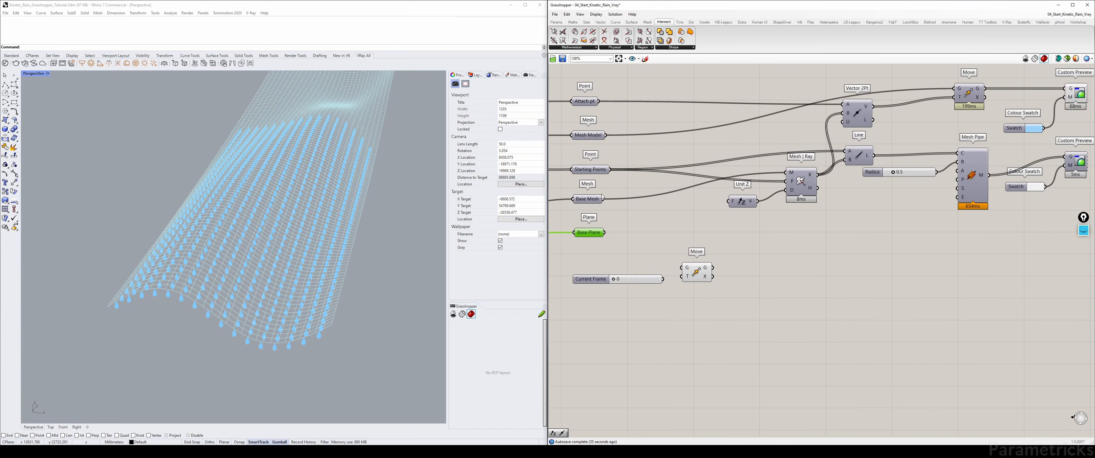
{"action": "left_click_drag", "start_coordinate": [595, 135], "coordinate": [593, 126]}
{"action": "left_click_drag", "start_coordinate": [595, 169], "coordinate": [594, 155]}
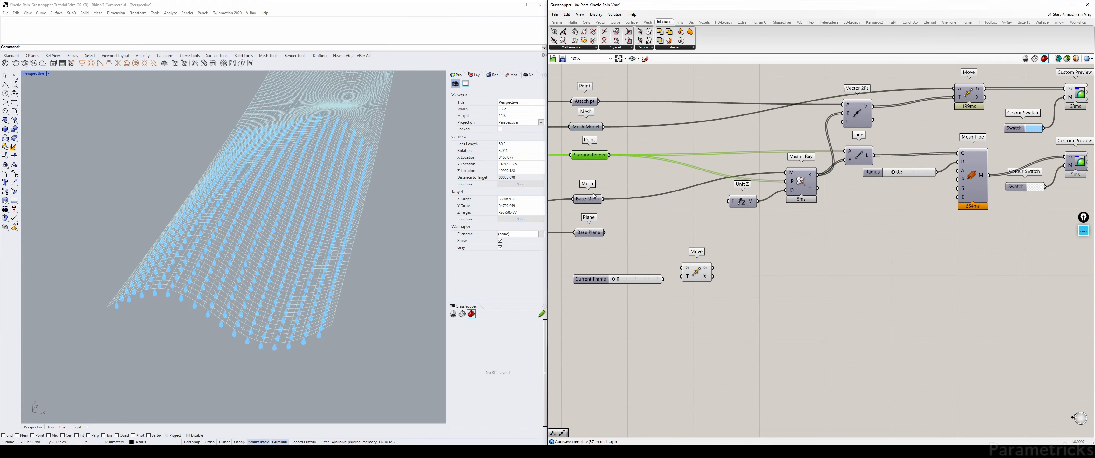
{"action": "left_click_drag", "start_coordinate": [594, 199], "coordinate": [598, 180]}
{"action": "left_click_drag", "start_coordinate": [593, 235], "coordinate": [599, 214]}
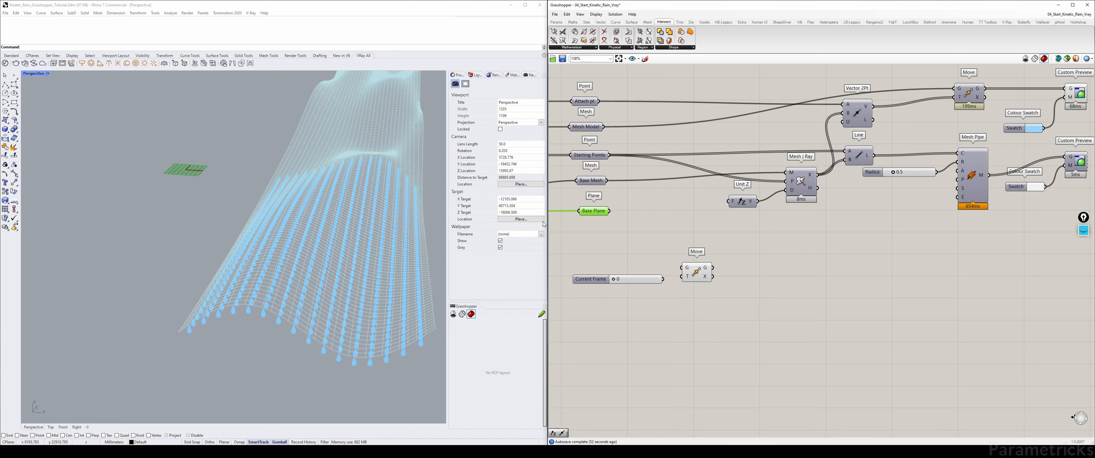
Inspect the Base Plane parameter and the Rotate Plane component in the Grid Points group.
{"action": "mouse_move", "coordinate": [590, 215]}
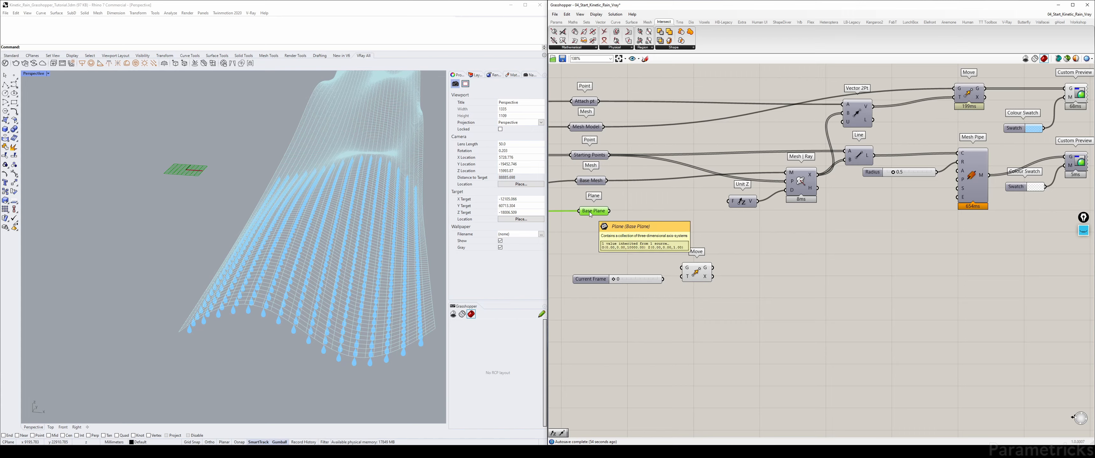
{"action": "scroll", "coordinate": [590, 215], "scroll_direction": "down", "scroll_amount": 7}
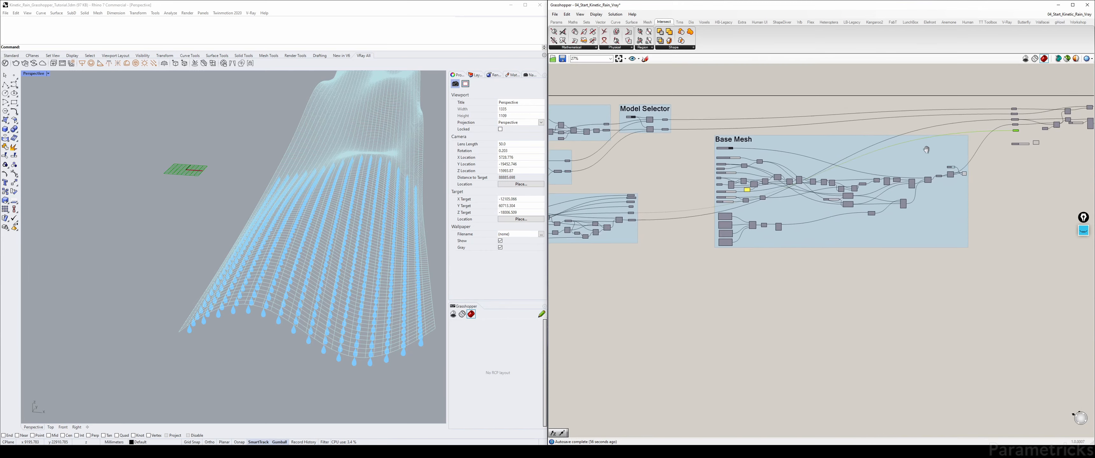
{"action": "scroll", "coordinate": [688, 197], "scroll_direction": "up", "scroll_amount": 7}
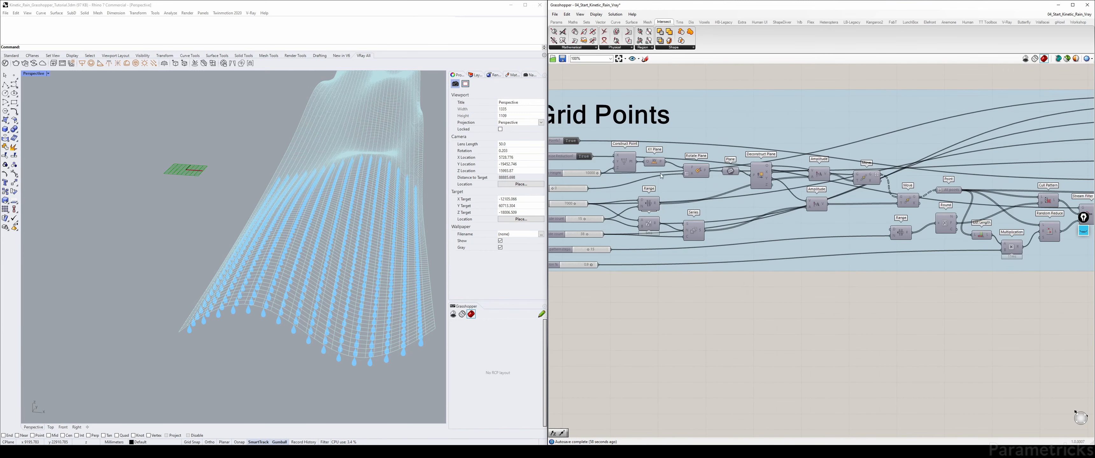
{"action": "left_click", "coordinate": [740, 173]}
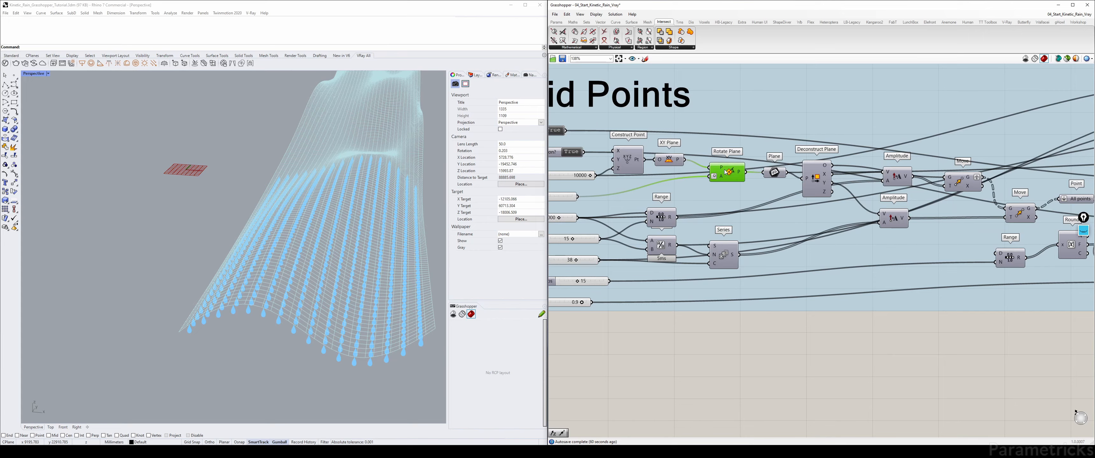
{"action": "scroll", "coordinate": [660, 173], "scroll_direction": "down", "scroll_amount": 5}
{"action": "scroll", "coordinate": [661, 171], "scroll_direction": "up", "scroll_amount": 6}
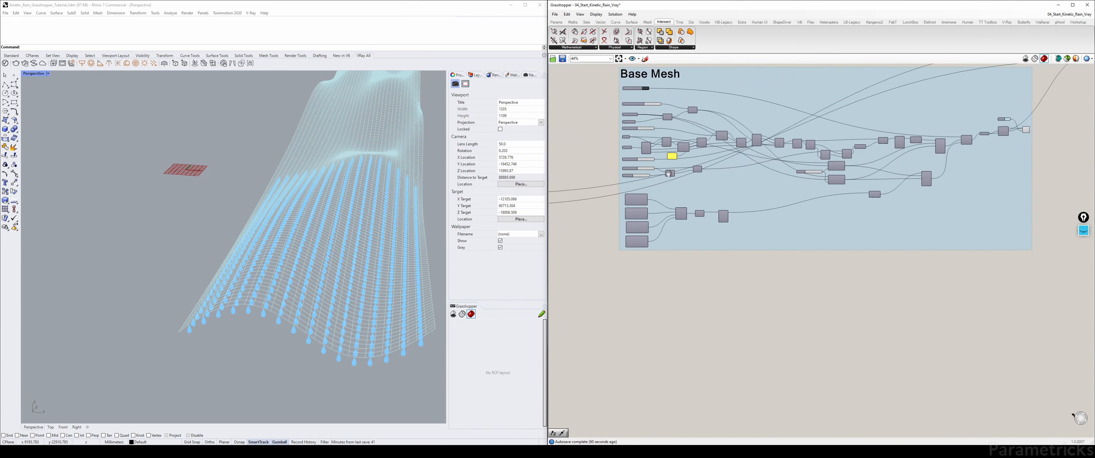
Add a Deconstruct Plane component fed by Base Plane and align the two components.
{"action": "double_click", "coordinate": [703, 204]}
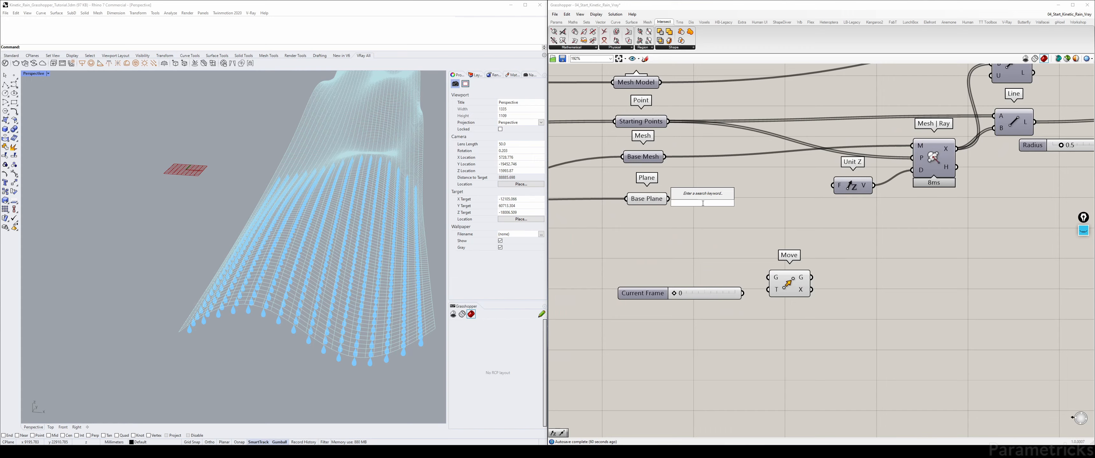
{"action": "type", "text": "decon plane"}
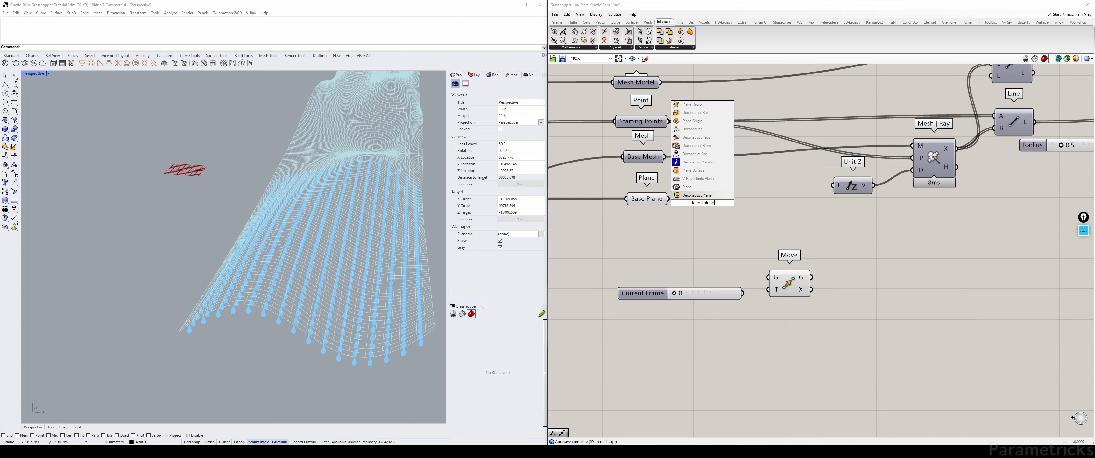
{"action": "key", "text": "Return"}
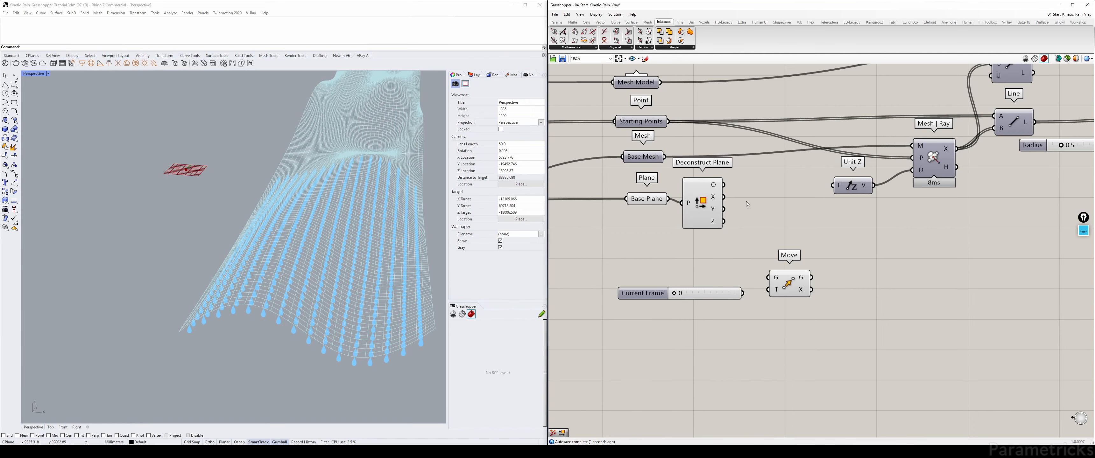
{"action": "left_click", "coordinate": [645, 199]}
{"action": "left_click", "coordinate": [706, 204]}
{"action": "right_click_drag", "start_coordinate": [718, 201], "coordinate": [612, 197]}
{"action": "left_click", "coordinate": [593, 209]}
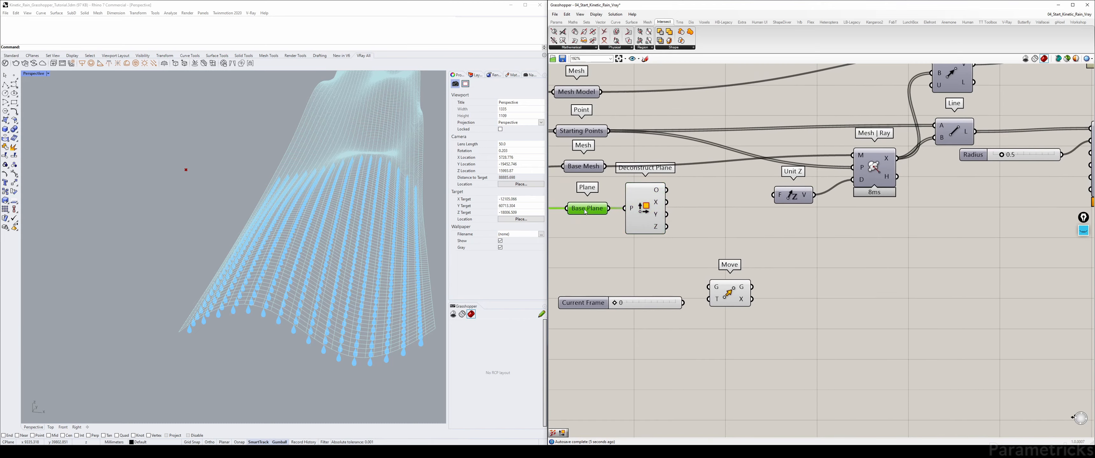
Add an Amplitude component, feed its V input from the deconstructed plane's Y axis, and connect its output to Move's T input.
{"action": "left_click", "coordinate": [701, 209]}
{"action": "right_click_drag", "start_coordinate": [379, 128], "coordinate": [374, 156]}
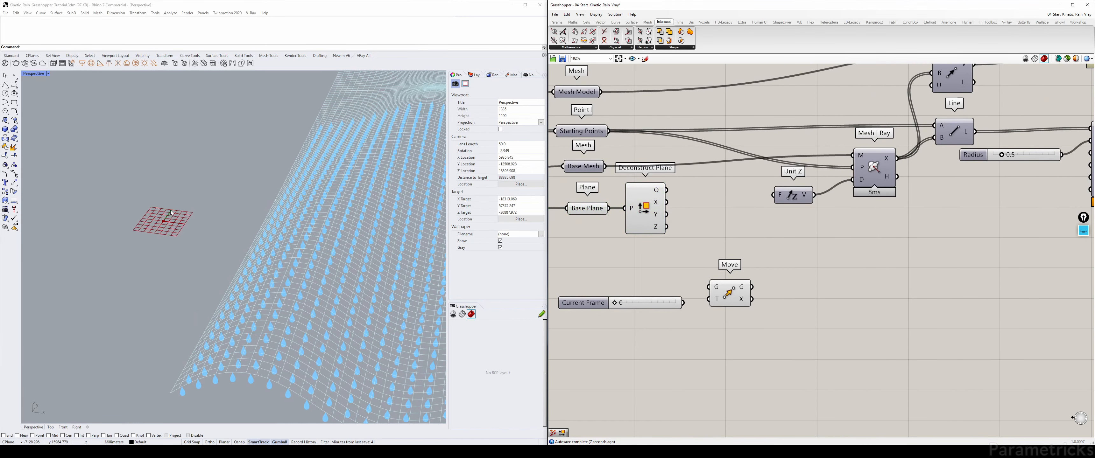
{"action": "right_click_drag", "start_coordinate": [171, 213], "coordinate": [177, 213]}
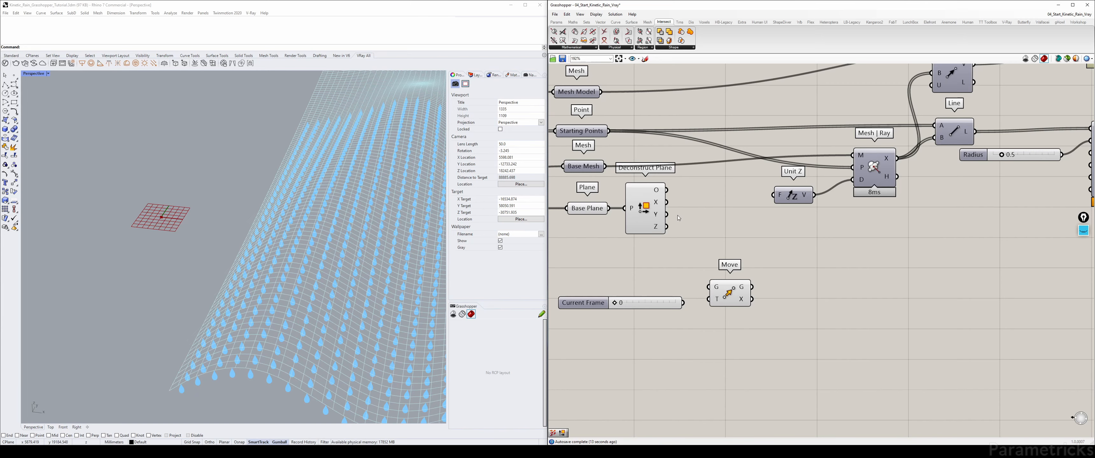
{"action": "double_click", "coordinate": [724, 222]}
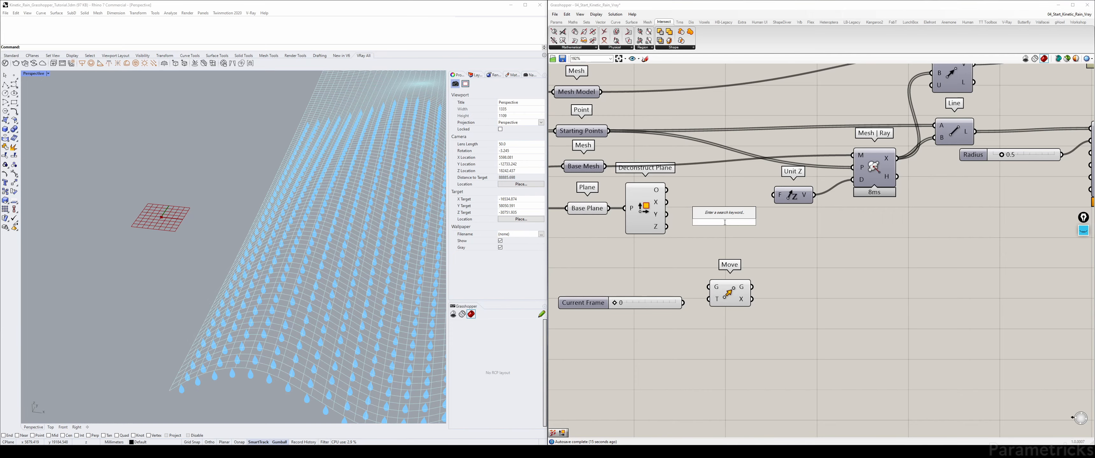
{"action": "type", "text": "ampl"}
{"action": "key", "text": "Return"}
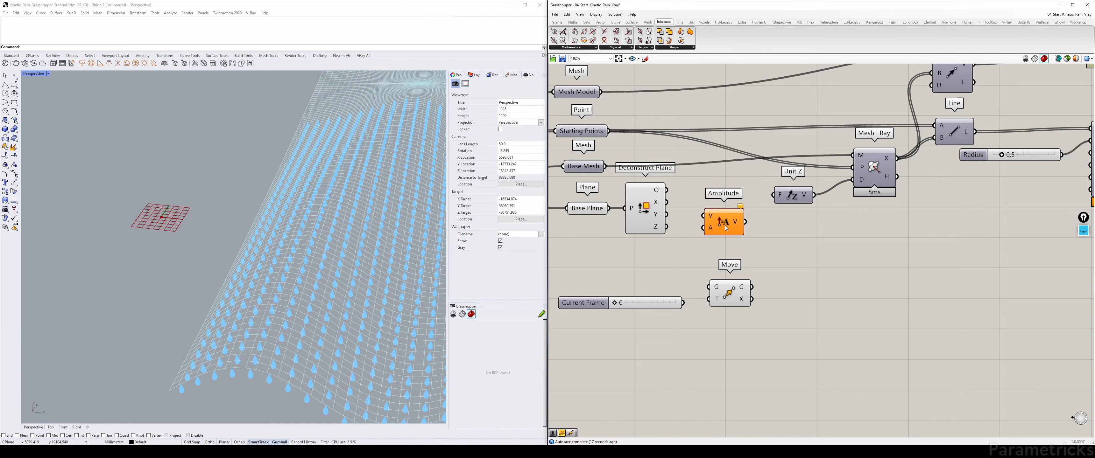
{"action": "scroll", "coordinate": [714, 237], "scroll_direction": "up", "scroll_amount": 1}
{"action": "left_click_drag", "start_coordinate": [671, 211], "coordinate": [707, 310]}
{"action": "left_click", "coordinate": [726, 309]}
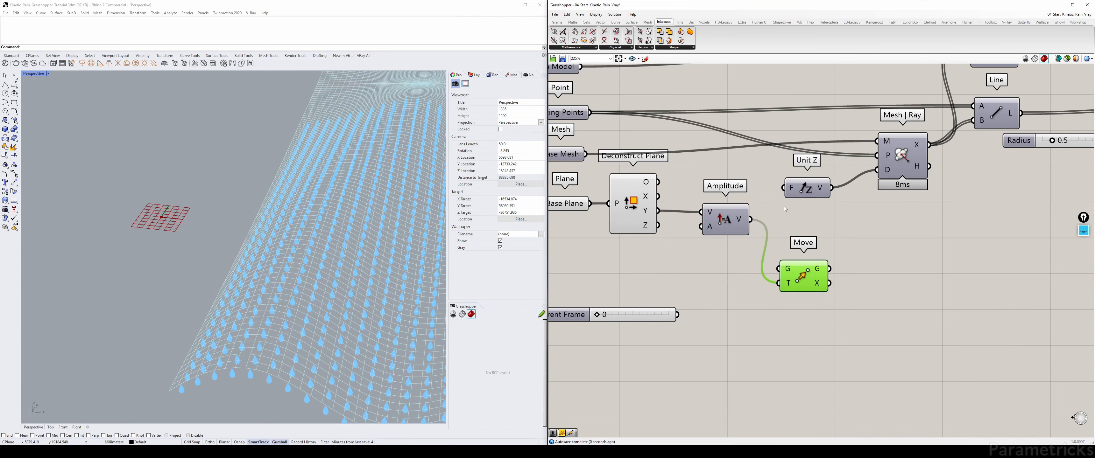
Shift the downstream components, from Unit Z and Mesh | Ray onwards, further away from Move.
{"action": "scroll", "coordinate": [680, 153], "scroll_direction": "down", "scroll_amount": 6}
{"action": "left_click_drag", "start_coordinate": [921, 92], "coordinate": [789, 170]}
{"action": "scroll", "coordinate": [721, 167], "scroll_direction": "up", "scroll_amount": 3}
{"action": "left_click", "coordinate": [719, 169]}
{"action": "scroll", "coordinate": [616, 180], "scroll_direction": "up", "scroll_amount": 3}
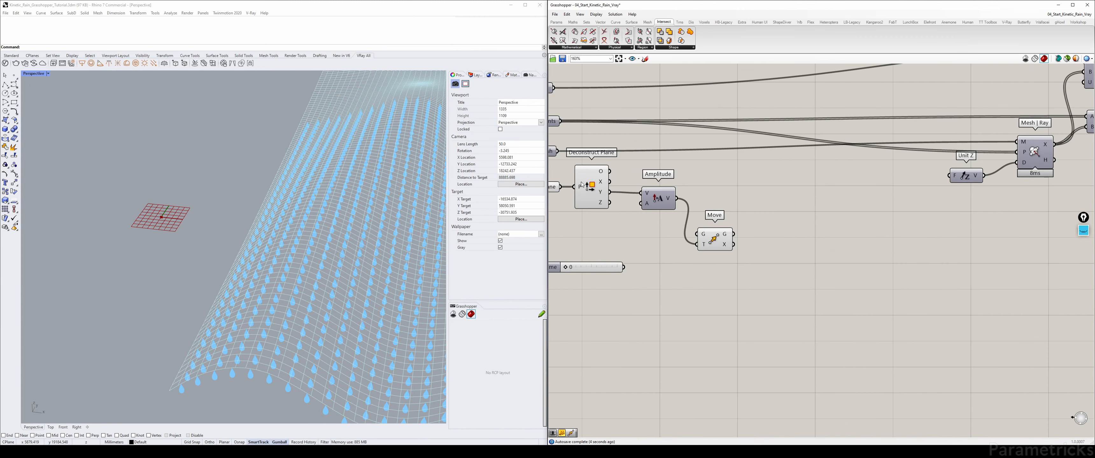
Rearrange Deconstruct Plane and Amplitude beside Base Plane, and place Move further along with extra spacing.
{"action": "left_click", "coordinate": [588, 181]}
{"action": "left_click", "coordinate": [641, 180]}
{"action": "left_click_drag", "start_coordinate": [641, 181], "coordinate": [643, 189]}
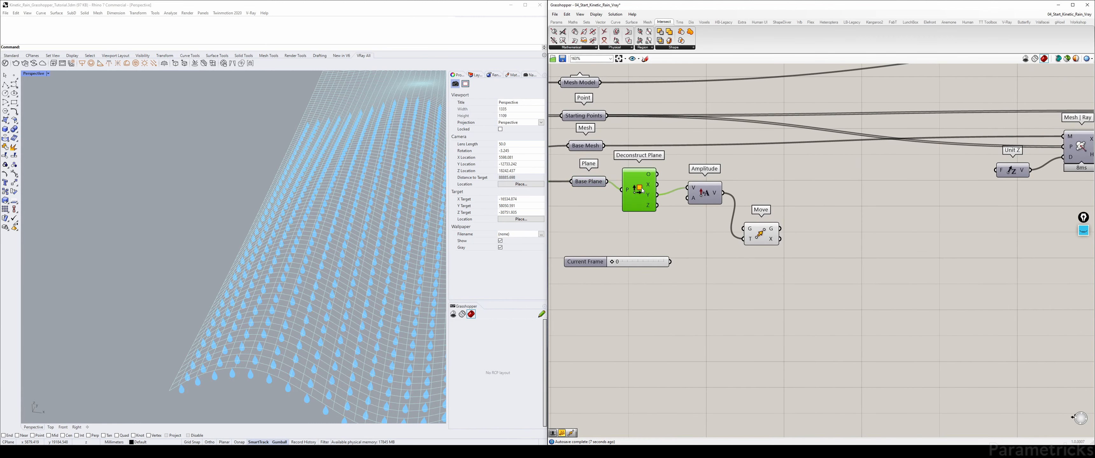
{"action": "left_click_drag", "start_coordinate": [718, 194], "coordinate": [716, 197]}
{"action": "left_click_drag", "start_coordinate": [755, 232], "coordinate": [816, 205]}
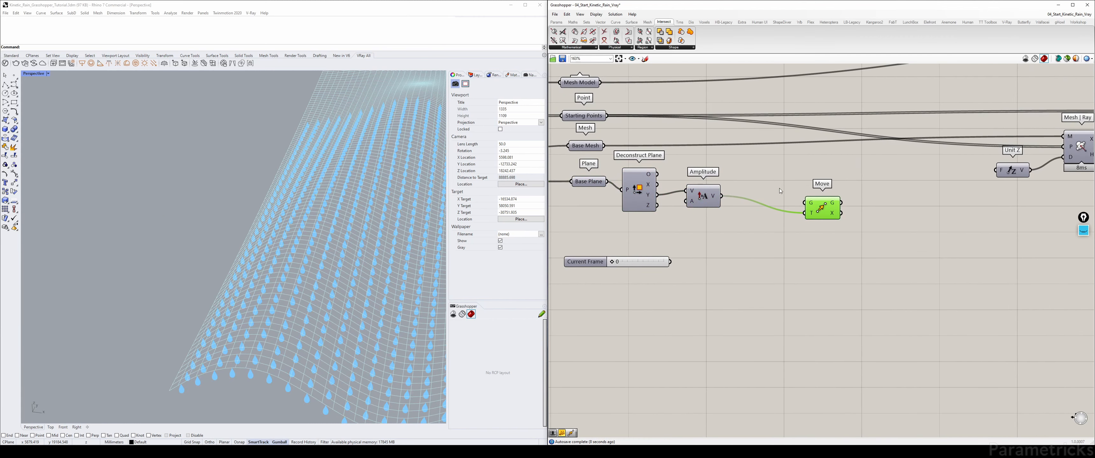
Feed Base Mesh into Move's G input and raise Move slightly on the canvas.
{"action": "left_click", "coordinate": [590, 146]}
{"action": "left_click_drag", "start_coordinate": [604, 145], "coordinate": [805, 203]}
{"action": "left_click_drag", "start_coordinate": [822, 208], "coordinate": [816, 180]}
{"action": "right_click_drag", "start_coordinate": [859, 171], "coordinate": [664, 182]}
{"action": "scroll", "coordinate": [663, 183], "scroll_direction": "up", "scroll_amount": 1}
{"action": "left_click", "coordinate": [657, 189]}
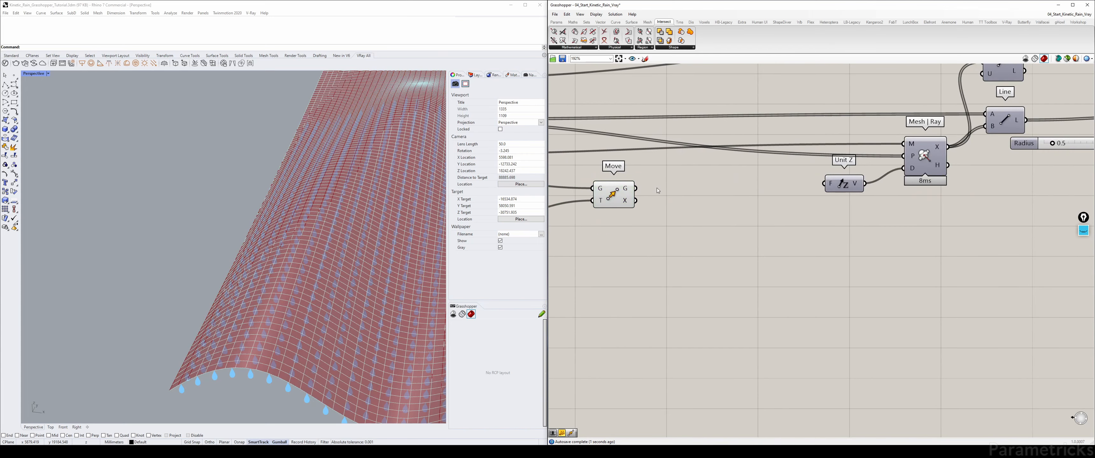
Replace Base Mesh with Move's geometry output as the M input of Mesh | Ray.
{"action": "mouse_move", "coordinate": [635, 186]}
{"action": "left_mouse_down"}
{"action": "mouse_move", "coordinate": [765, 165]}
{"action": "mouse_move", "coordinate": [641, 183]}
{"action": "left_mouse_up"}
{"action": "right_click_drag", "start_coordinate": [640, 183], "coordinate": [777, 188]}
{"action": "left_click", "coordinate": [760, 198]}
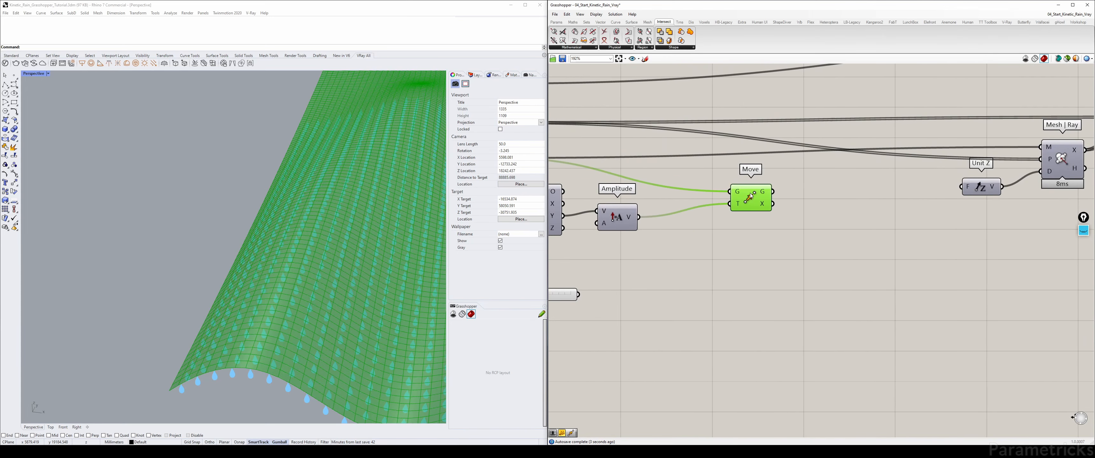
{"action": "scroll", "coordinate": [752, 197], "scroll_direction": "down", "scroll_amount": 3}
{"action": "scroll", "coordinate": [681, 209], "scroll_direction": "up", "scroll_amount": 2}
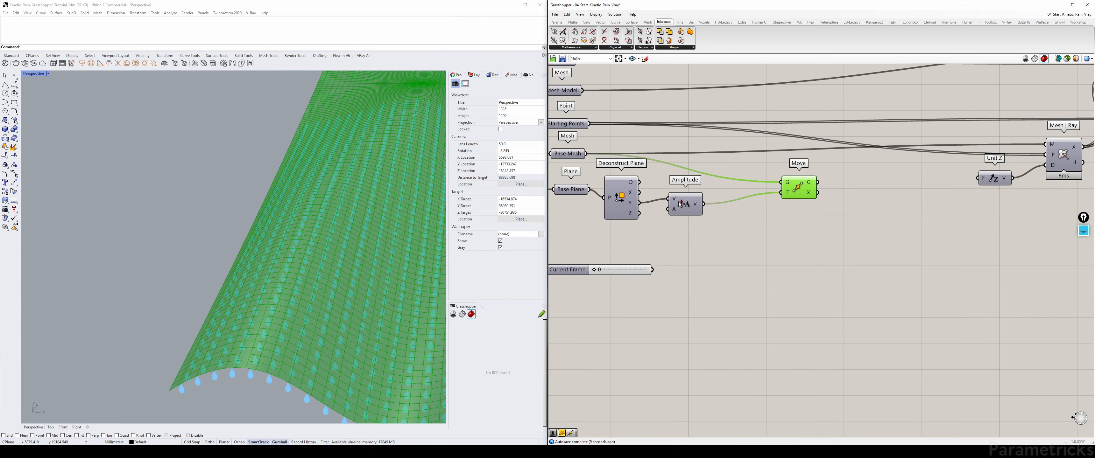
{"action": "right_click_drag", "start_coordinate": [846, 162], "coordinate": [711, 194]}
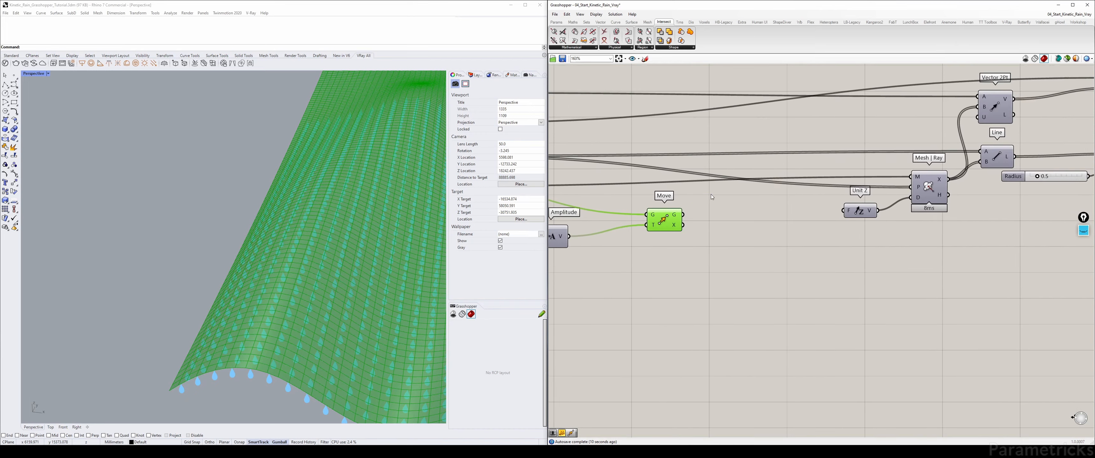
{"action": "left_click", "coordinate": [711, 195]}
{"action": "left_click_drag", "start_coordinate": [696, 211], "coordinate": [916, 178]}
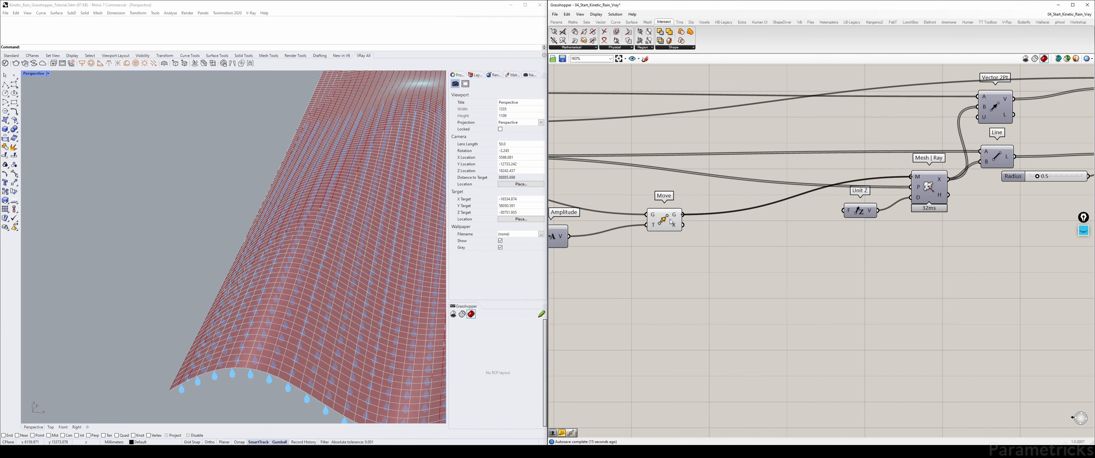
Shift Move closer to Unit Z, hide its preview, and disable the Mesh Pipe component.
{"action": "left_click_drag", "start_coordinate": [679, 216], "coordinate": [721, 216]}
{"action": "key", "text": "ctrl+q"}
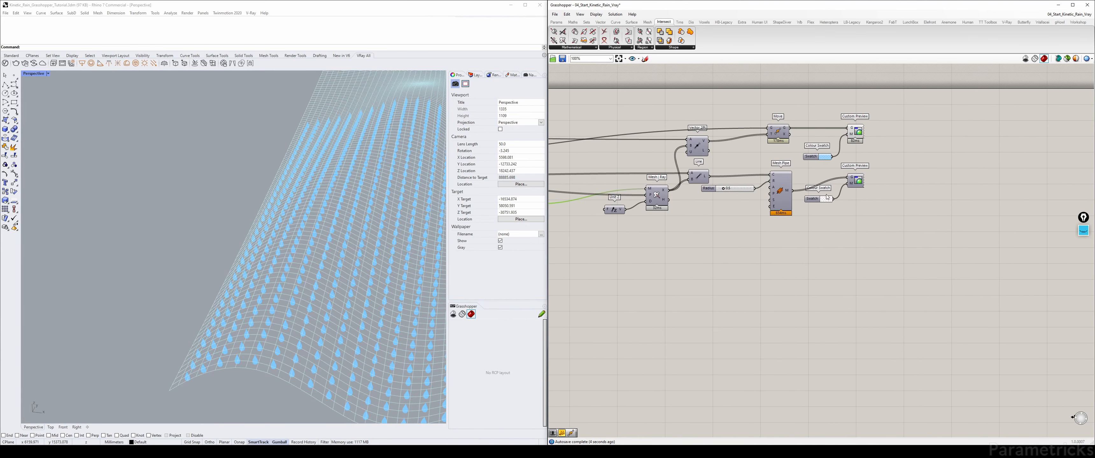
{"action": "scroll", "coordinate": [826, 195], "scroll_direction": "up", "scroll_amount": 5}
{"action": "left_click", "coordinate": [746, 186]}
{"action": "middle_click", "coordinate": [746, 186]}
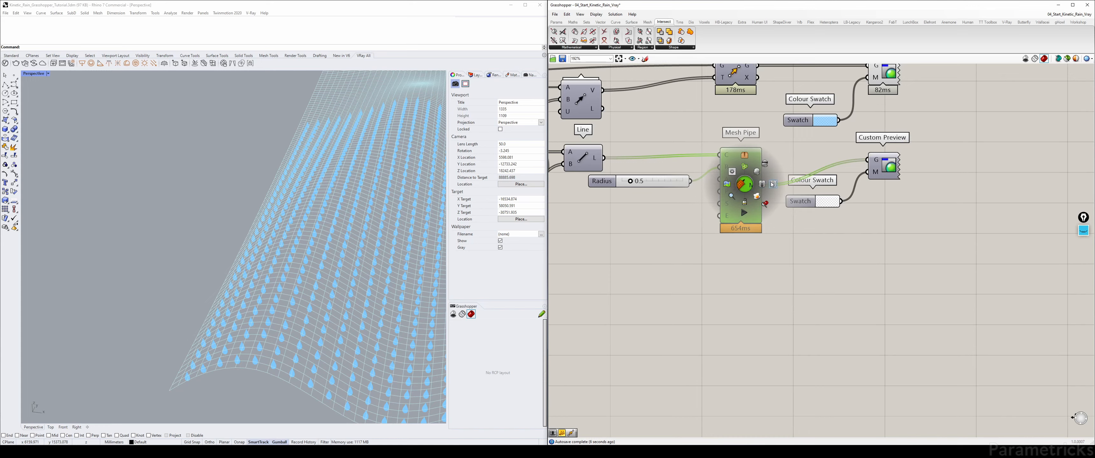
{"action": "left_click", "coordinate": [739, 217]}
Toggle the Line component's preview on and back off.
{"action": "right_click_drag", "start_coordinate": [607, 187], "coordinate": [1058, 145]}
{"action": "left_click", "coordinate": [740, 146]}
{"action": "key", "text": "ctrl+q"}
{"action": "key", "text": "ctrl+q"}
{"action": "scroll", "coordinate": [759, 203], "scroll_direction": "down", "scroll_amount": 2}
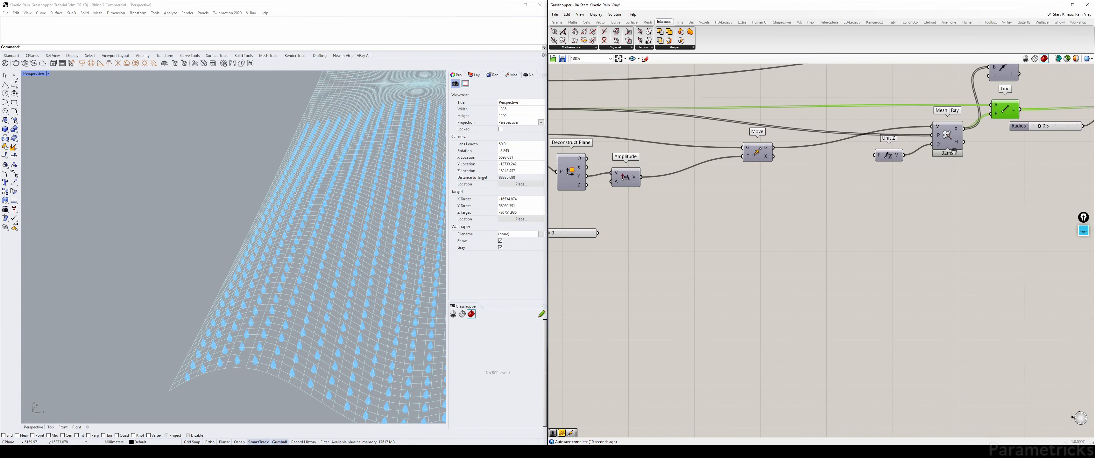
{"action": "scroll", "coordinate": [915, 141], "scroll_direction": "down", "scroll_amount": 3}
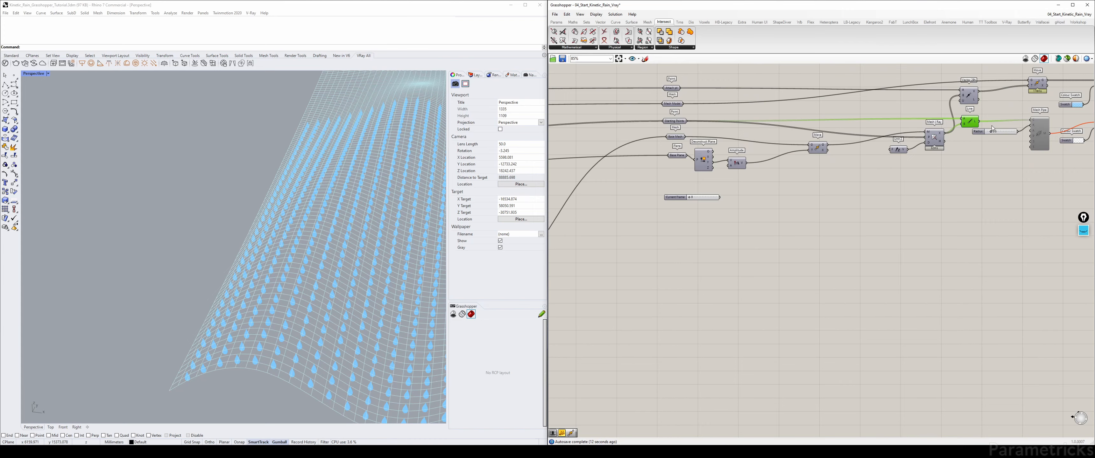
Adjust the positions of Amplitude and Deconstruct Plane between Base Plane and Move.
{"action": "scroll", "coordinate": [723, 162], "scroll_direction": "up", "scroll_amount": 3}
{"action": "left_click_drag", "start_coordinate": [745, 163], "coordinate": [760, 158]}
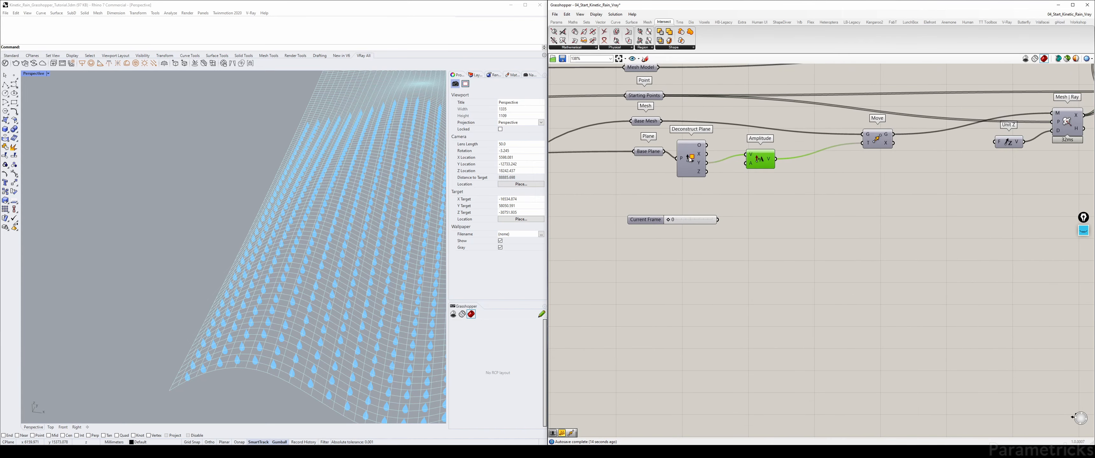
{"action": "left_click_drag", "start_coordinate": [692, 157], "coordinate": [712, 151]}
{"action": "right_click_drag", "start_coordinate": [932, 148], "coordinate": [776, 153]}
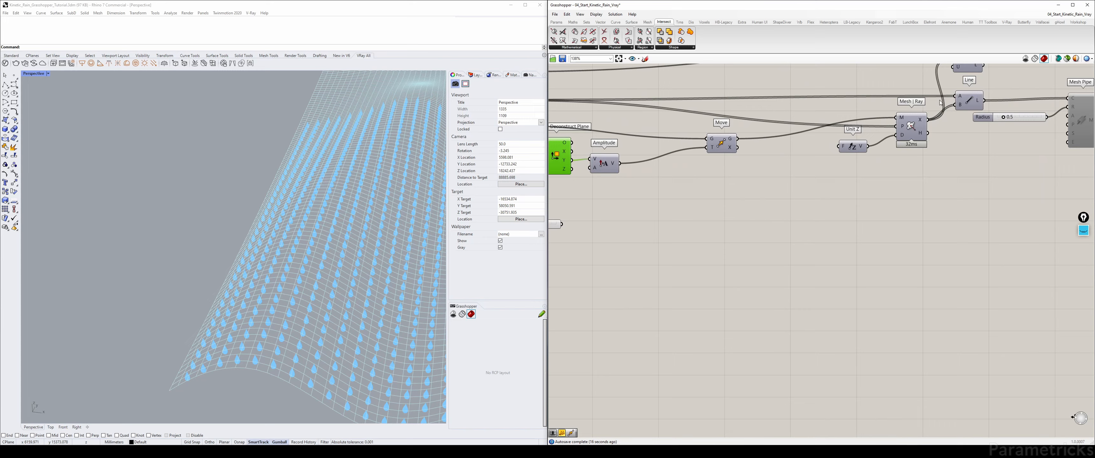
Display the Line preview to check the hanging wires in the viewport, and hide it again.
{"action": "left_click", "coordinate": [971, 103]}
{"action": "key", "text": "ctrl+q"}
{"action": "left_click", "coordinate": [887, 214]}
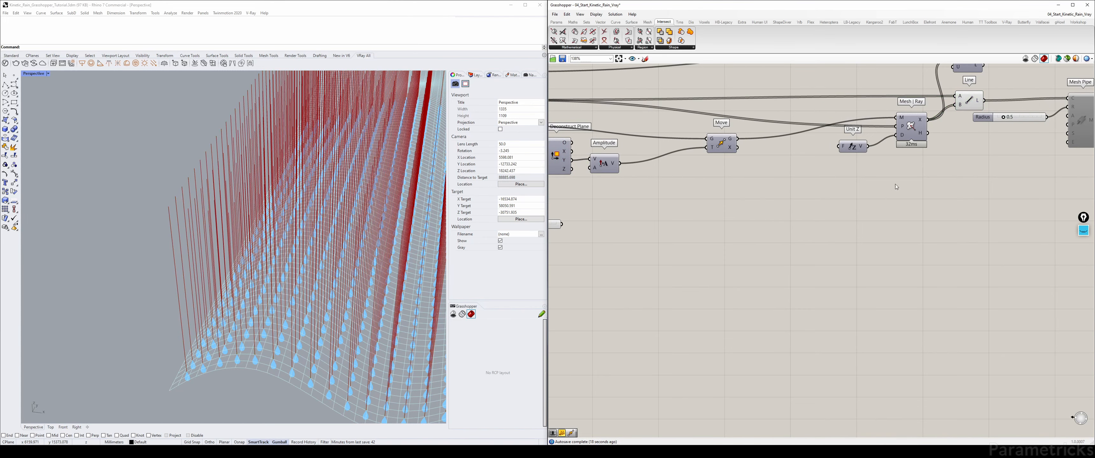
{"action": "left_click", "coordinate": [967, 104]}
{"action": "key", "text": "ctrl+q"}
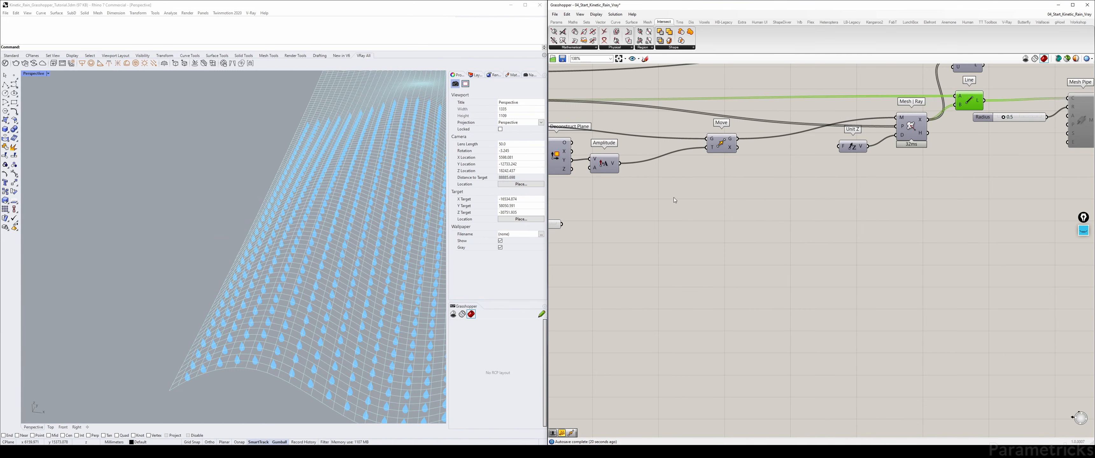
Drive Amplitude's A input with the Current Frame slider and set the slider to 3600.
{"action": "right_click_drag", "start_coordinate": [697, 197], "coordinate": [774, 185]}
{"action": "right_click_drag", "start_coordinate": [859, 117], "coordinate": [897, 142]}
{"action": "left_click", "coordinate": [725, 171]}
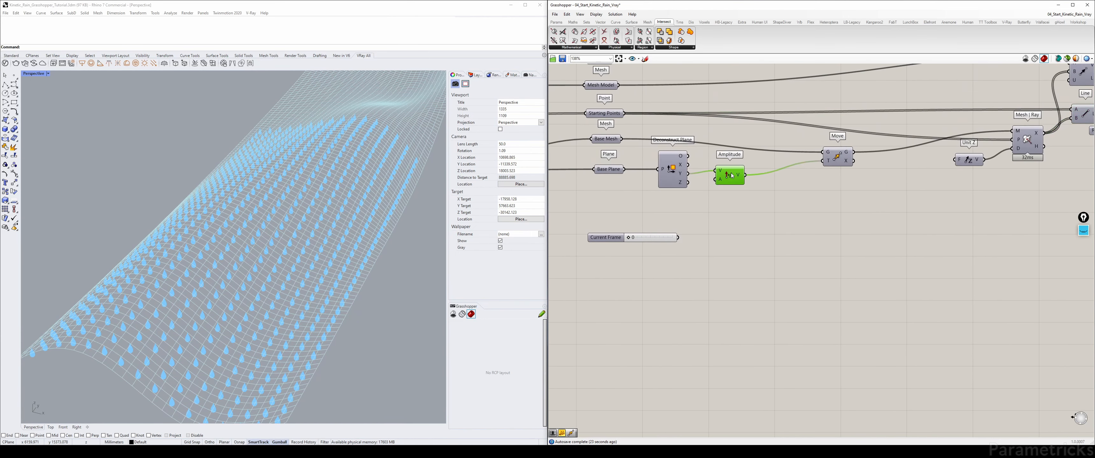
{"action": "scroll", "coordinate": [745, 183], "scroll_direction": "up", "scroll_amount": 3}
{"action": "left_click_drag", "start_coordinate": [744, 183], "coordinate": [748, 193]}
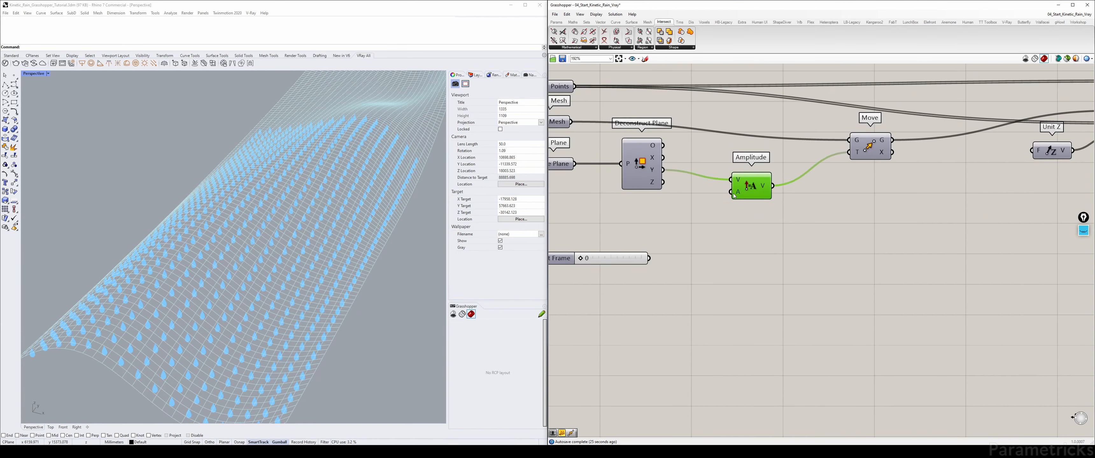
{"action": "right_click_drag", "start_coordinate": [659, 213], "coordinate": [758, 210]}
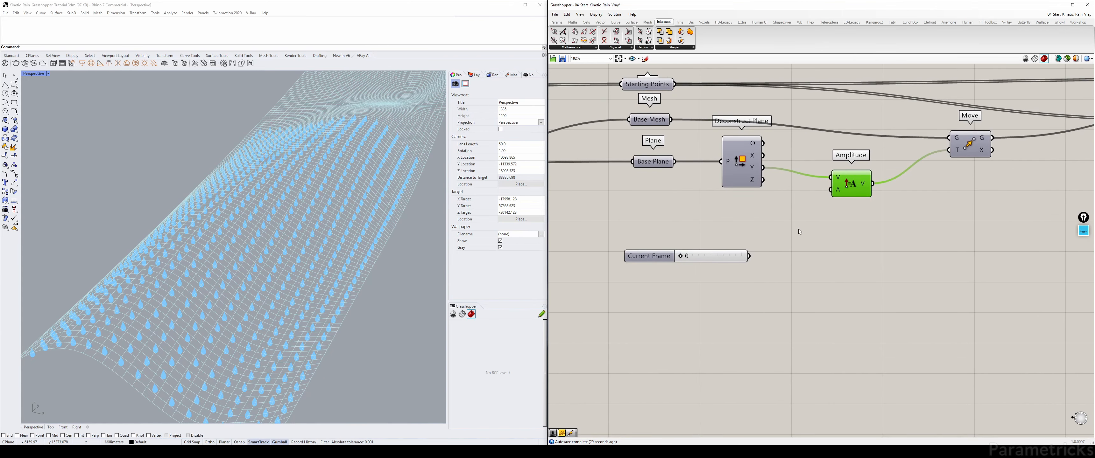
{"action": "right_click_drag", "start_coordinate": [798, 232], "coordinate": [743, 223]}
{"action": "left_click_drag", "start_coordinate": [695, 253], "coordinate": [828, 217]}
{"action": "left_click_drag", "start_coordinate": [696, 254], "coordinate": [775, 187]}
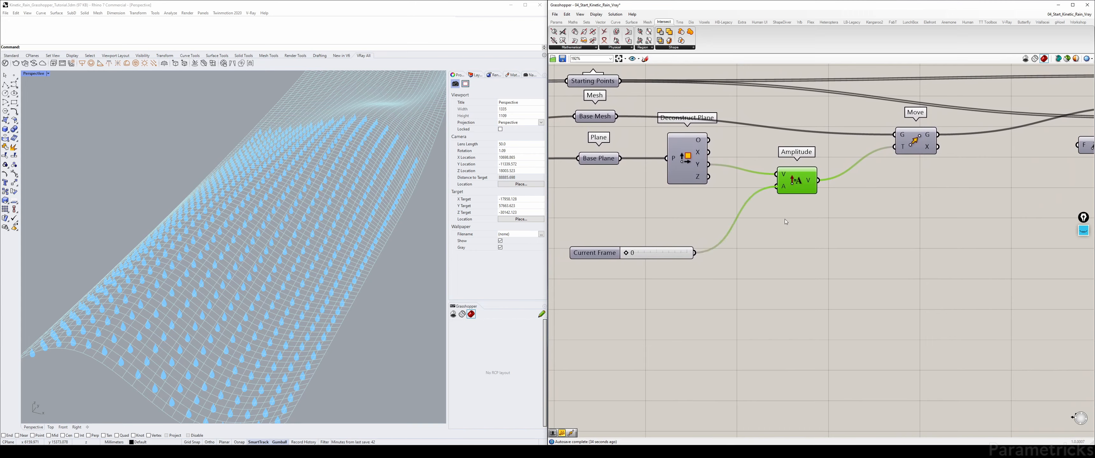
{"action": "left_click", "coordinate": [793, 214]}
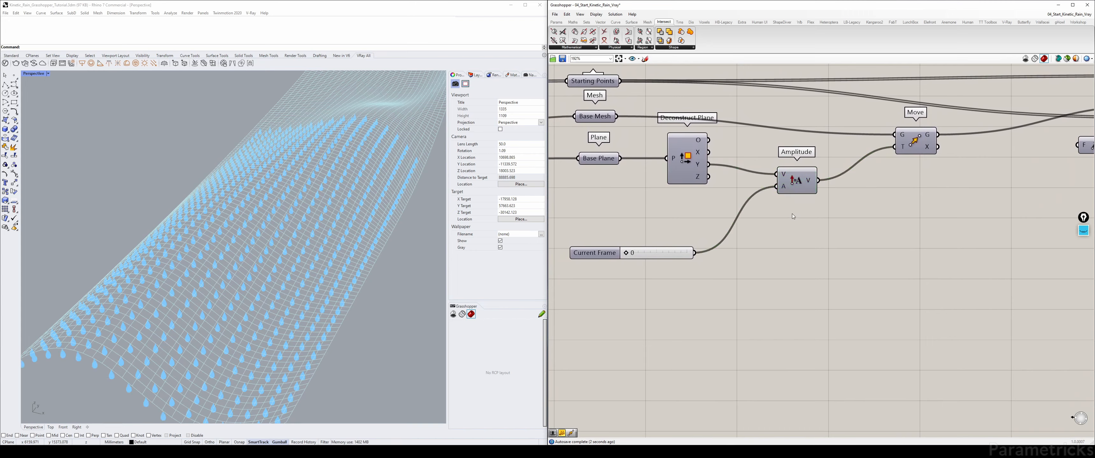
{"action": "left_click_drag", "start_coordinate": [638, 257], "coordinate": [710, 250]}
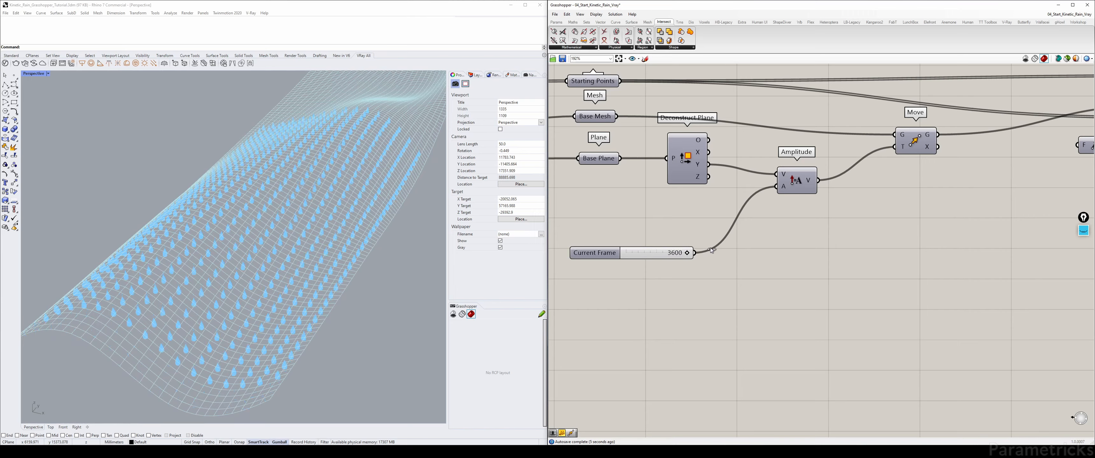
Switch Rhino to the Top view and examine how the drops are distributed over the mesh.
{"action": "right_click_drag", "start_coordinate": [321, 238], "coordinate": [351, 232]}
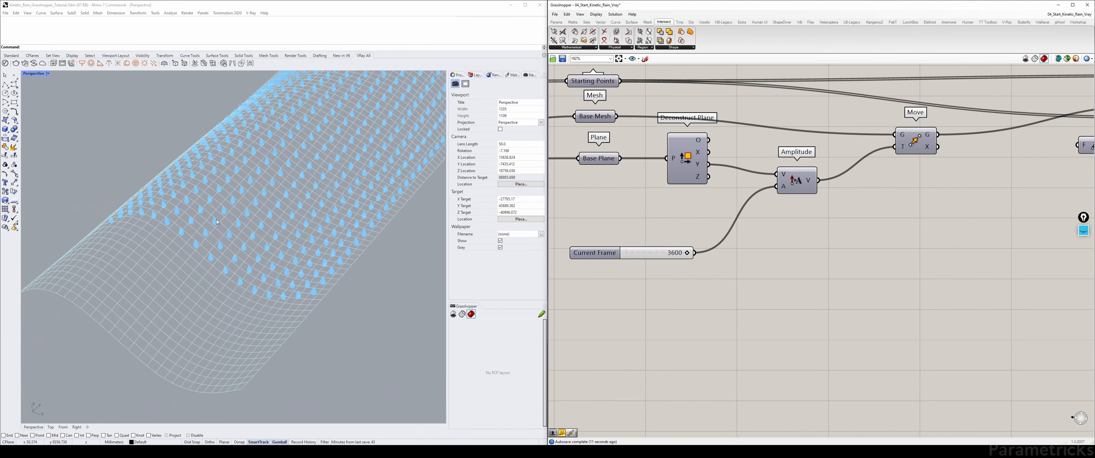
{"action": "double_click", "coordinate": [24, 74]}
{"action": "double_click", "coordinate": [24, 75]}
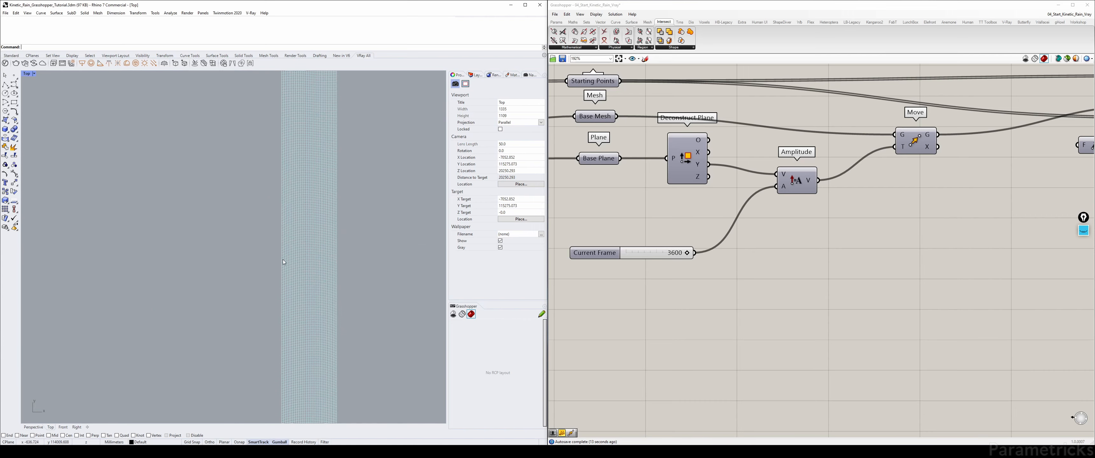
{"action": "scroll", "coordinate": [283, 259], "scroll_direction": "down", "scroll_amount": 3}
{"action": "scroll", "coordinate": [289, 328], "scroll_direction": "up", "scroll_amount": 16}
{"action": "right_click_drag", "start_coordinate": [282, 336], "coordinate": [287, 195]}
Try a lower Current Frame value while checking the drops' extent from above.
{"action": "double_click", "coordinate": [649, 257]}
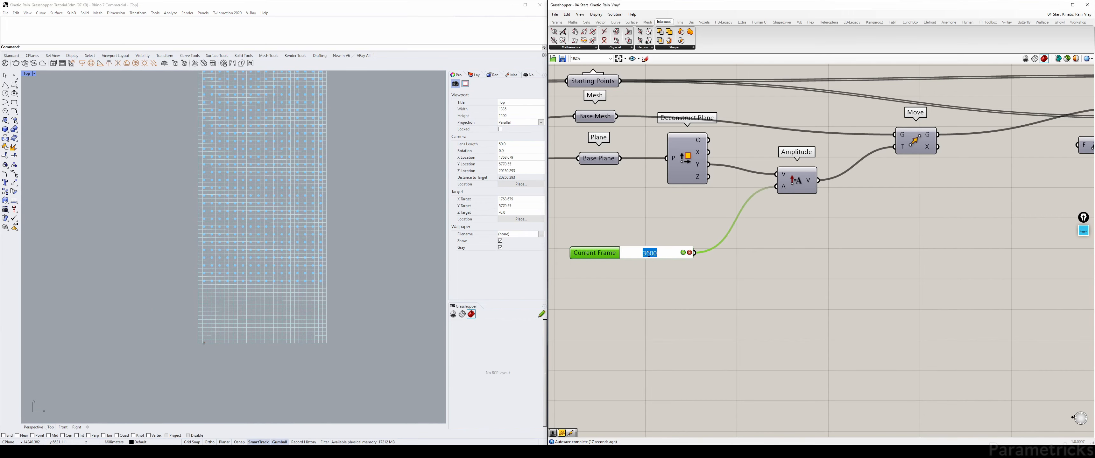
{"action": "type", "text": "1"}
{"action": "type", "text": "0"}
{"action": "right_click_drag", "start_coordinate": [256, 209], "coordinate": [271, 285]}
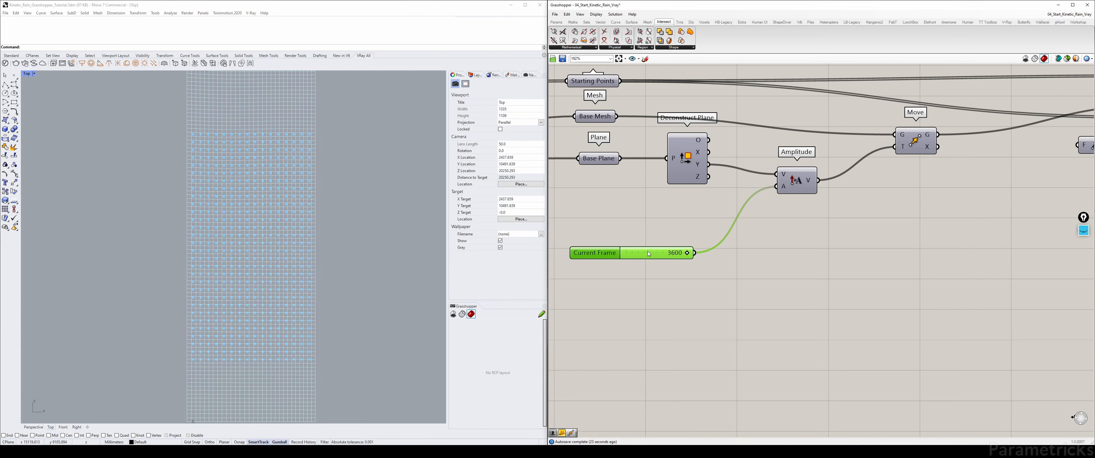
Annotate the Top view with an upward and a downward arrow beside the mesh to mark the movement directions.
{"action": "double_click", "coordinate": [668, 253]}
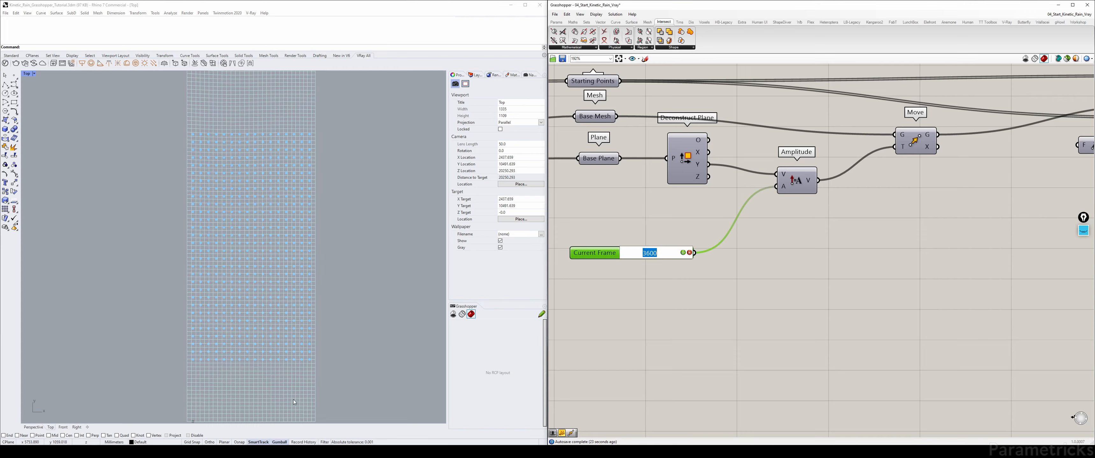
{"action": "left_click", "coordinate": [1084, 217]}
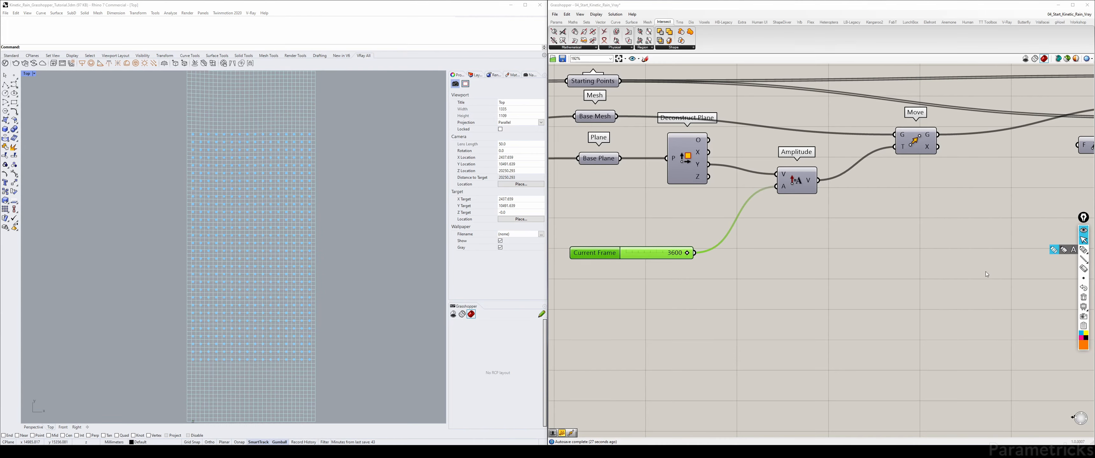
{"action": "left_click", "coordinate": [1083, 251]}
{"action": "mouse_move", "coordinate": [379, 321]}
{"action": "left_mouse_down"}
{"action": "mouse_move", "coordinate": [375, 365]}
{"action": "mouse_move", "coordinate": [380, 354]}
{"action": "left_mouse_up"}
{"action": "mouse_move", "coordinate": [373, 283]}
{"action": "left_mouse_down"}
{"action": "mouse_move", "coordinate": [377, 234]}
{"action": "mouse_move", "coordinate": [384, 248]}
{"action": "left_mouse_up"}
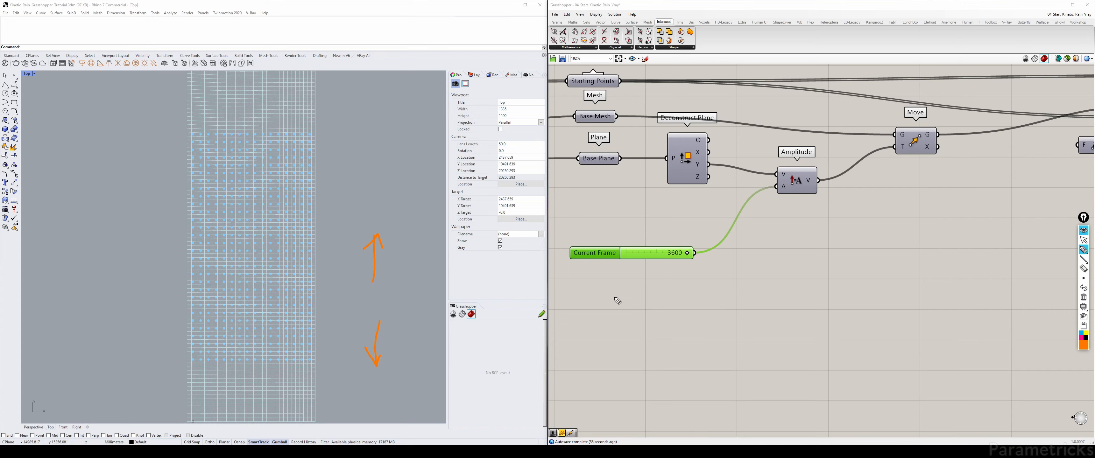
{"action": "left_click", "coordinate": [1083, 239]}
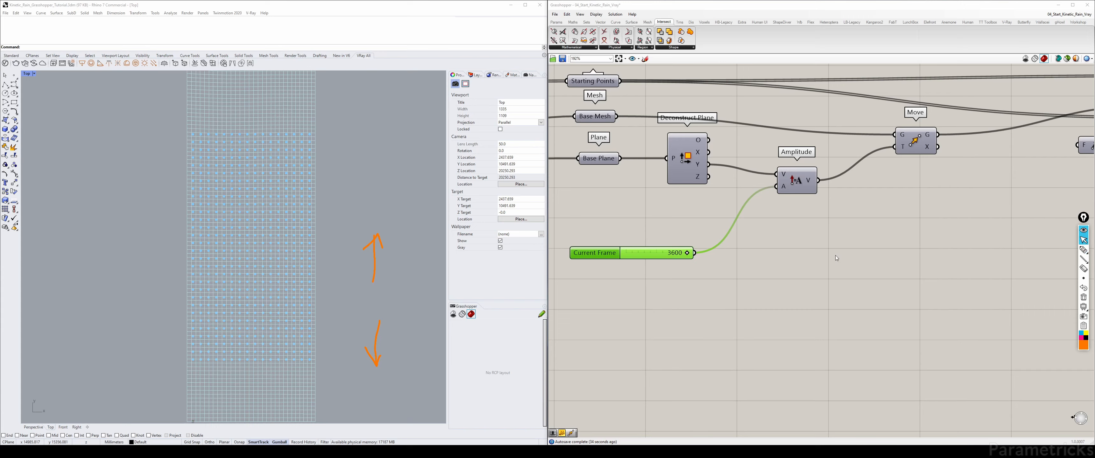
Set the Current Frame slider to 0.
{"action": "double_click", "coordinate": [651, 257]}
{"action": "type", "text": "0"}
{"action": "key", "text": "Return"}
Circle the upward arrow beside the mesh, clear all pen annotations and close the annotation tools.
{"action": "left_click", "coordinate": [1085, 250]}
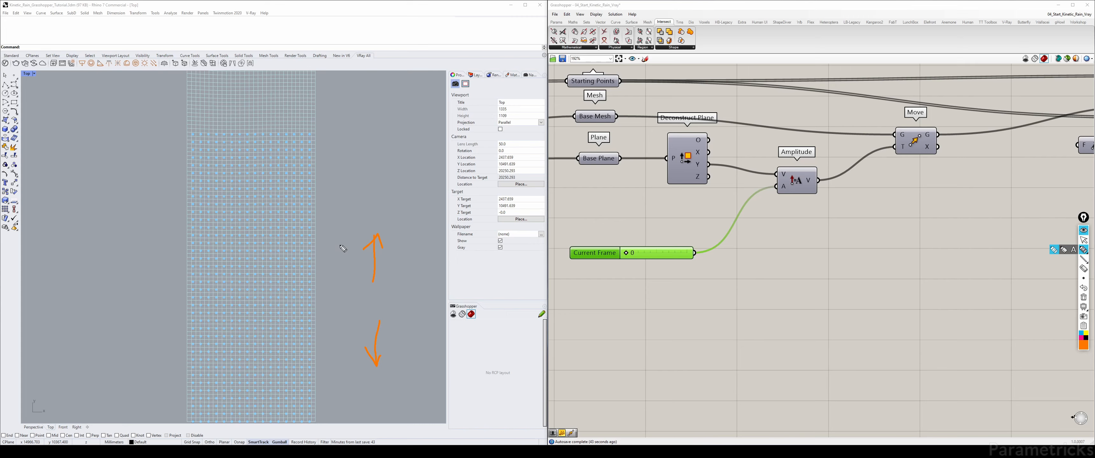
{"action": "mouse_move", "coordinate": [373, 218]}
{"action": "left_mouse_down"}
{"action": "mouse_move", "coordinate": [404, 244]}
{"action": "mouse_move", "coordinate": [376, 218]}
{"action": "left_mouse_up"}
{"action": "left_click", "coordinate": [1083, 240]}
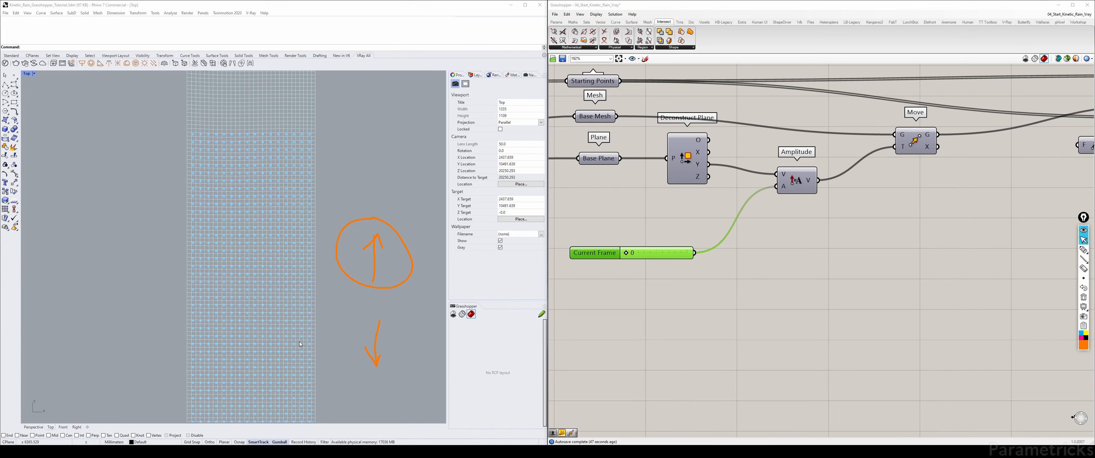
{"action": "mouse_move", "coordinate": [293, 331]}
{"action": "right_mouse_down"}
{"action": "mouse_move", "coordinate": [292, 306]}
{"action": "mouse_move", "coordinate": [289, 317]}
{"action": "right_mouse_up"}
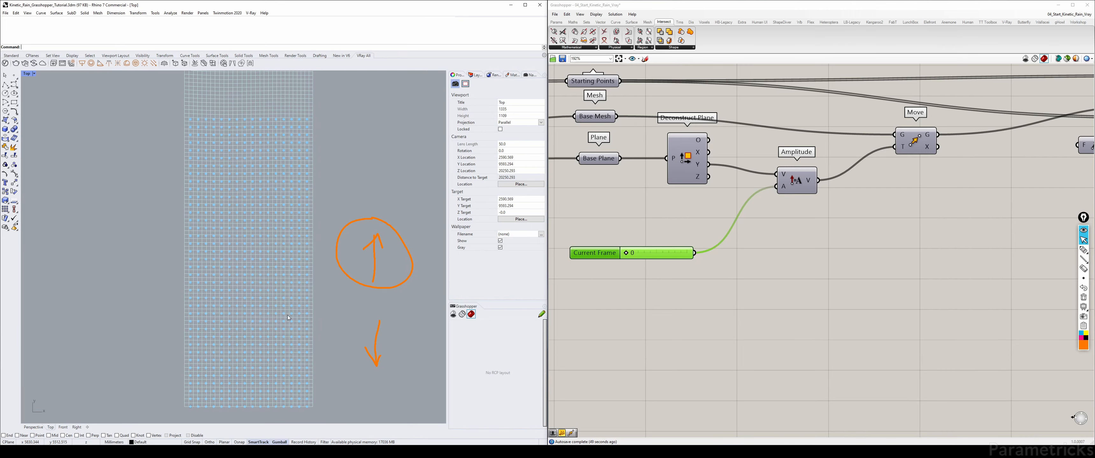
{"action": "left_click", "coordinate": [695, 254]}
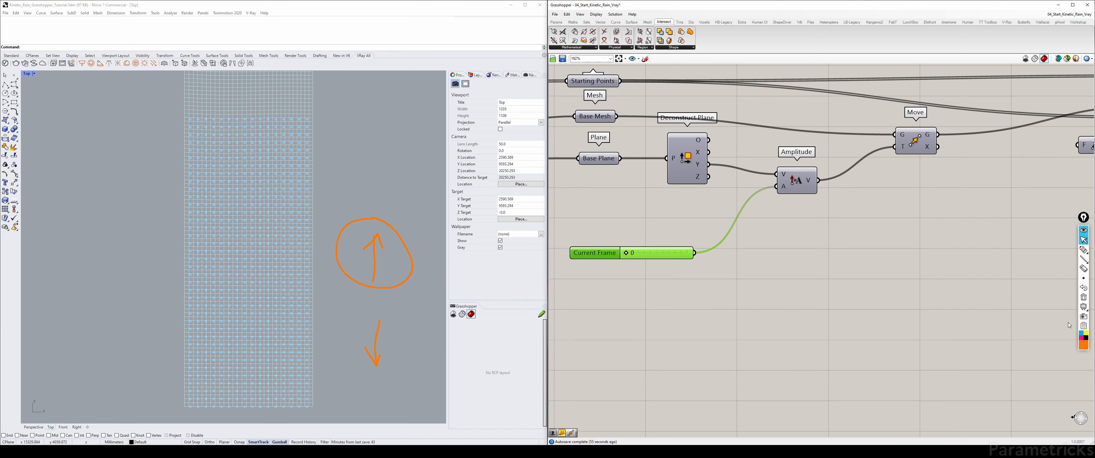
{"action": "left_click", "coordinate": [1084, 297]}
{"action": "left_click", "coordinate": [1084, 230]}
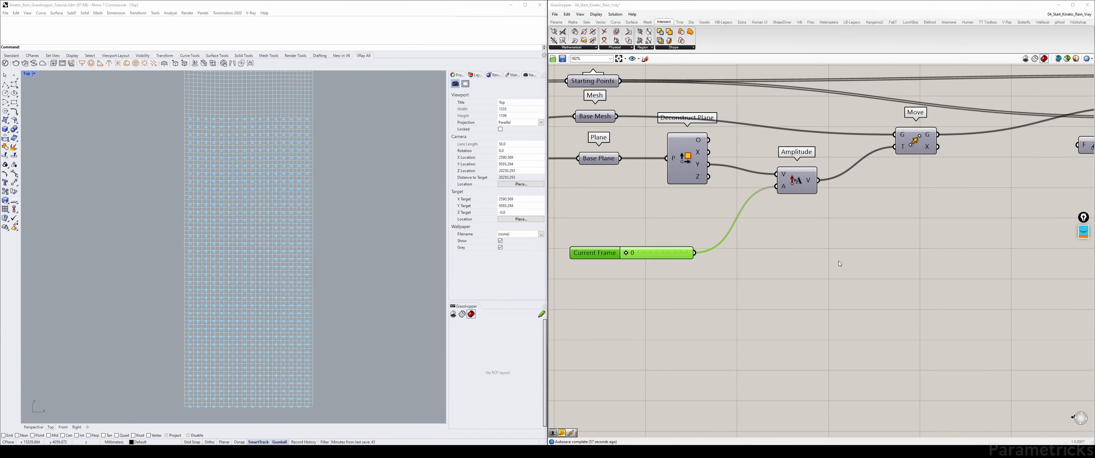
Deselect the Current Frame slider and switch Rhino from the Top view to the Perspective view.
{"action": "left_click", "coordinate": [839, 264]}
{"action": "right_click_drag", "start_coordinate": [720, 199], "coordinate": [749, 187]}
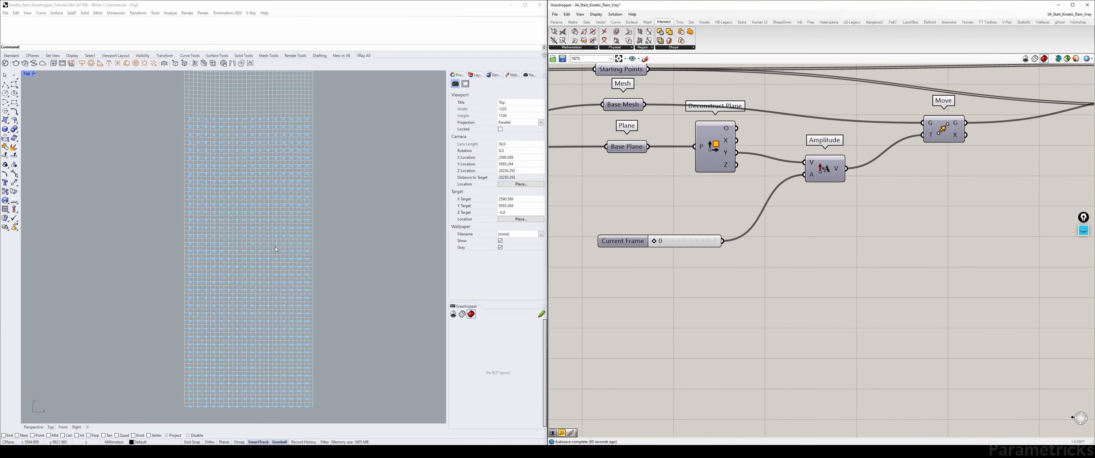
{"action": "double_click", "coordinate": [26, 74]}
{"action": "double_click", "coordinate": [246, 74]}
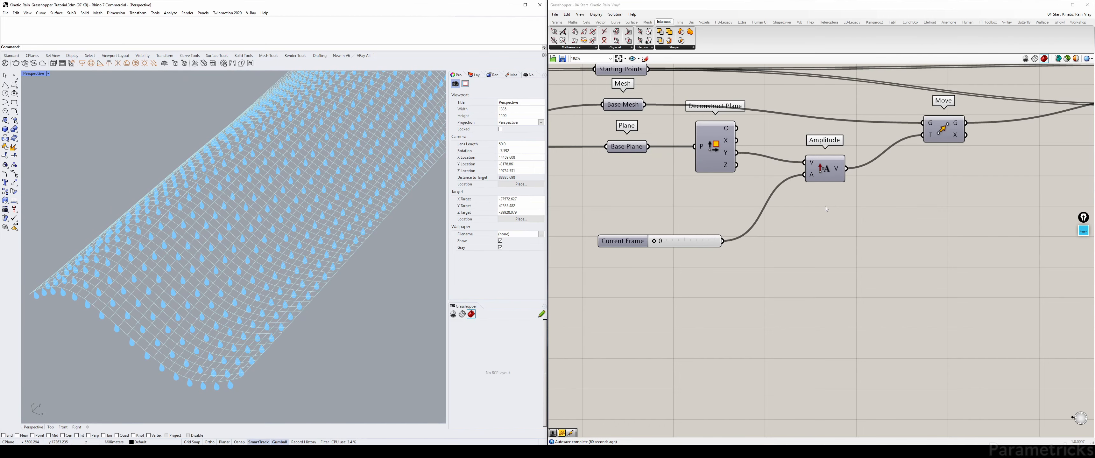
Show the Move component's mesh preview and set Use all Points? to False in the Grid Points group.
{"action": "right_click_drag", "start_coordinate": [826, 209], "coordinate": [728, 230]}
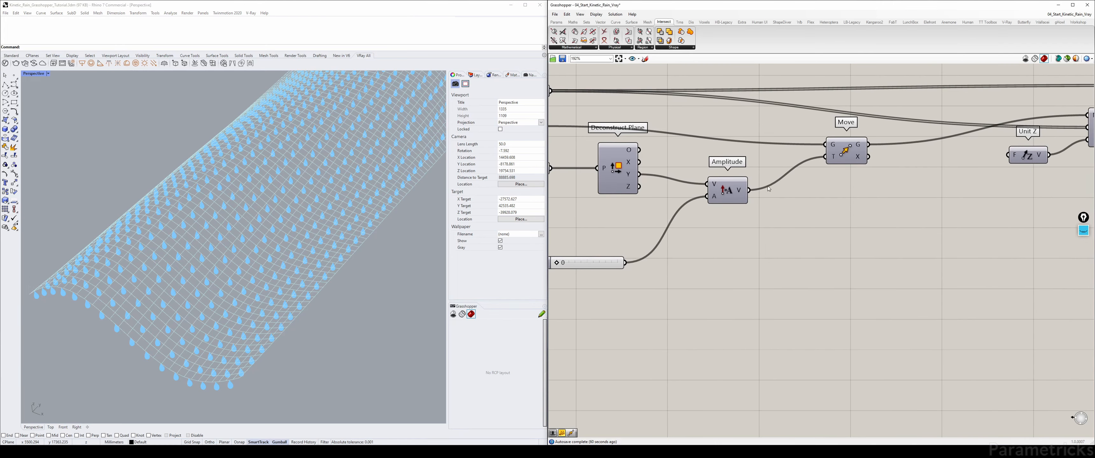
{"action": "left_click", "coordinate": [855, 156]}
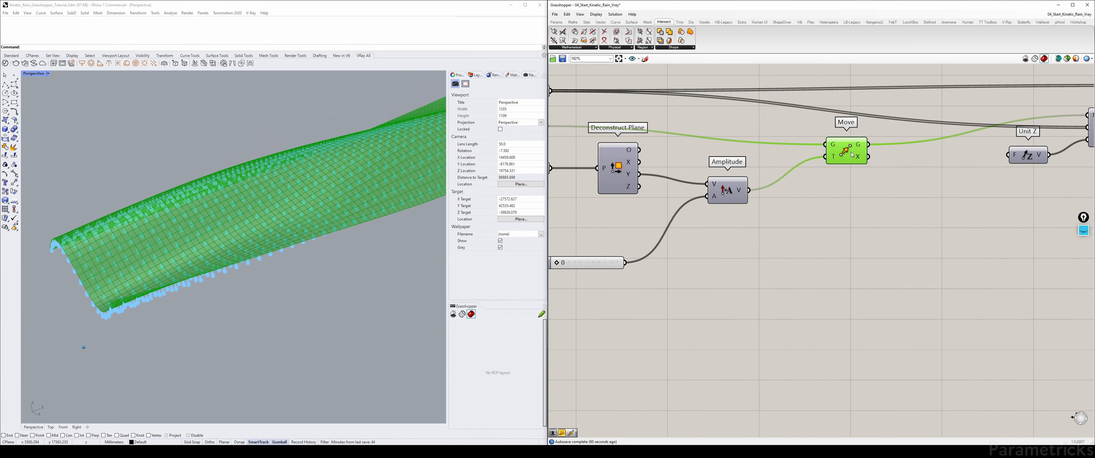
{"action": "scroll", "coordinate": [770, 179], "scroll_direction": "down", "scroll_amount": 8}
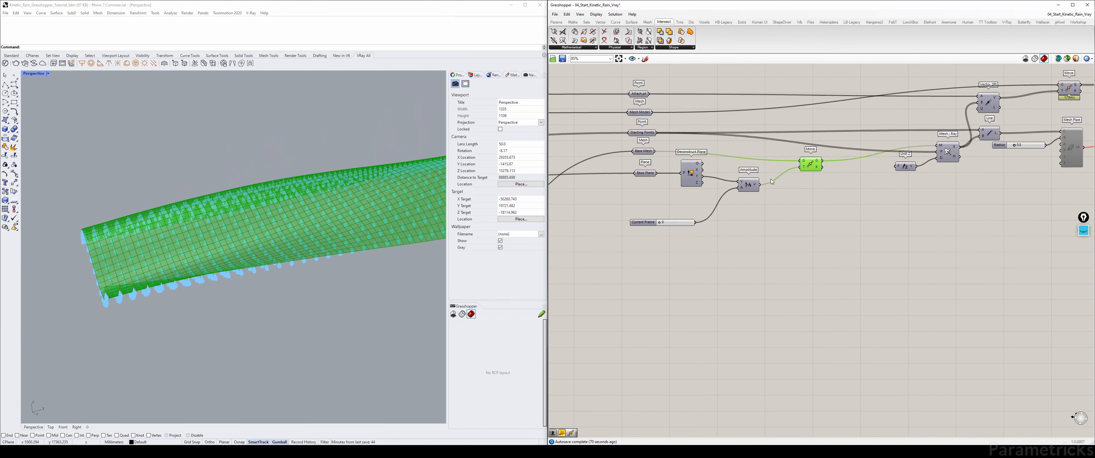
{"action": "right_click_drag", "start_coordinate": [707, 178], "coordinate": [925, 135]}
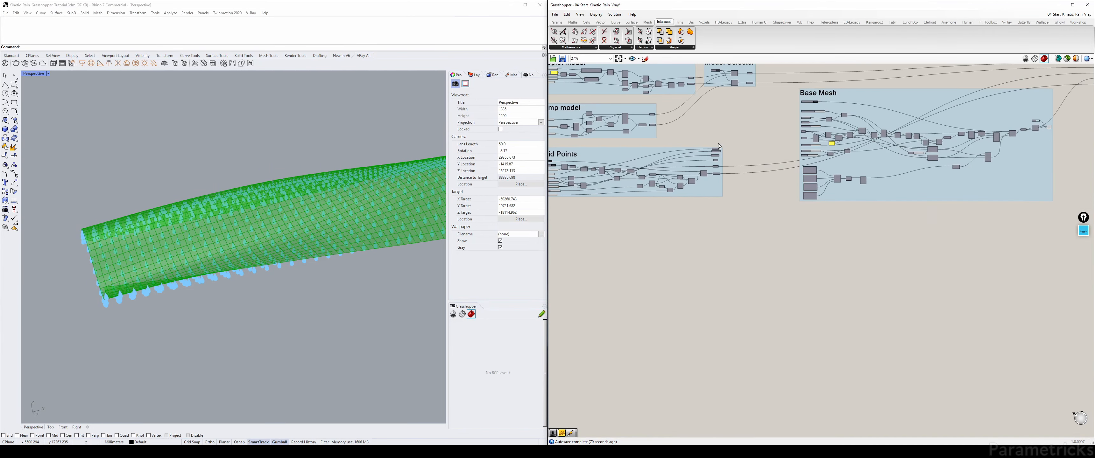
{"action": "right_click_drag", "start_coordinate": [628, 146], "coordinate": [831, 140]}
{"action": "scroll", "coordinate": [741, 129], "scroll_direction": "up", "scroll_amount": 4}
{"action": "right_click_drag", "start_coordinate": [741, 129], "coordinate": [652, 203]}
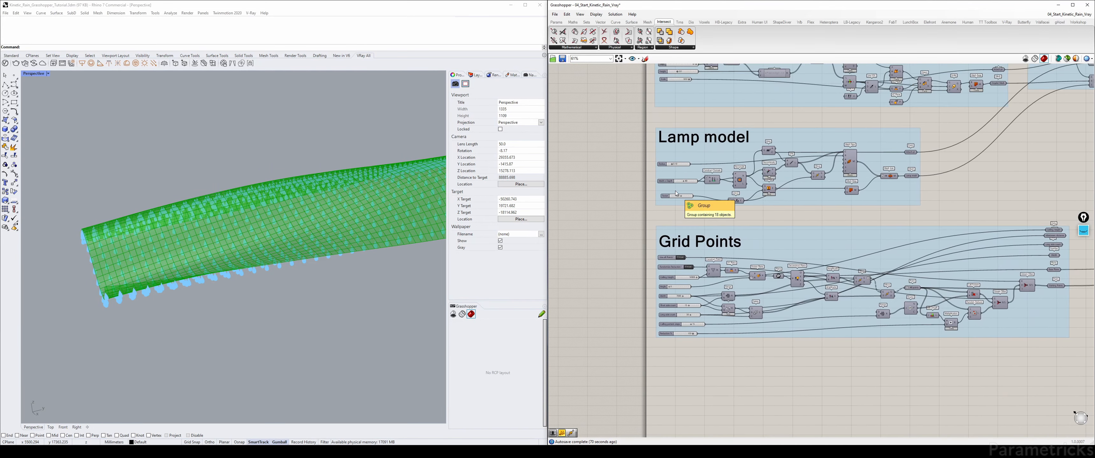
{"action": "scroll", "coordinate": [667, 250], "scroll_direction": "up", "scroll_amount": 3}
{"action": "scroll", "coordinate": [668, 251], "scroll_direction": "up", "scroll_amount": 3}
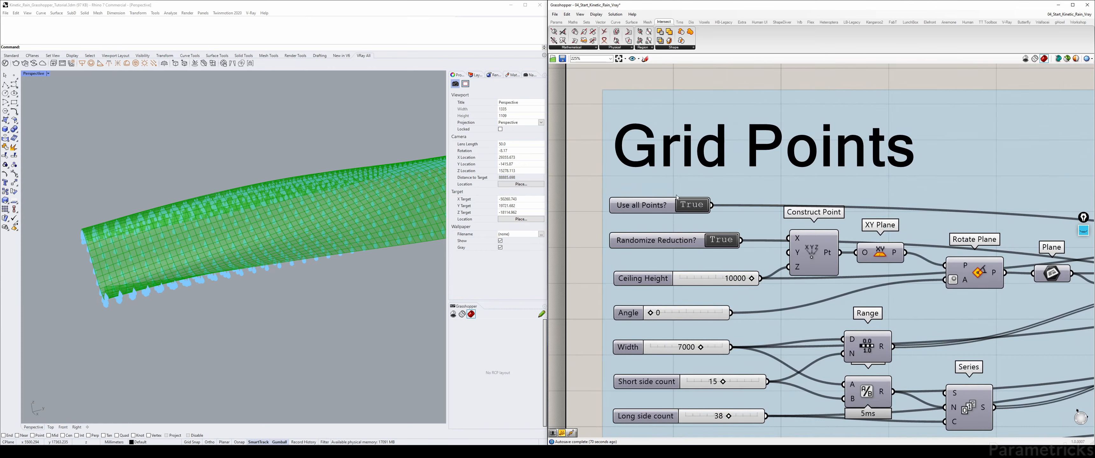
{"action": "left_click", "coordinate": [689, 204]}
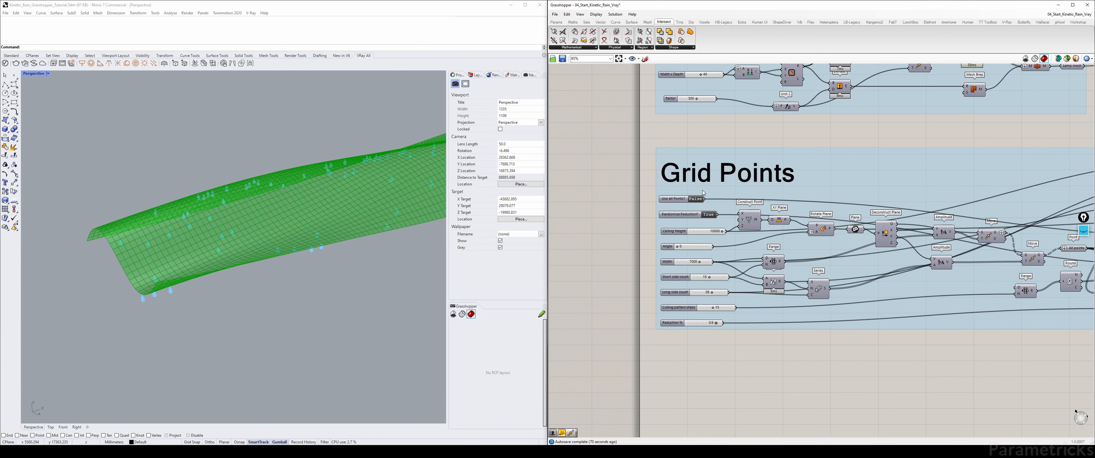
Hide the Move component's preview and raise Current Frame to 3600 to watch the drops move.
{"action": "scroll", "coordinate": [964, 168], "scroll_direction": "down", "scroll_amount": 5}
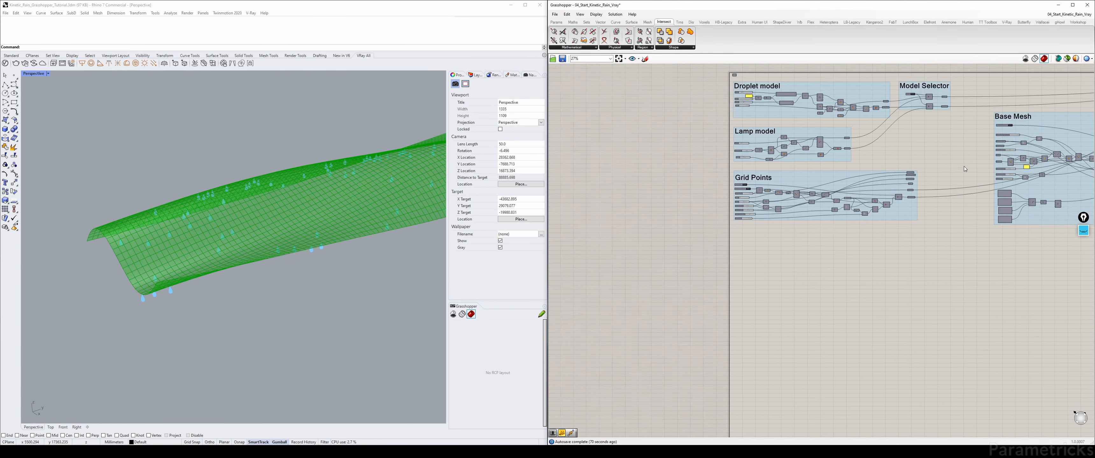
{"action": "right_click_drag", "start_coordinate": [964, 169], "coordinate": [549, 195]}
{"action": "scroll", "coordinate": [875, 165], "scroll_direction": "up", "scroll_amount": 6}
{"action": "right_click_drag", "start_coordinate": [875, 165], "coordinate": [699, 278]}
{"action": "left_click", "coordinate": [701, 272]}
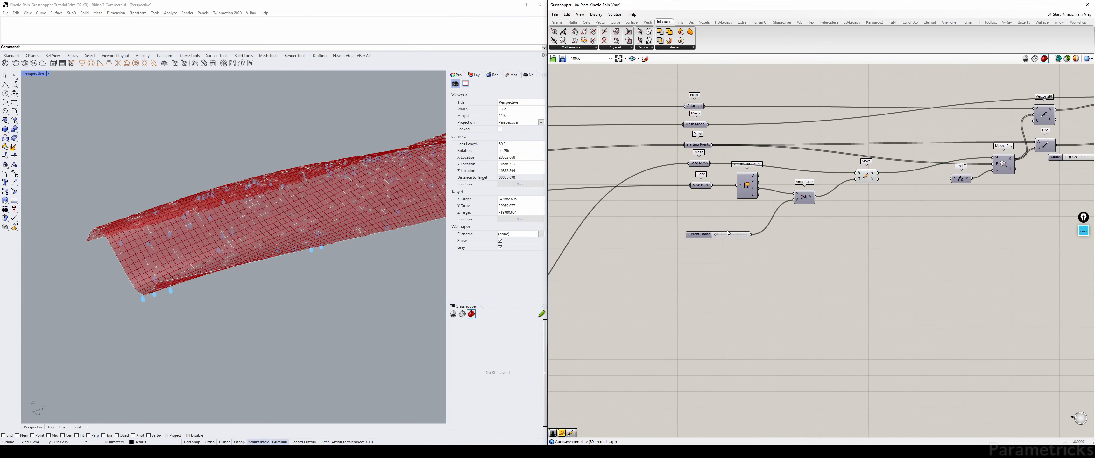
{"action": "left_click", "coordinate": [866, 176]}
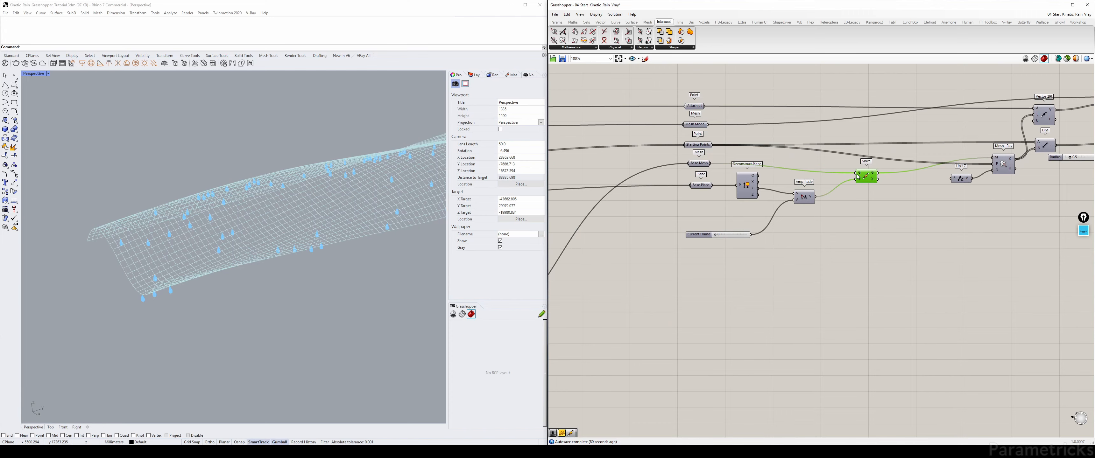
{"action": "left_click_drag", "start_coordinate": [716, 235], "coordinate": [757, 232]}
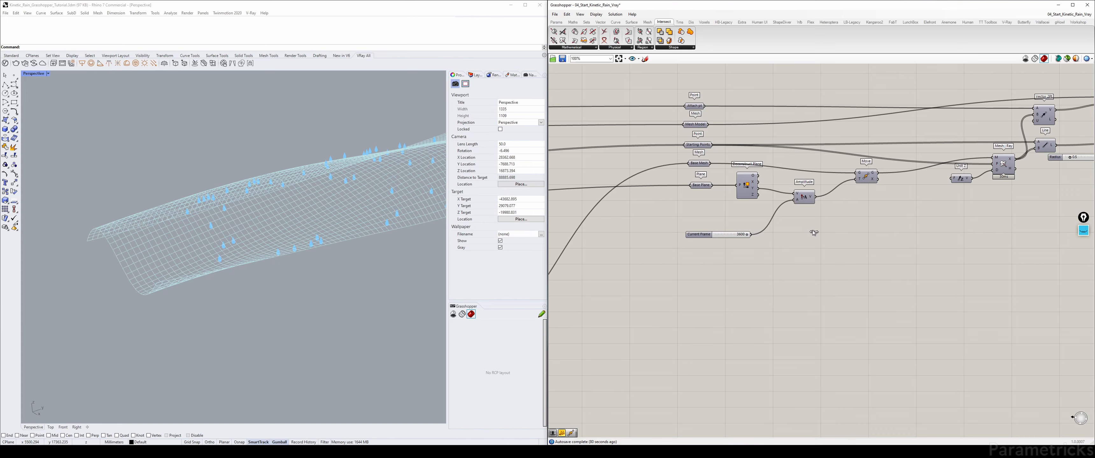
Turn on the previews of the Base Mesh parameter and the Move component.
{"action": "left_click", "coordinate": [699, 164]}
{"action": "key", "text": "ctrl+q"}
{"action": "left_click", "coordinate": [769, 208]}
{"action": "right_click_drag", "start_coordinate": [770, 208], "coordinate": [671, 228]}
{"action": "left_click", "coordinate": [766, 197]}
{"action": "key", "text": "ctrl+q"}
{"action": "left_click", "coordinate": [750, 252]}
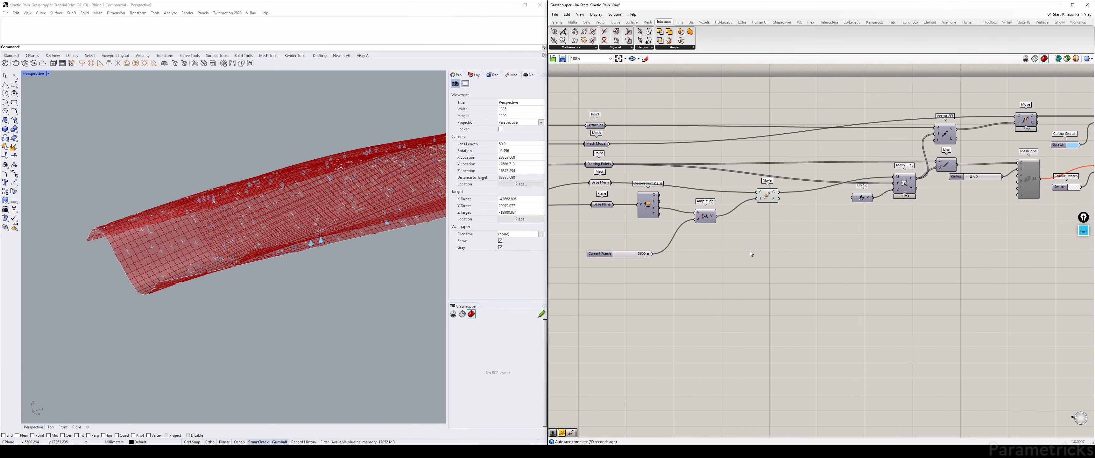
Lower the Current Frame value and hide the Base Mesh preview to isolate the moved mesh.
{"action": "left_click_drag", "start_coordinate": [647, 254], "coordinate": [625, 255]}
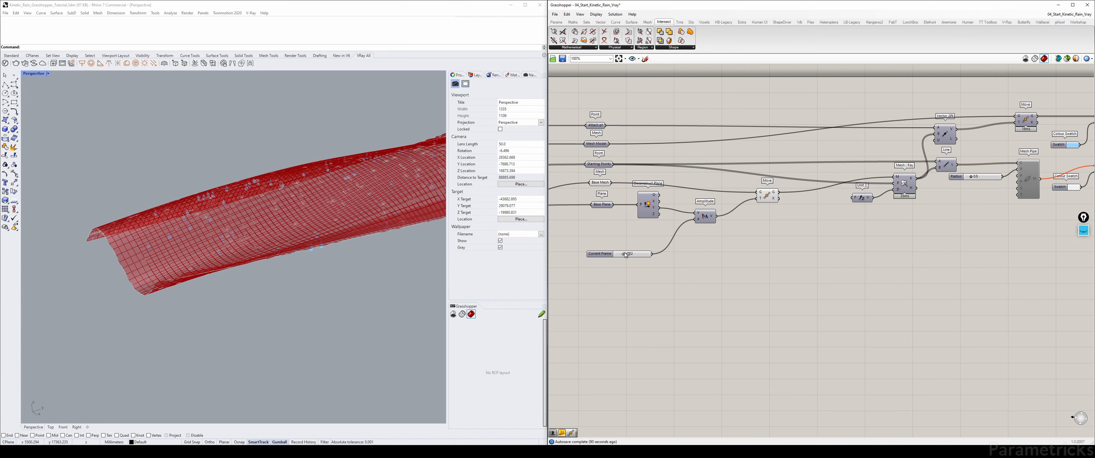
{"action": "left_click", "coordinate": [604, 183]}
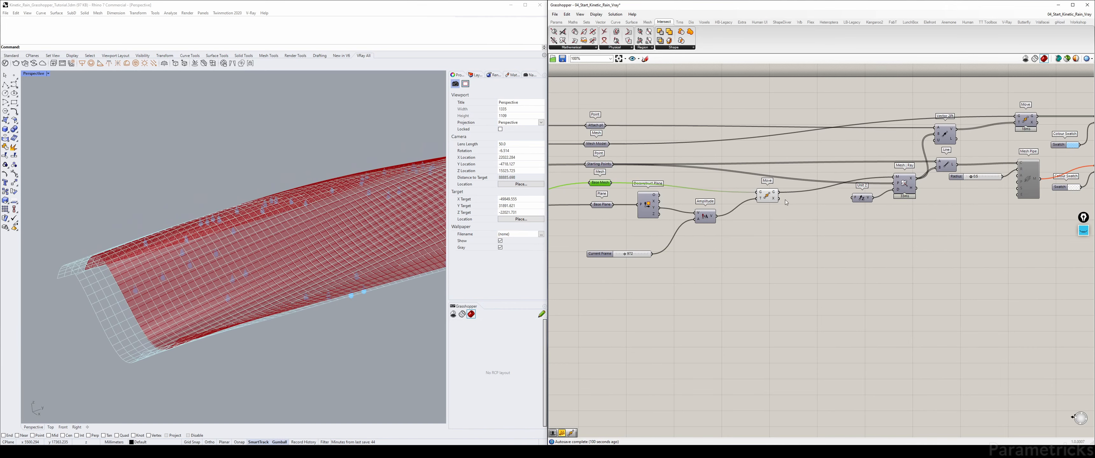
{"action": "left_click", "coordinate": [767, 197]}
Check the last preview component in the Base Mesh group and return the Current Frame slider to 0.
{"action": "right_click_drag", "start_coordinate": [859, 223], "coordinate": [965, 183]}
{"action": "scroll", "coordinate": [964, 184], "scroll_direction": "down", "scroll_amount": 4}
{"action": "scroll", "coordinate": [731, 243], "scroll_direction": "up", "scroll_amount": 3}
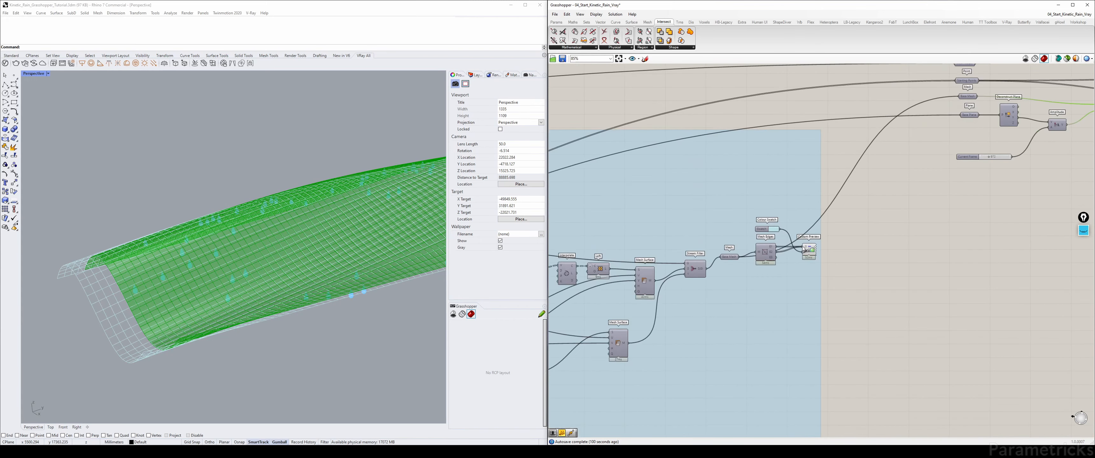
{"action": "left_click", "coordinate": [809, 251]}
{"action": "left_click", "coordinate": [904, 227]}
{"action": "right_click_drag", "start_coordinate": [903, 226], "coordinate": [633, 249]}
{"action": "scroll", "coordinate": [633, 249], "scroll_direction": "up", "scroll_amount": 2}
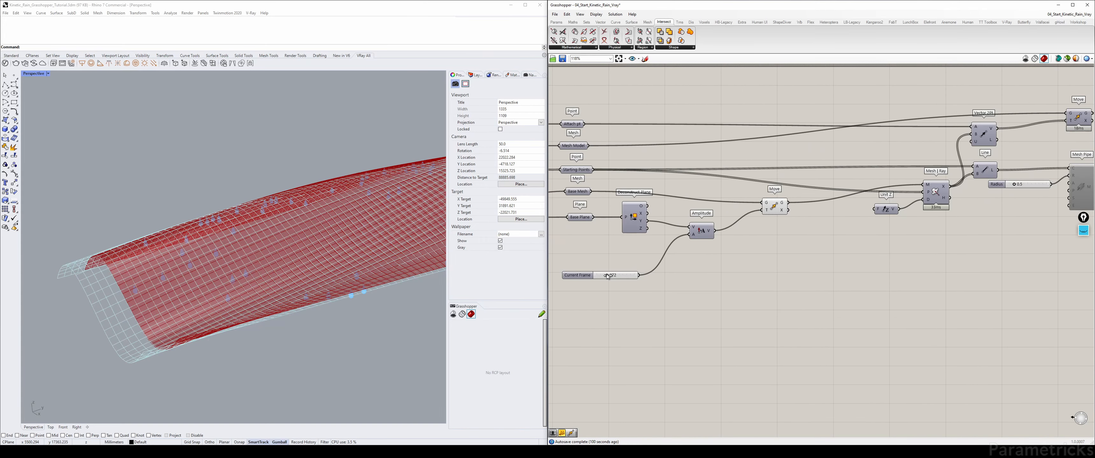
{"action": "mouse_move", "coordinate": [607, 275]}
{"action": "left_mouse_down"}
{"action": "mouse_move", "coordinate": [623, 275]}
{"action": "mouse_move", "coordinate": [594, 276]}
{"action": "left_mouse_up"}
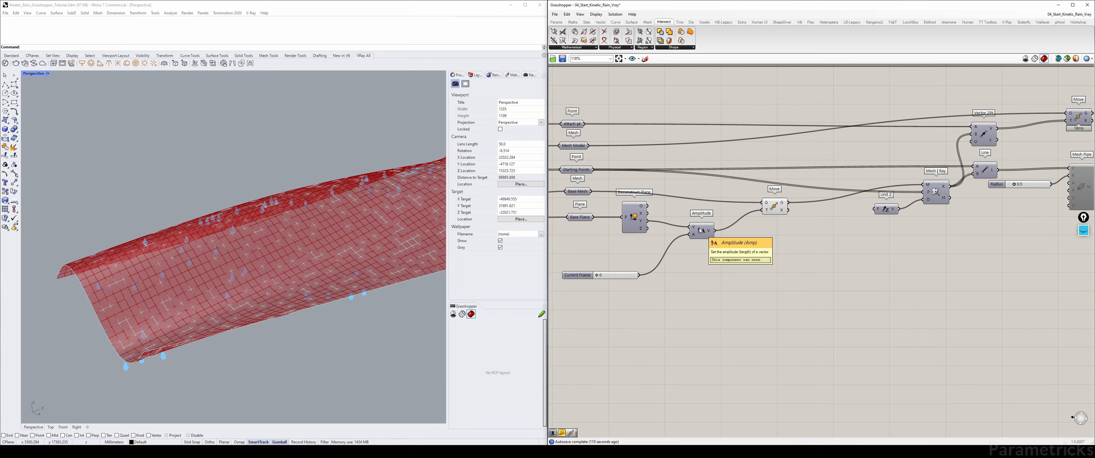
Shift the Move component aside and add the expression -x to Amplitude's V output to reverse the vector.
{"action": "left_click_drag", "start_coordinate": [770, 210], "coordinate": [801, 202]}
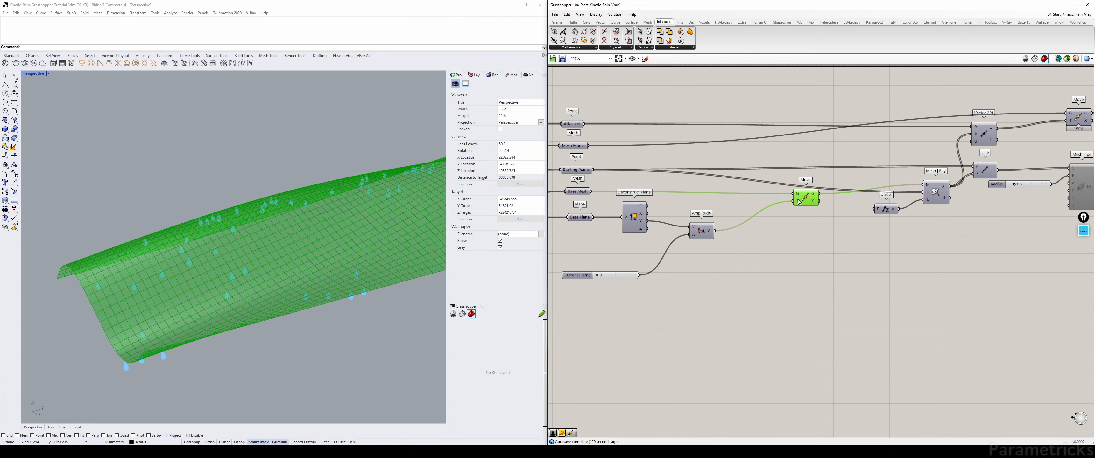
{"action": "right_click", "coordinate": [709, 234]}
{"action": "mouse_move", "coordinate": [741, 290]}
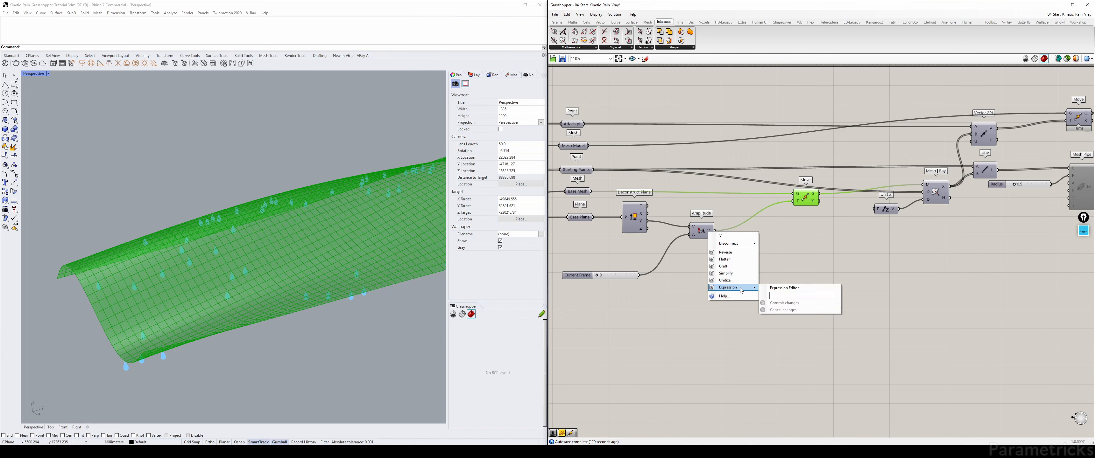
{"action": "left_click", "coordinate": [792, 297]}
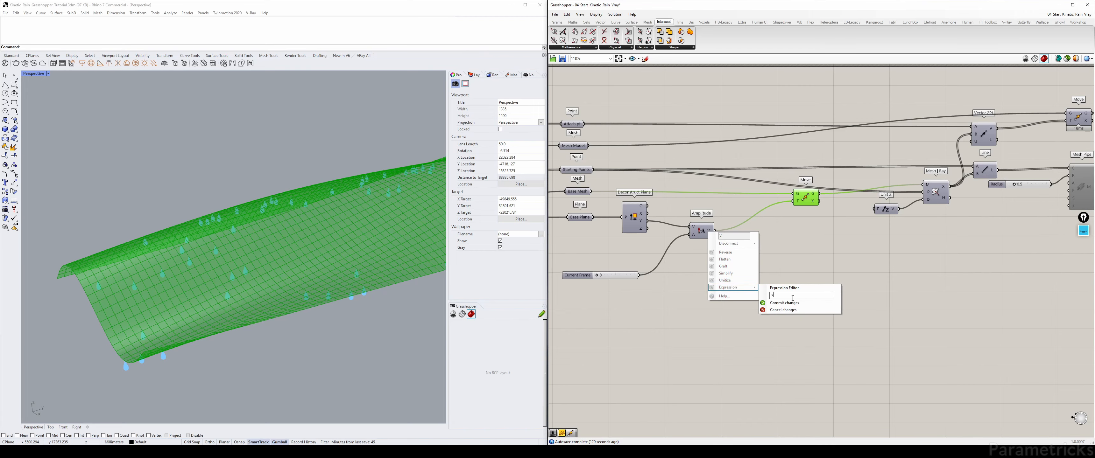
{"action": "left_click", "coordinate": [784, 303]}
{"action": "right_click_drag", "start_coordinate": [636, 275], "coordinate": [711, 244]}
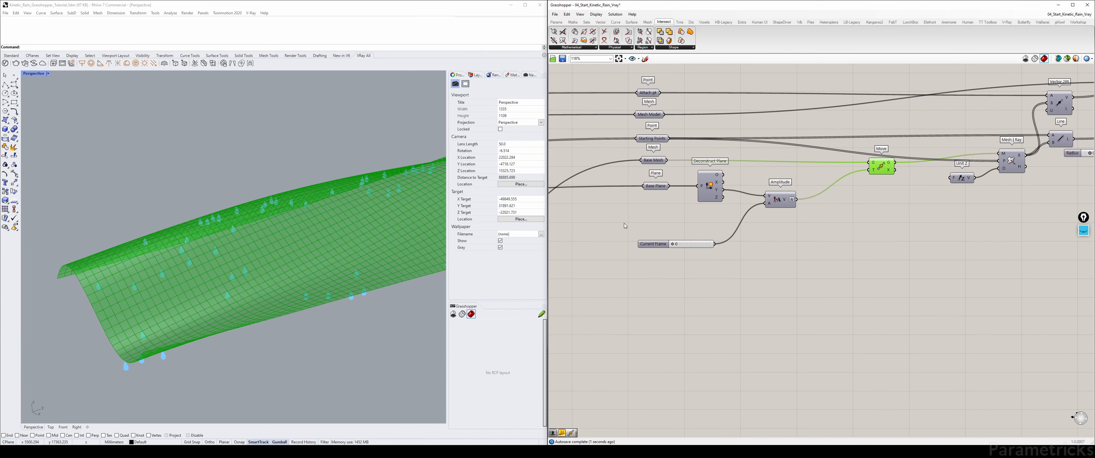
Deselect the Move component and nudge the Deconstruct Plane component slightly down in the layout.
{"action": "left_click_drag", "start_coordinate": [624, 226], "coordinate": [728, 248]}
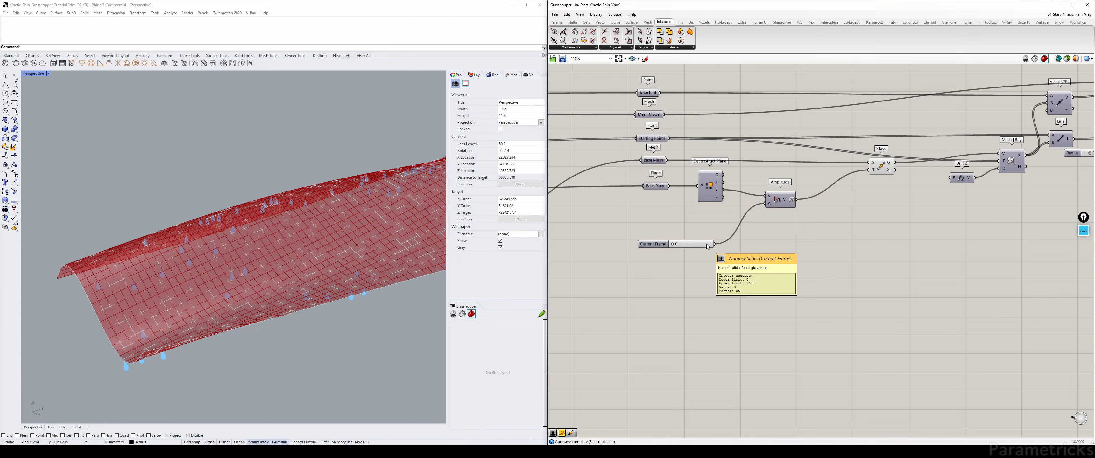
{"action": "right_click_drag", "start_coordinate": [741, 202], "coordinate": [771, 212]}
{"action": "left_click_drag", "start_coordinate": [738, 198], "coordinate": [737, 207]}
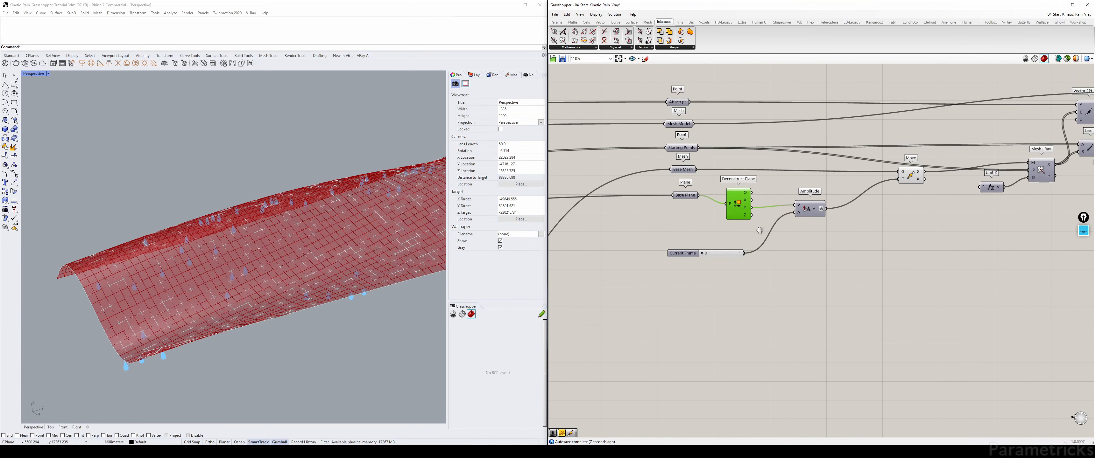
{"action": "right_click_drag", "start_coordinate": [822, 215], "coordinate": [715, 221]}
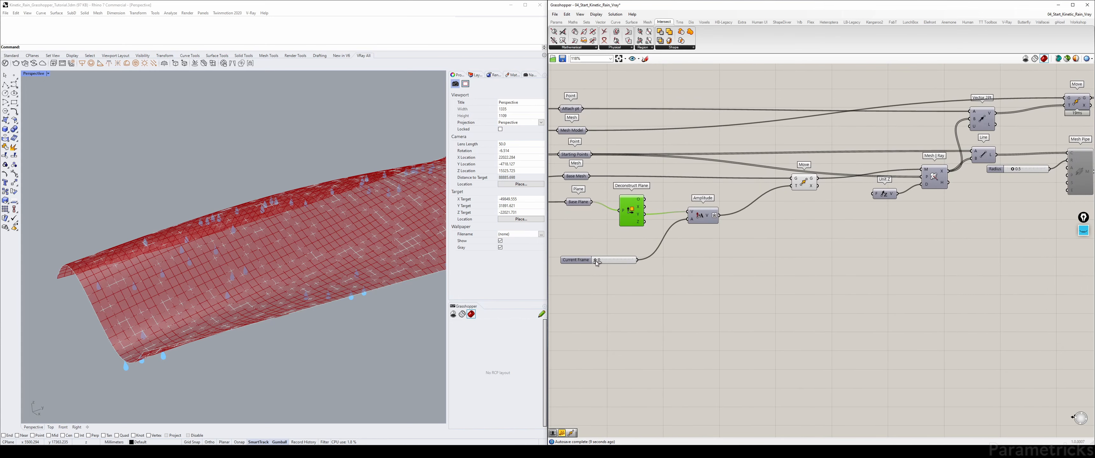
Raise the Current Frame slider to 3600 and hide the Custom Preview of the original Base Mesh edges.
{"action": "left_click_drag", "start_coordinate": [597, 263], "coordinate": [675, 254]}
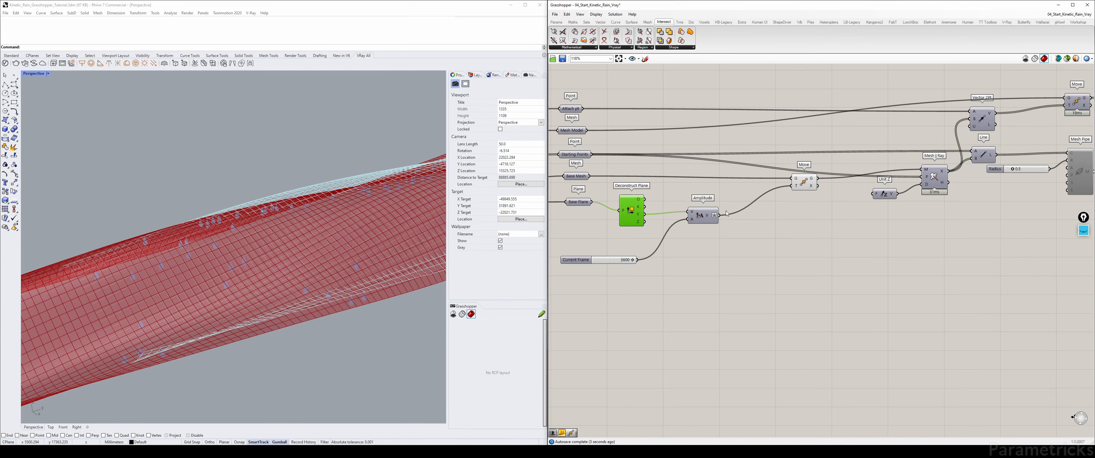
{"action": "right_click_drag", "start_coordinate": [595, 232], "coordinate": [870, 198]}
{"action": "scroll", "coordinate": [738, 201], "scroll_direction": "down", "scroll_amount": 1}
{"action": "left_click", "coordinate": [643, 335]}
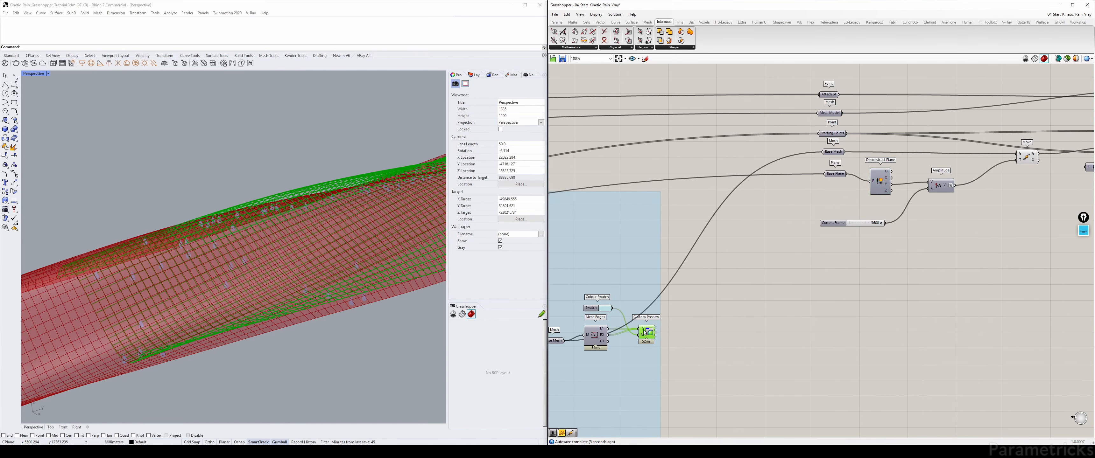
{"action": "left_click", "coordinate": [594, 309], "text": "shift"}
{"action": "left_click", "coordinate": [667, 307]}
{"action": "left_click", "coordinate": [646, 333]}
{"action": "key", "text": "ctrl+q"}
{"action": "left_click", "coordinate": [756, 286]}
Hide the Move component's preview and sweep the Current Frame slider down and back up to 3600.
{"action": "right_click_drag", "start_coordinate": [917, 209], "coordinate": [715, 234]}
{"action": "left_click", "coordinate": [824, 183]}
{"action": "key", "text": "ctrl+q"}
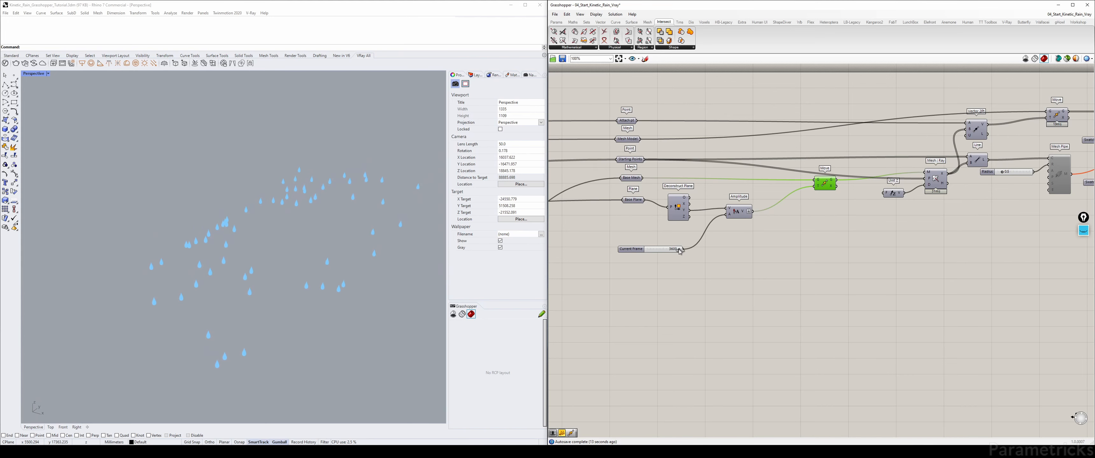
{"action": "left_click_drag", "start_coordinate": [678, 252], "coordinate": [629, 253]}
{"action": "right_click_drag", "start_coordinate": [914, 239], "coordinate": [871, 225]}
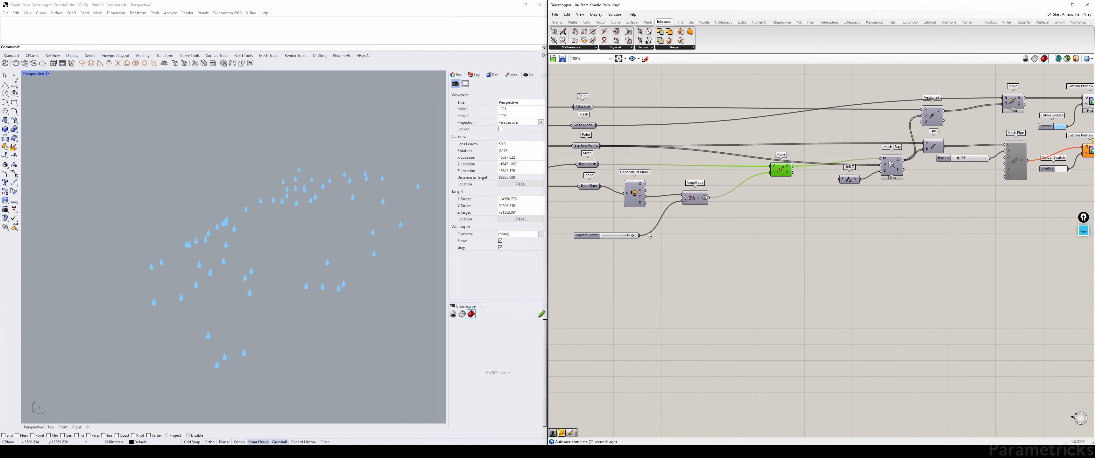
{"action": "scroll", "coordinate": [625, 240], "scroll_direction": "up", "scroll_amount": 2}
{"action": "left_click_drag", "start_coordinate": [636, 239], "coordinate": [683, 231]}
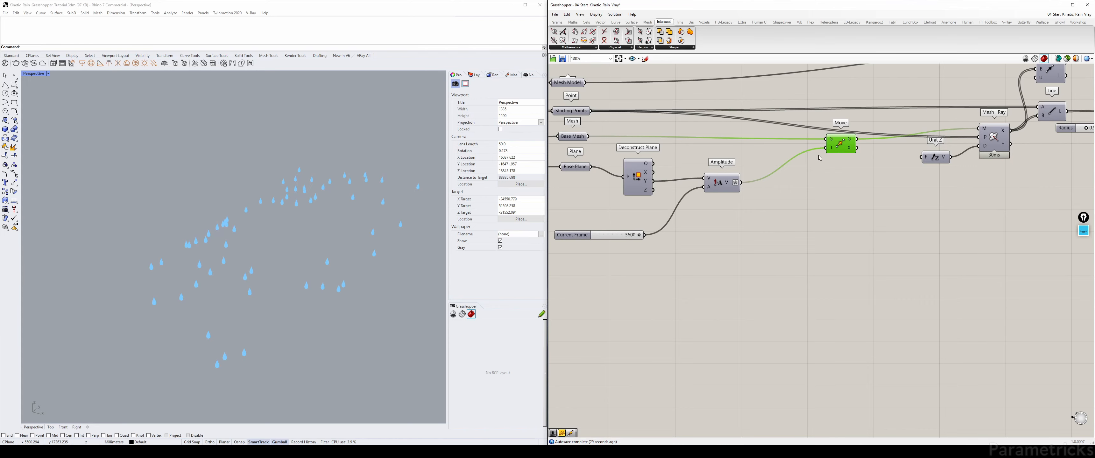
{"action": "double_click", "coordinate": [845, 179]}
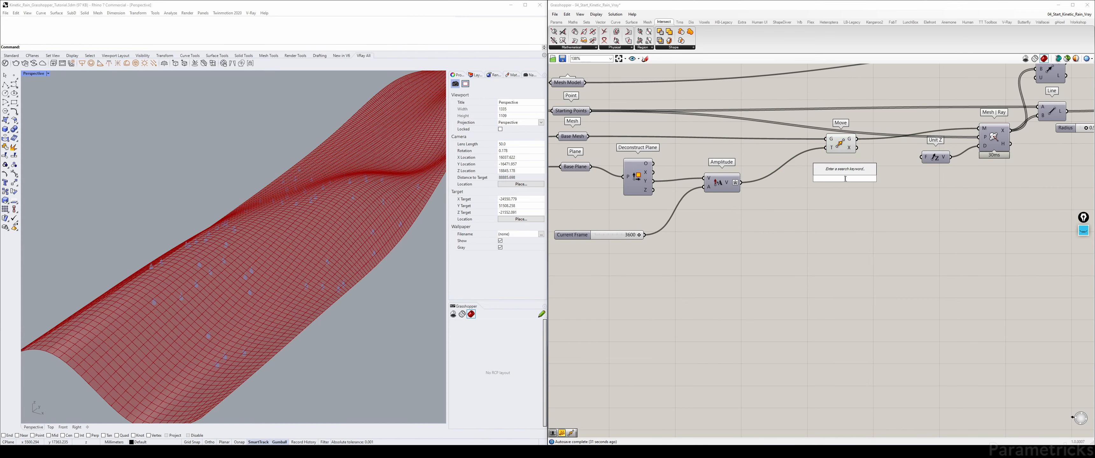
{"action": "right_click_drag", "start_coordinate": [711, 238], "coordinate": [896, 183]}
{"action": "scroll", "coordinate": [837, 185], "scroll_direction": "down", "scroll_amount": 2}
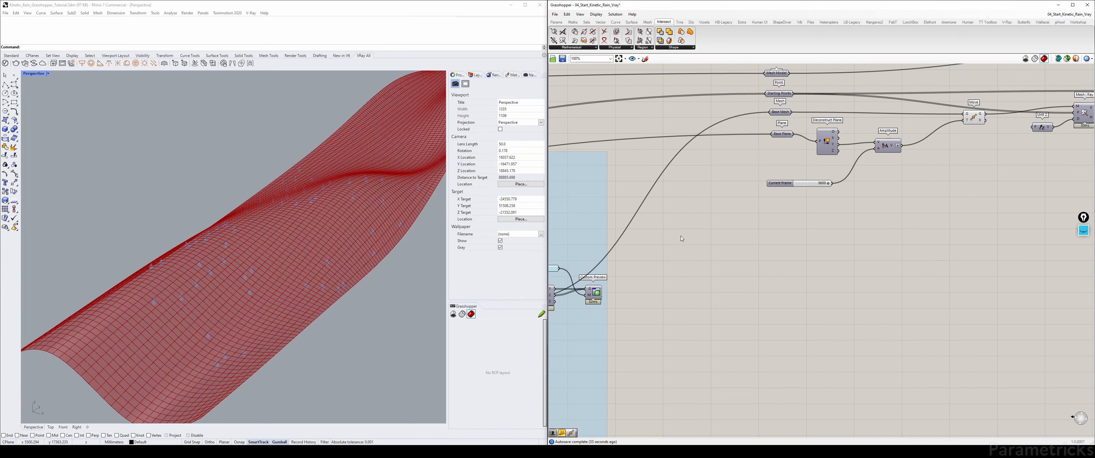
{"action": "right_click_drag", "start_coordinate": [577, 275], "coordinate": [673, 245]}
{"action": "scroll", "coordinate": [673, 244], "scroll_direction": "up", "scroll_amount": 2}
{"action": "left_click_drag", "start_coordinate": [624, 266], "coordinate": [965, 194], "text": "alt"}
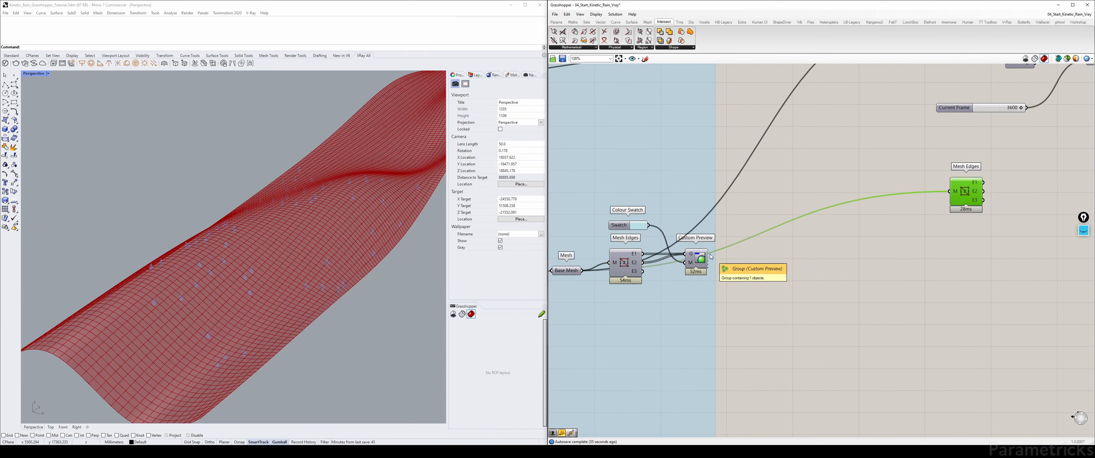
{"action": "key", "text": "ctrl+z"}
Copy the Colour Swatch, Mesh Edges and Custom Preview from the Base Mesh group to the open canvas near Mesh Ray.
{"action": "left_click", "coordinate": [696, 263]}
{"action": "left_click", "coordinate": [620, 266], "text": "shift"}
{"action": "left_click", "coordinate": [623, 226], "text": "shift"}
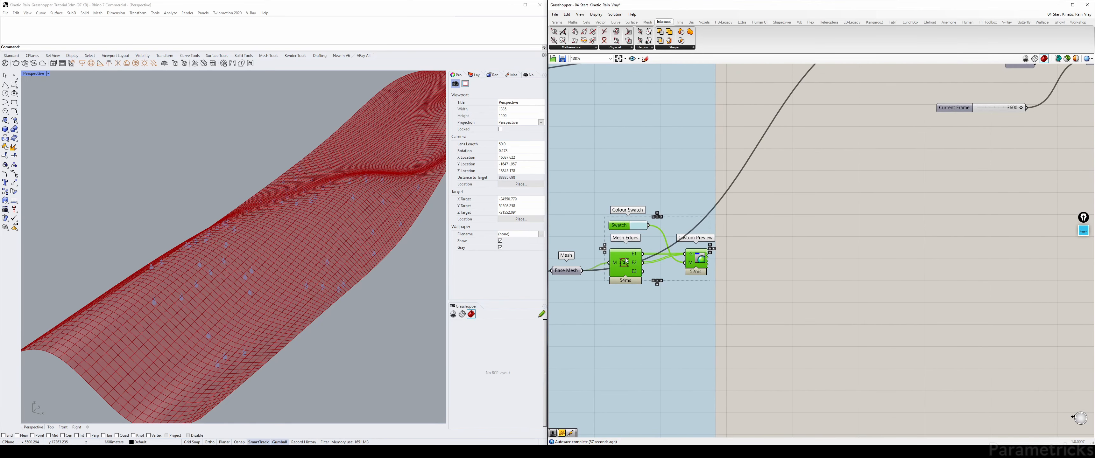
{"action": "left_click_drag", "start_coordinate": [626, 261], "coordinate": [957, 187]}
{"action": "scroll", "coordinate": [956, 187], "scroll_direction": "down", "scroll_amount": 2}
{"action": "right_click_drag", "start_coordinate": [957, 188], "coordinate": [699, 259]}
{"action": "left_click_drag", "start_coordinate": [704, 265], "coordinate": [964, 242]}
Connect Move's G output to the copied Mesh Edges' M input and hide the Move component's preview.
{"action": "scroll", "coordinate": [705, 238], "scroll_direction": "up", "scroll_amount": 2}
{"action": "right_click_drag", "start_coordinate": [663, 255], "coordinate": [673, 197]}
{"action": "left_click", "coordinate": [631, 155]}
{"action": "left_click_drag", "start_coordinate": [626, 152], "coordinate": [754, 265]}
{"action": "left_click", "coordinate": [612, 157]}
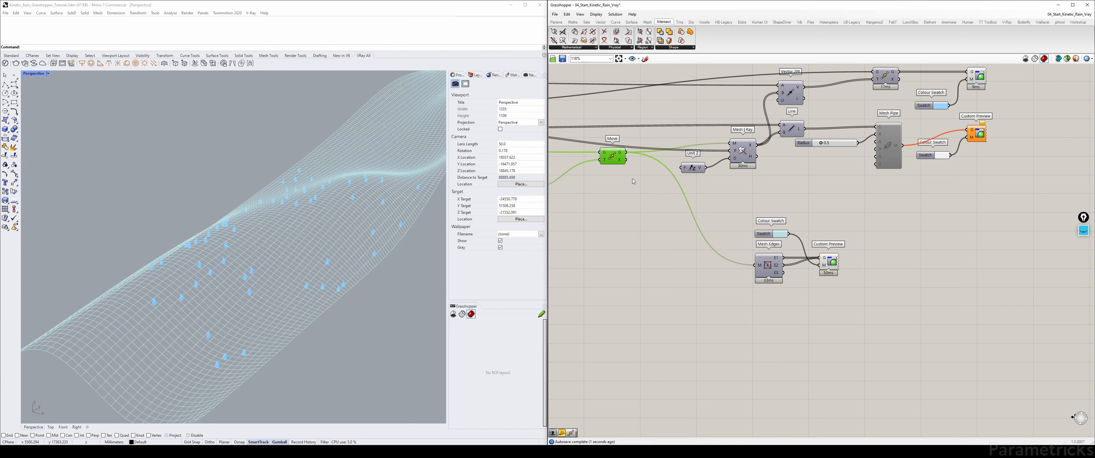
Move the copied Colour Swatch, Mesh Edges and Custom Preview above the other preview components and clear the selection.
{"action": "left_click_drag", "start_coordinate": [885, 310], "coordinate": [746, 213]}
{"action": "scroll", "coordinate": [746, 213], "scroll_direction": "down", "scroll_amount": 3}
{"action": "left_click_drag", "start_coordinate": [757, 248], "coordinate": [823, 113]}
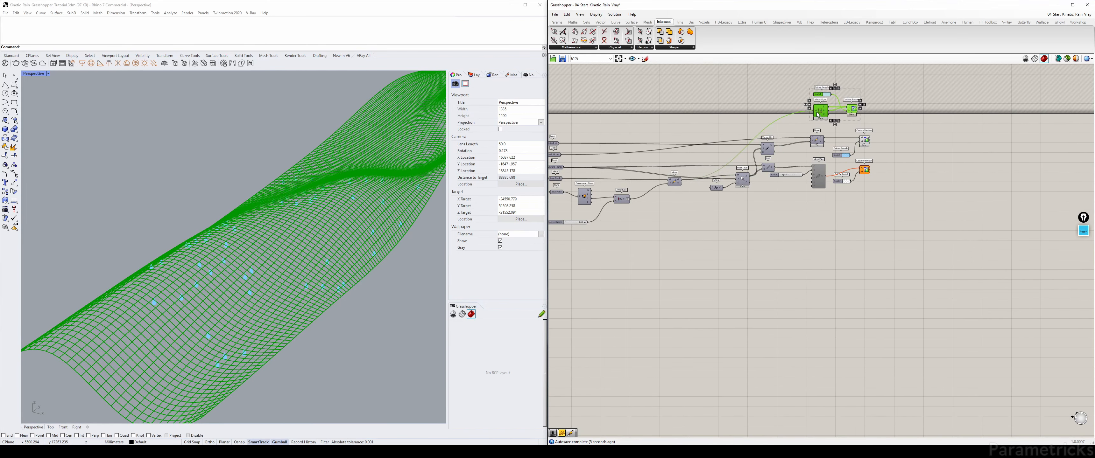
{"action": "scroll", "coordinate": [823, 113], "scroll_direction": "down", "scroll_amount": 3}
{"action": "left_click_drag", "start_coordinate": [916, 74], "coordinate": [662, 175]}
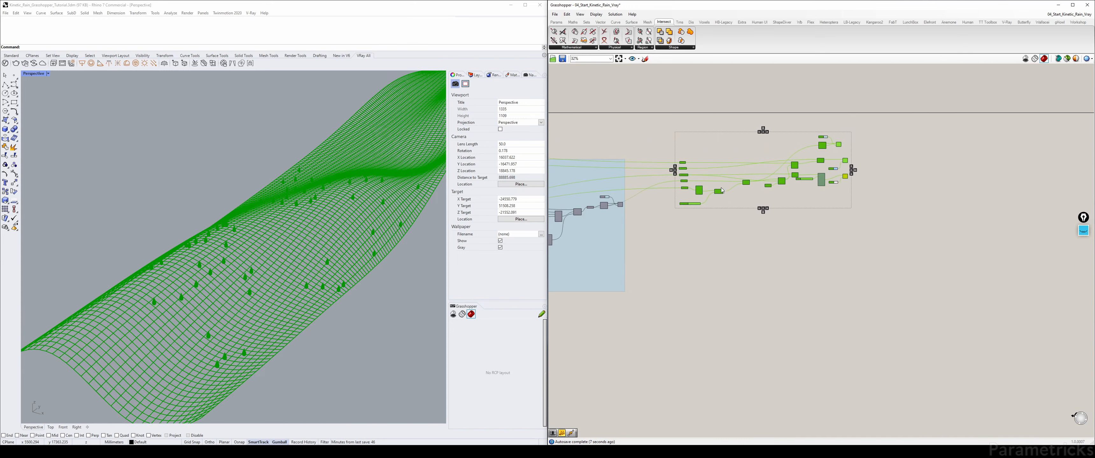
{"action": "left_click", "coordinate": [692, 151]}
Sweep the Current Frame slider back to 3600 to examine how the mesh edges and drops move.
{"action": "scroll", "coordinate": [720, 168], "scroll_direction": "up", "scroll_amount": 5}
{"action": "right_click_drag", "start_coordinate": [721, 167], "coordinate": [699, 137]}
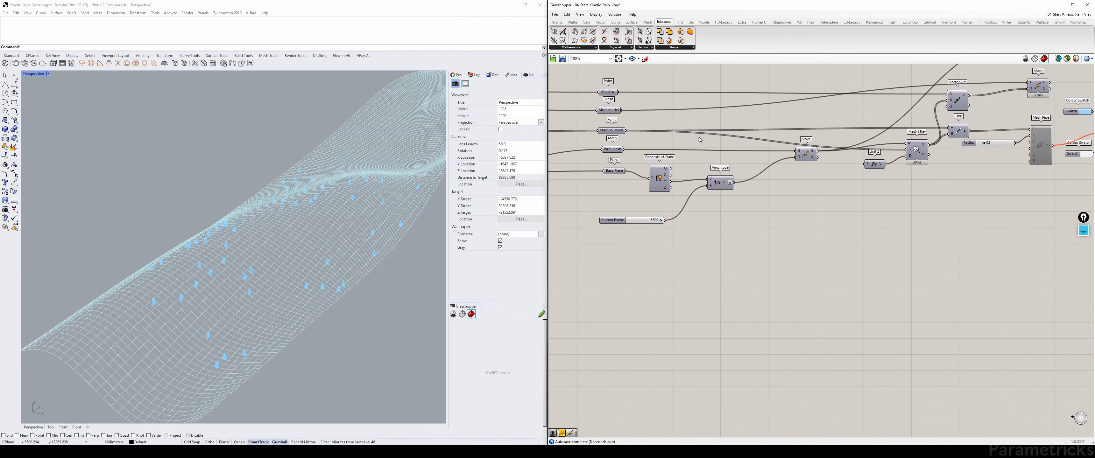
{"action": "right_click_drag", "start_coordinate": [696, 222], "coordinate": [660, 261]}
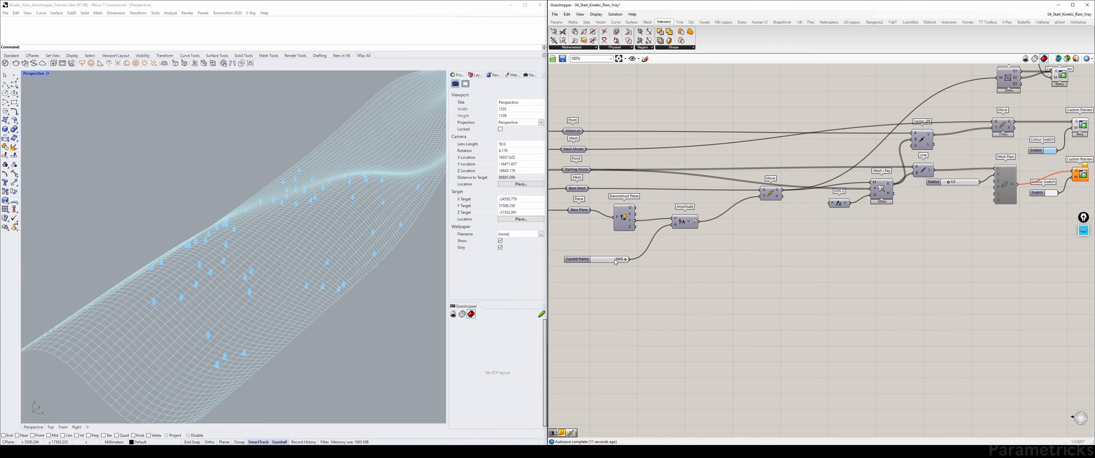
{"action": "left_click_drag", "start_coordinate": [620, 261], "coordinate": [659, 256]}
{"action": "right_click_drag", "start_coordinate": [618, 270], "coordinate": [650, 259]}
{"action": "scroll", "coordinate": [650, 258], "scroll_direction": "up", "scroll_amount": 2}
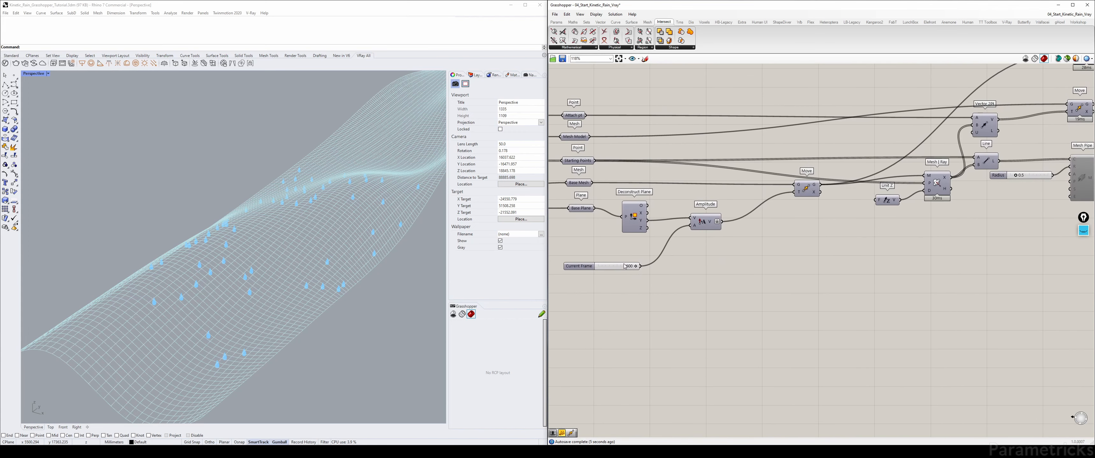
{"action": "left_click_drag", "start_coordinate": [551, 296], "coordinate": [629, 264]}
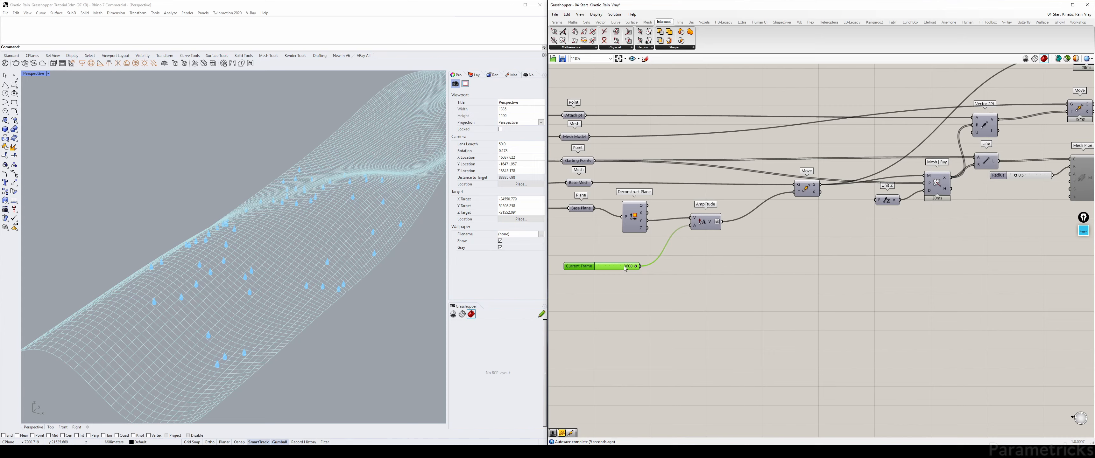
Add a number slider with the value 150000 and connect it to Amplitude's A input in place of Current Frame.
{"action": "double_click", "coordinate": [625, 284]}
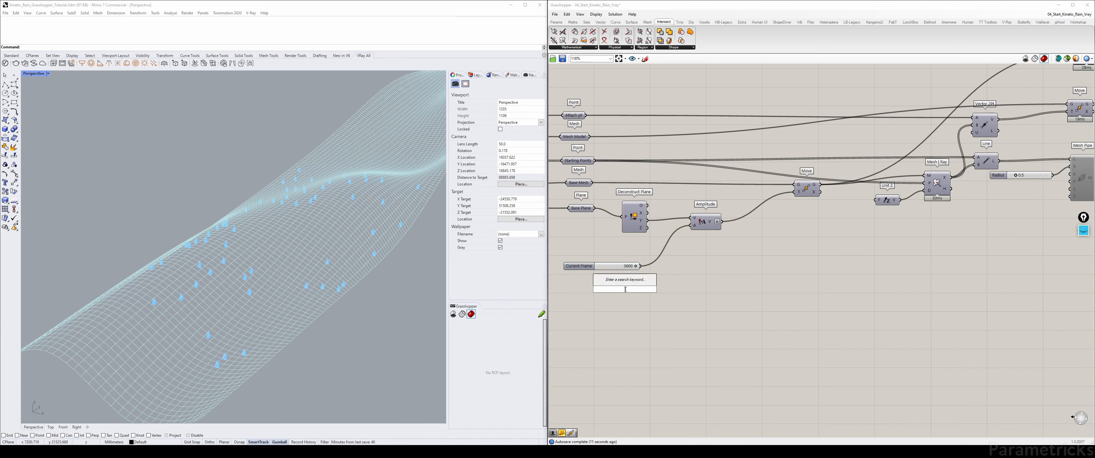
{"action": "type", "text": "15000"}
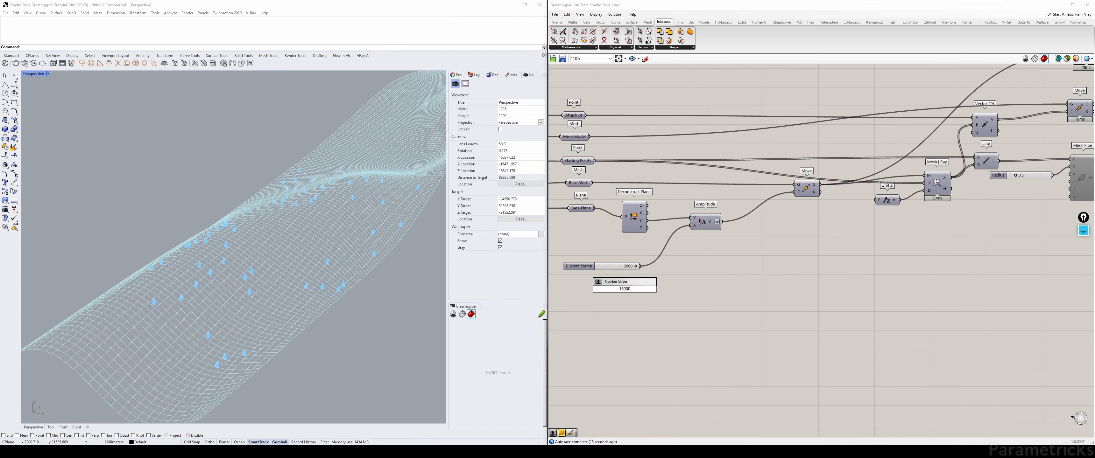
{"action": "type", "text": "0"}
{"action": "key", "text": "Return"}
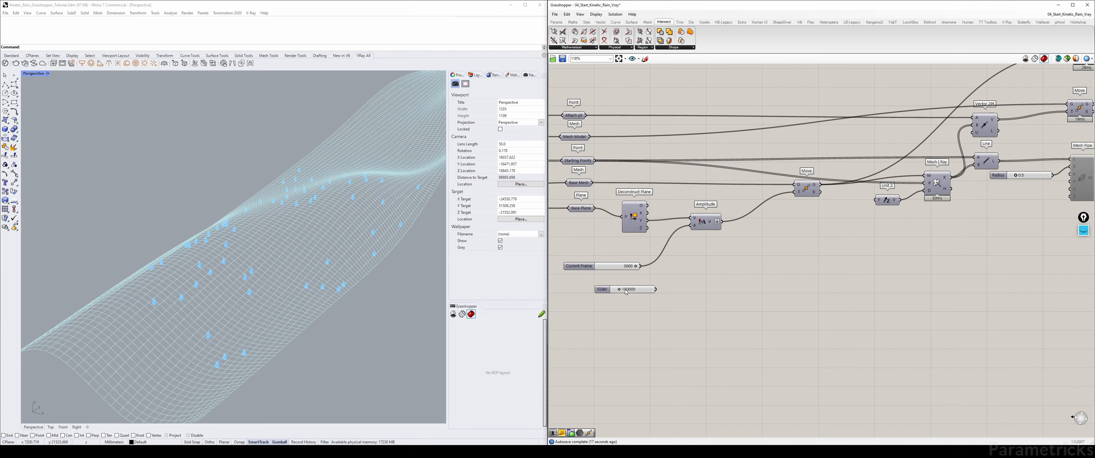
{"action": "left_click_drag", "start_coordinate": [656, 291], "coordinate": [690, 226]}
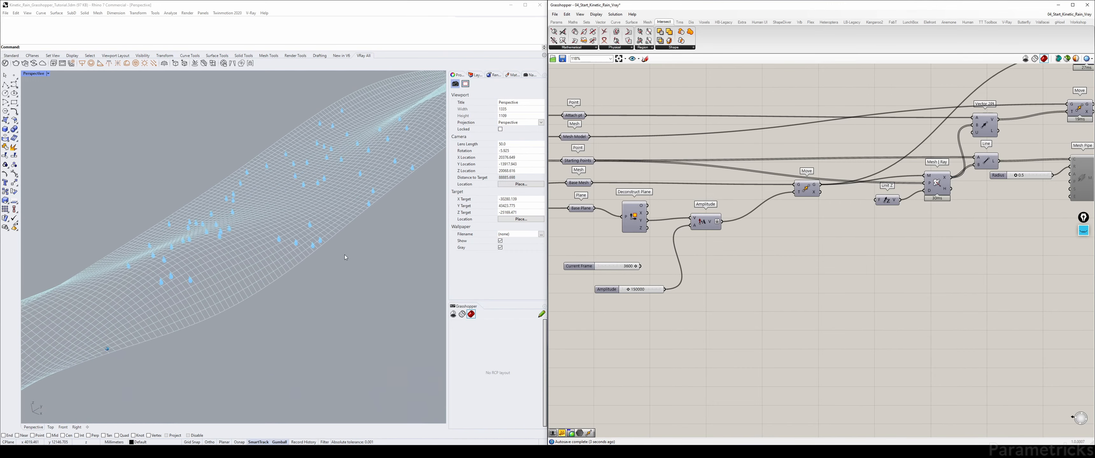
Test larger mesh displacements with the new Amplitude slider, leaving it at 95620.
{"action": "scroll", "coordinate": [348, 252], "scroll_direction": "down", "scroll_amount": 15}
{"action": "scroll", "coordinate": [348, 255], "scroll_direction": "up", "scroll_amount": 15}
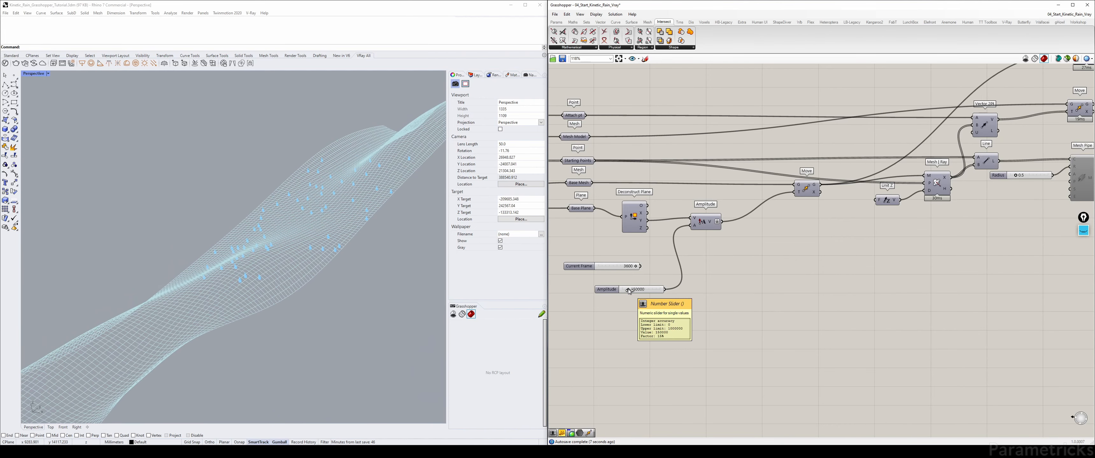
{"action": "left_click_drag", "start_coordinate": [628, 290], "coordinate": [634, 290]}
{"action": "scroll", "coordinate": [896, 239], "scroll_direction": "down", "scroll_amount": 4}
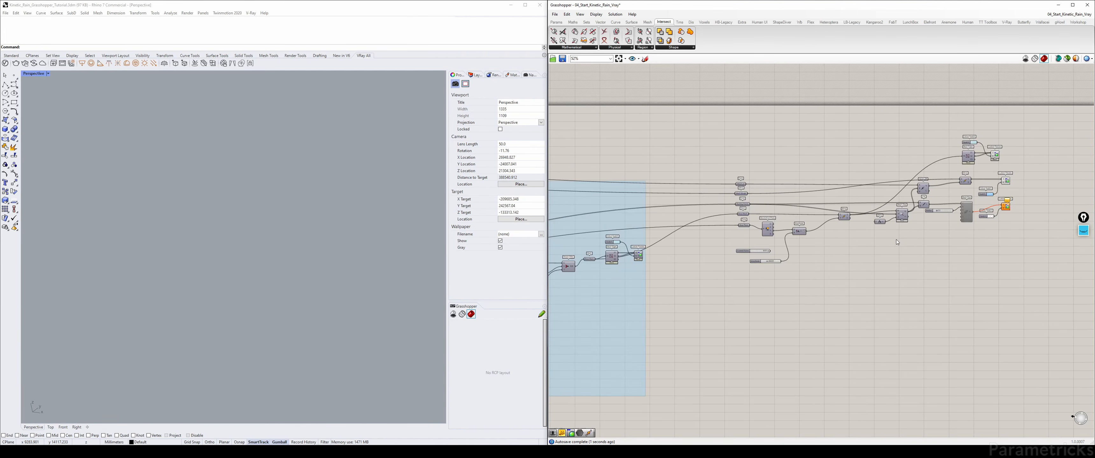
{"action": "scroll", "coordinate": [808, 239], "scroll_direction": "up", "scroll_amount": 5}
{"action": "left_click_drag", "start_coordinate": [711, 288], "coordinate": [703, 289]}
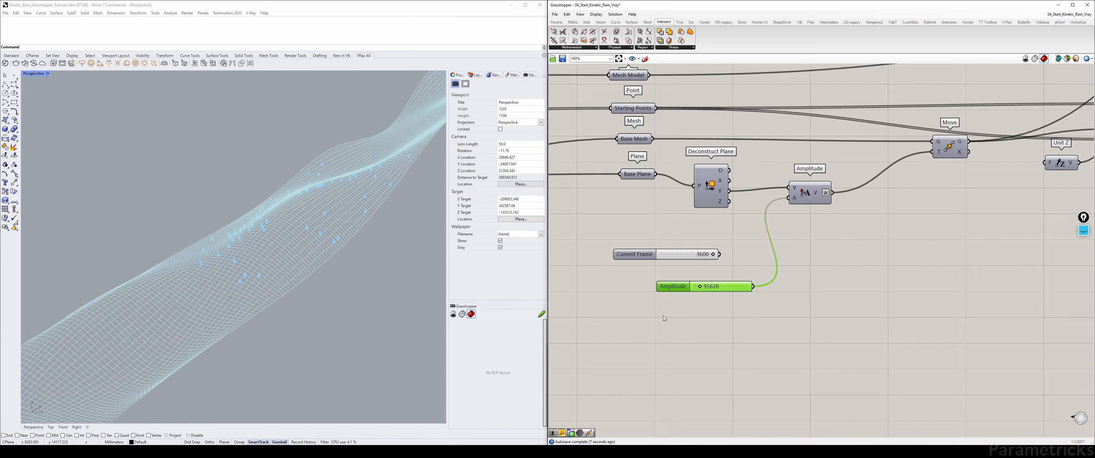
Delete the test Amplitude slider and reconnect the Current Frame slider to Amplitude's A input.
{"action": "key", "text": "Delete"}
{"action": "left_click_drag", "start_coordinate": [718, 254], "coordinate": [788, 198]}
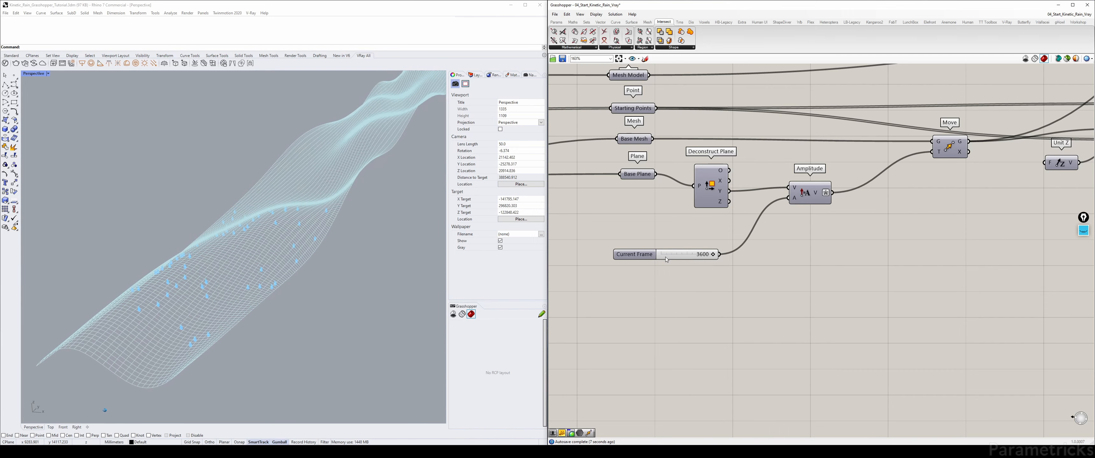
Nudge the Current Frame slider component closer to Amplitude and keep its value at 3600.
{"action": "left_click_drag", "start_coordinate": [681, 254], "coordinate": [689, 247]}
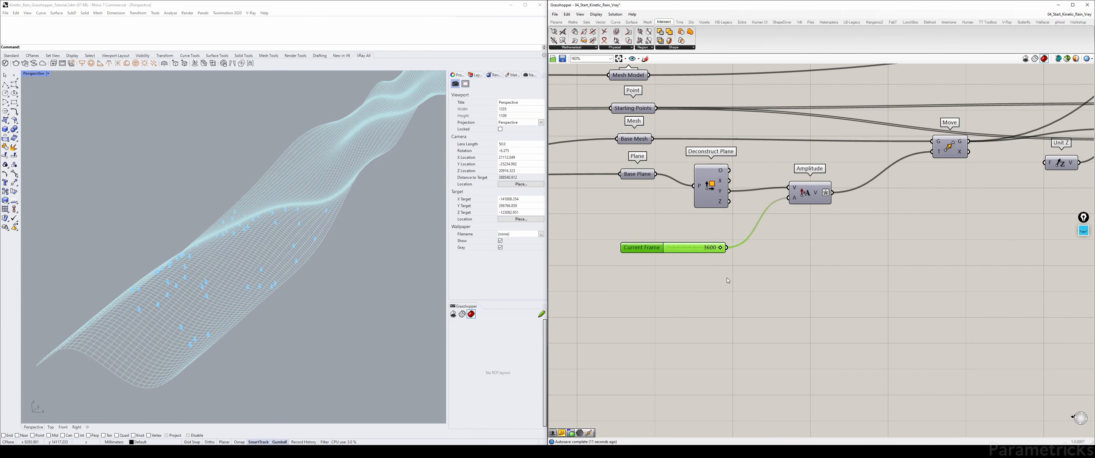
{"action": "right_click_drag", "start_coordinate": [741, 278], "coordinate": [691, 303]}
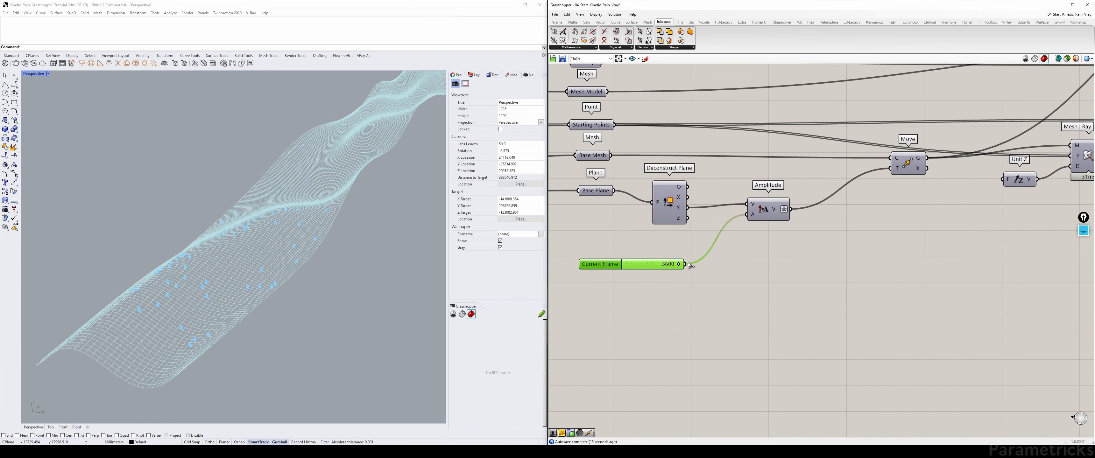
{"action": "mouse_move", "coordinate": [679, 264]}
{"action": "left_mouse_down"}
{"action": "mouse_move", "coordinate": [604, 256]}
{"action": "mouse_move", "coordinate": [687, 264]}
{"action": "left_mouse_up"}
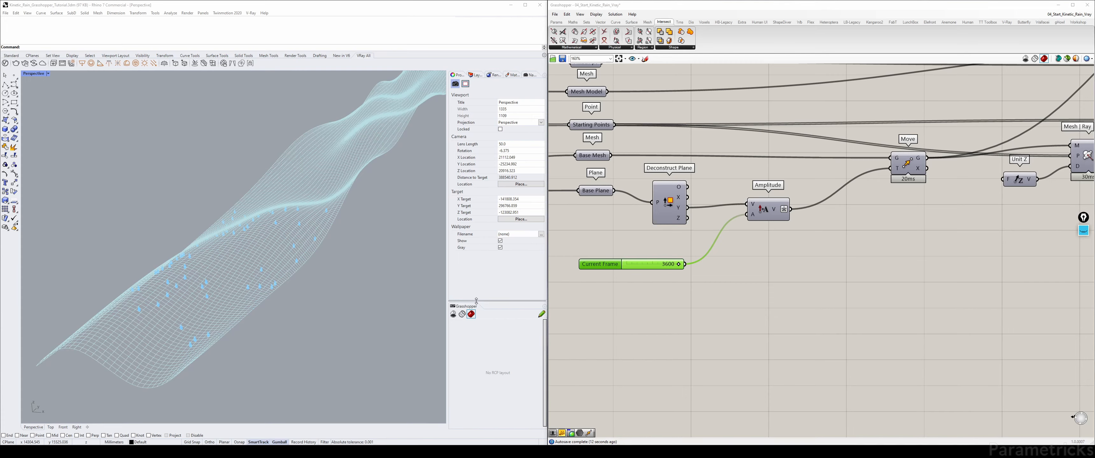
Add a Series component and place it below the Amplitude component.
{"action": "double_click", "coordinate": [672, 314]}
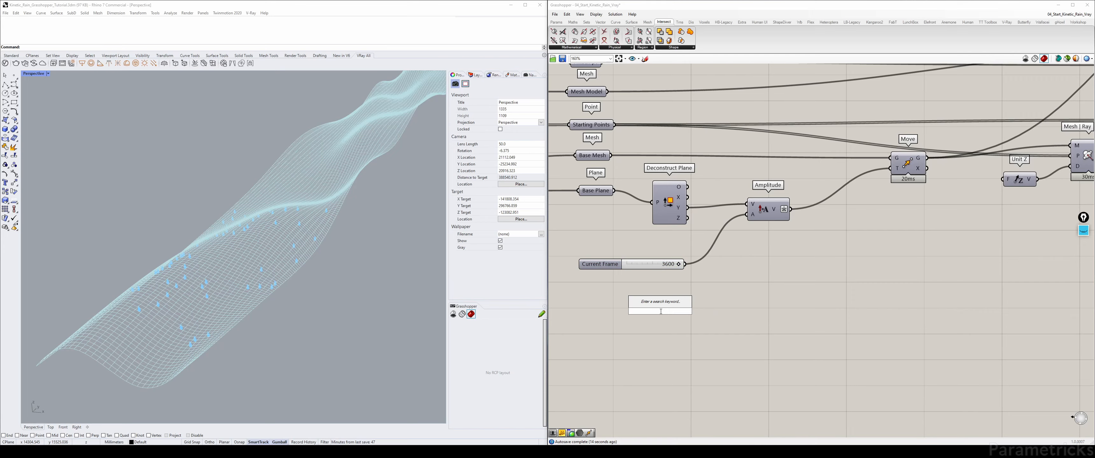
{"action": "type", "text": "ser"}
{"action": "key", "text": "Return"}
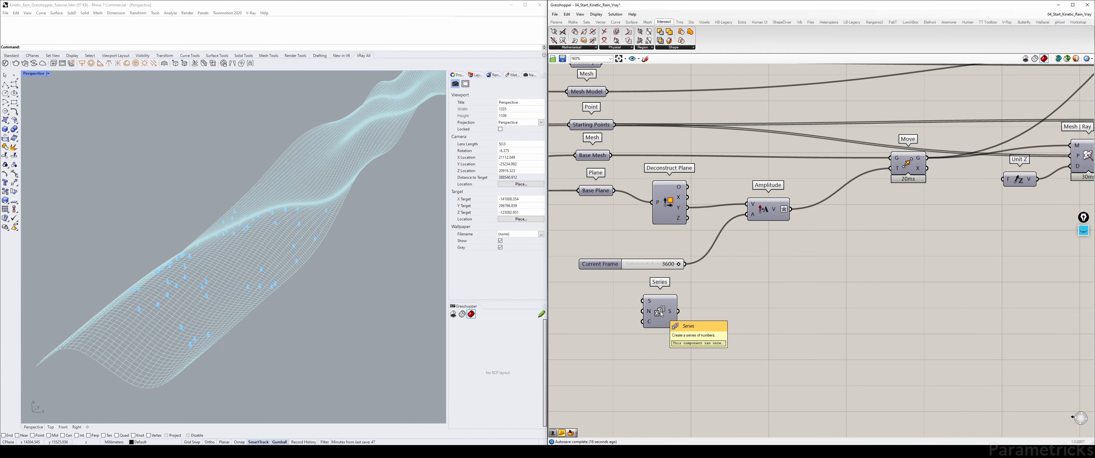
{"action": "left_click_drag", "start_coordinate": [655, 303], "coordinate": [724, 315]}
{"action": "right_click_drag", "start_coordinate": [725, 314], "coordinate": [765, 258]}
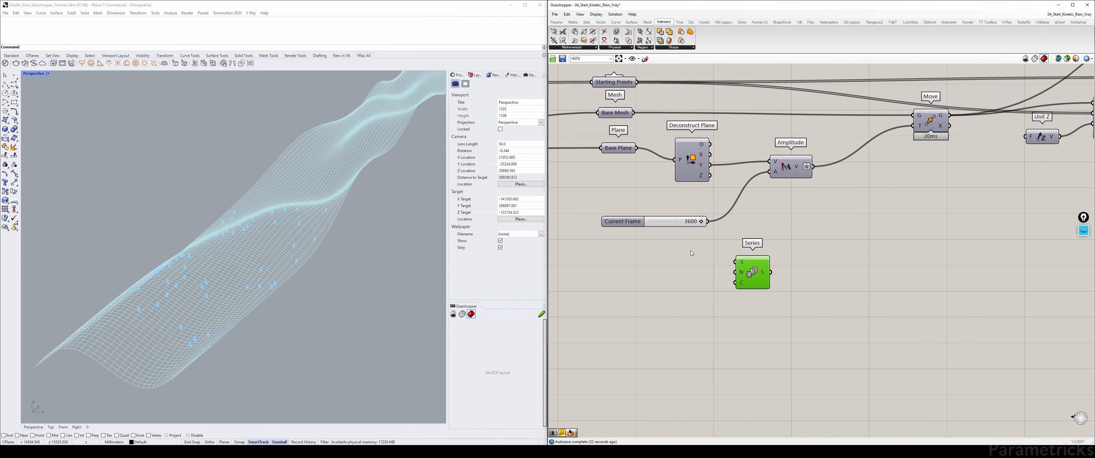
Return the Current Frame slider to 0 and nudge the Series component slightly upward in the layout.
{"action": "left_click", "coordinate": [661, 222]}
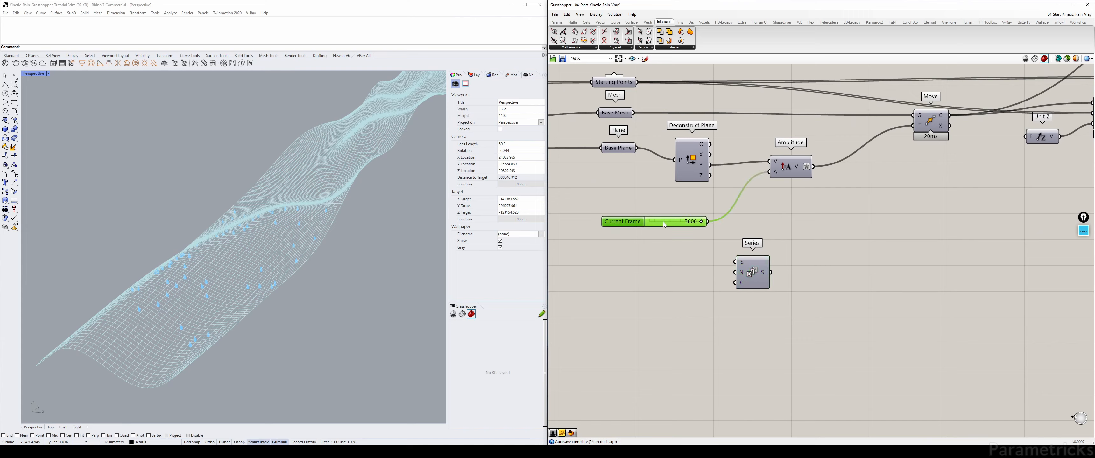
{"action": "left_click_drag", "start_coordinate": [701, 222], "coordinate": [611, 225]}
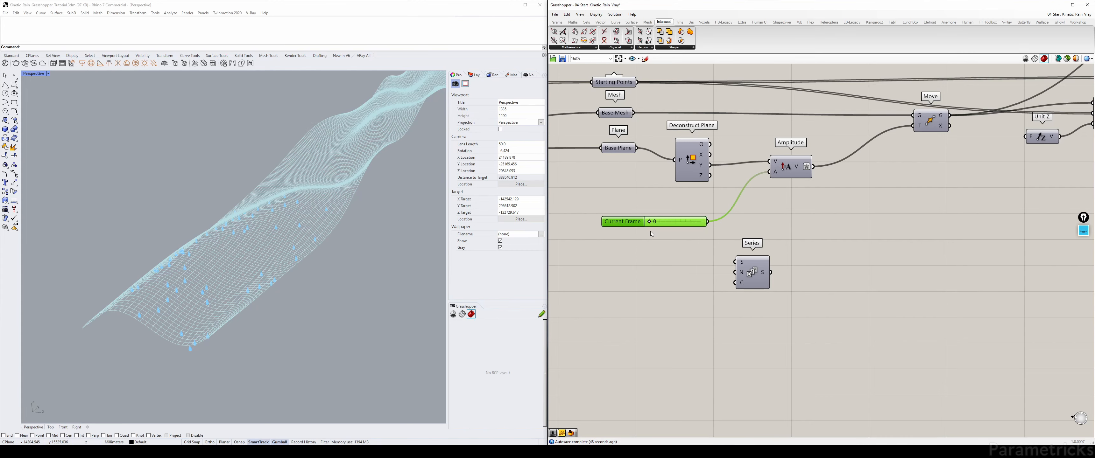
{"action": "left_click", "coordinate": [658, 239]}
{"action": "mouse_move", "coordinate": [694, 235]}
{"action": "right_mouse_down"}
{"action": "mouse_move", "coordinate": [630, 242]}
{"action": "mouse_move", "coordinate": [690, 227]}
{"action": "right_mouse_up"}
{"action": "left_click_drag", "start_coordinate": [752, 266], "coordinate": [755, 262]}
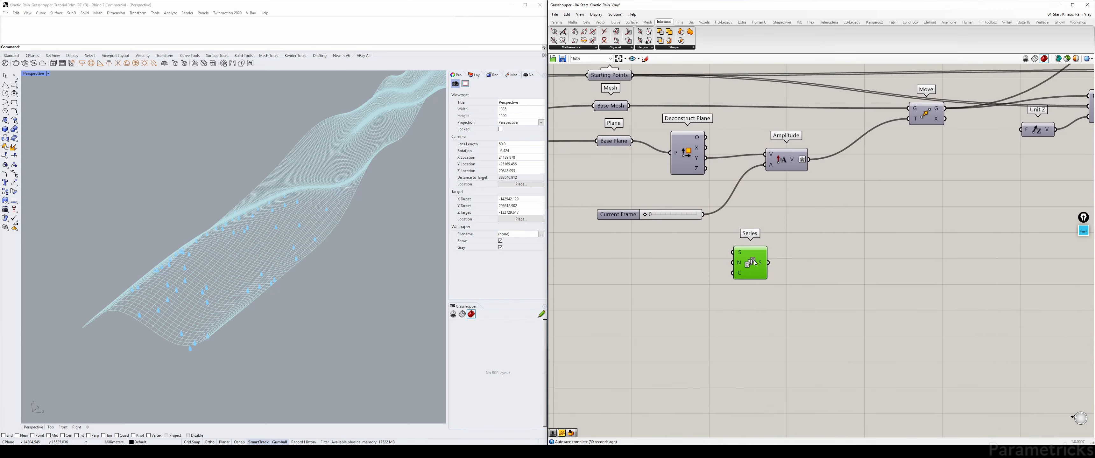
{"action": "right_click_drag", "start_coordinate": [753, 263], "coordinate": [726, 237]}
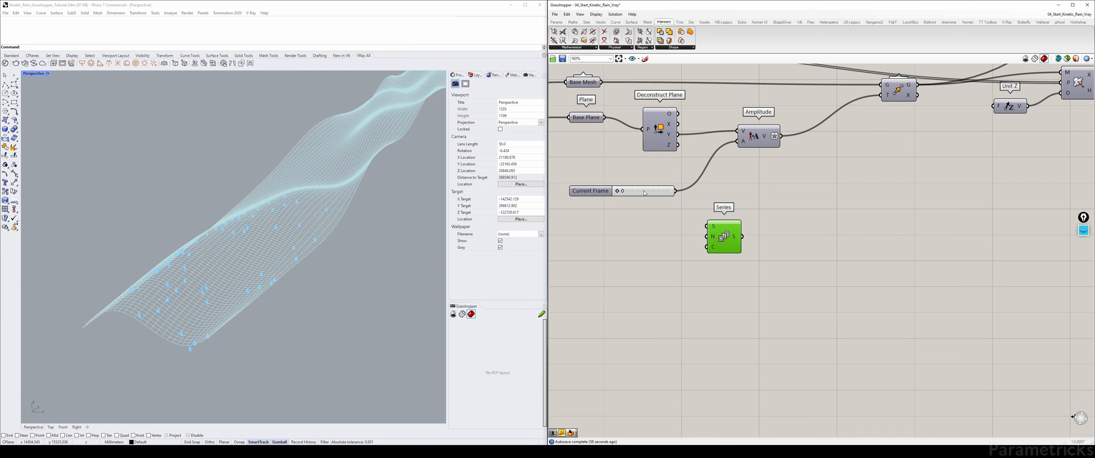
{"action": "left_click", "coordinate": [590, 192]}
{"action": "right_click_drag", "start_coordinate": [705, 197], "coordinate": [708, 226]}
{"action": "double_click", "coordinate": [646, 263]}
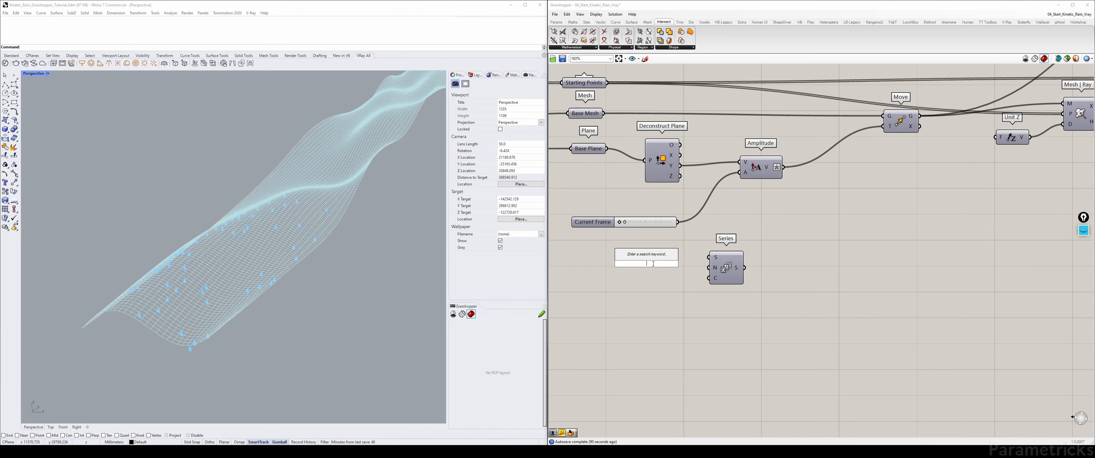
{"action": "right_click_drag", "start_coordinate": [654, 264], "coordinate": [657, 231]}
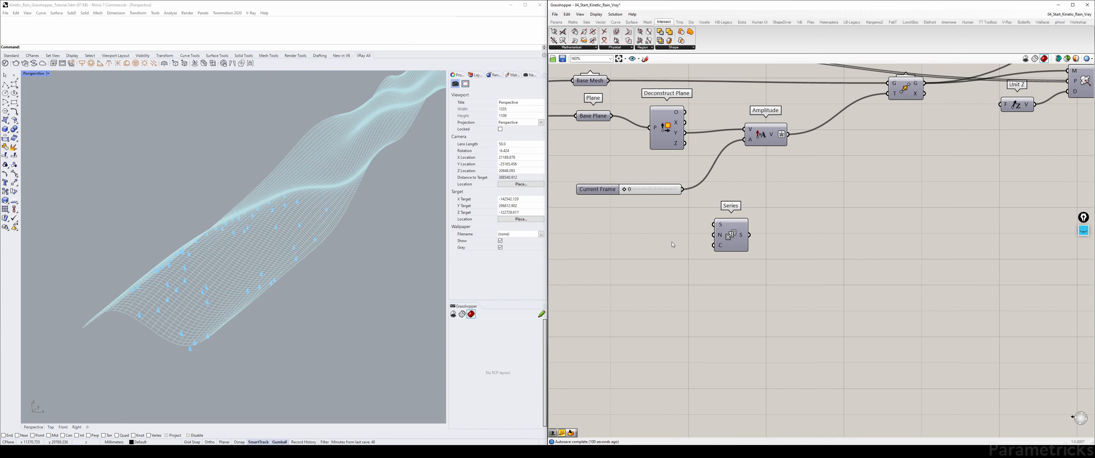
Add a number slider with the value 3600 beside the Series component.
{"action": "double_click", "coordinate": [638, 248]}
{"action": "type", "text": "3"}
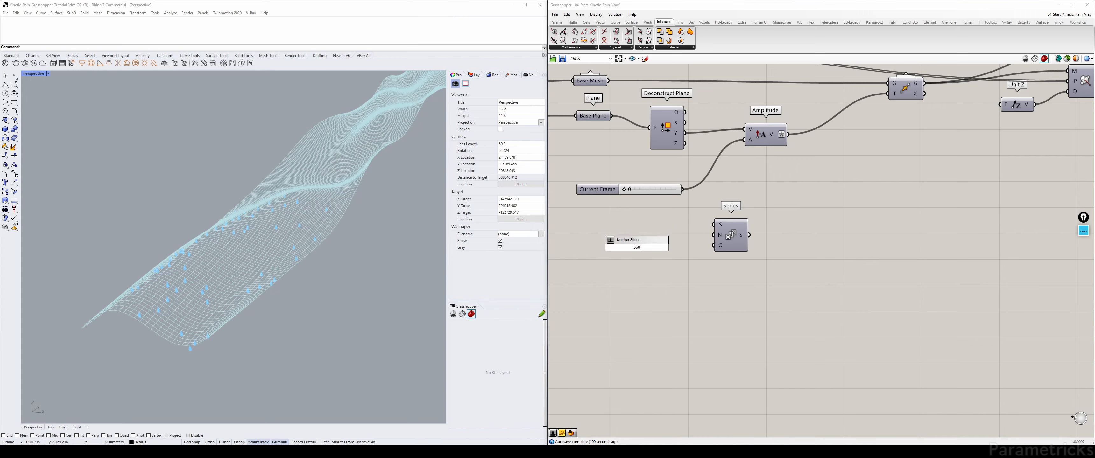
{"action": "type", "text": "60"}
{"action": "key", "text": "Return"}
Rename the new 3600 slider to Total Frames, connect it to Series' C input, and align it beside the component.
{"action": "right_click", "coordinate": [601, 247]}
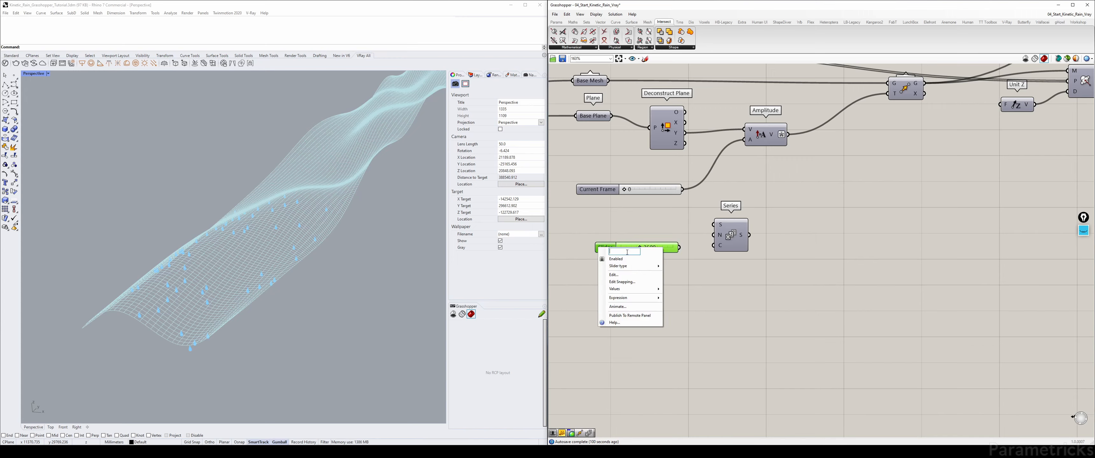
{"action": "type", "text": "Total Frames"}
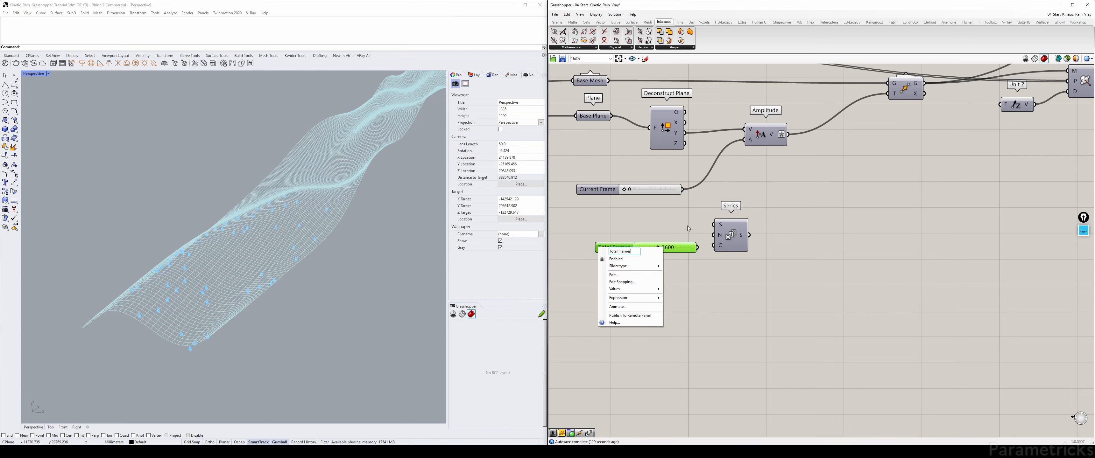
{"action": "key", "text": "Return"}
{"action": "left_click_drag", "start_coordinate": [697, 247], "coordinate": [713, 245]}
{"action": "left_click_drag", "start_coordinate": [614, 248], "coordinate": [605, 249]}
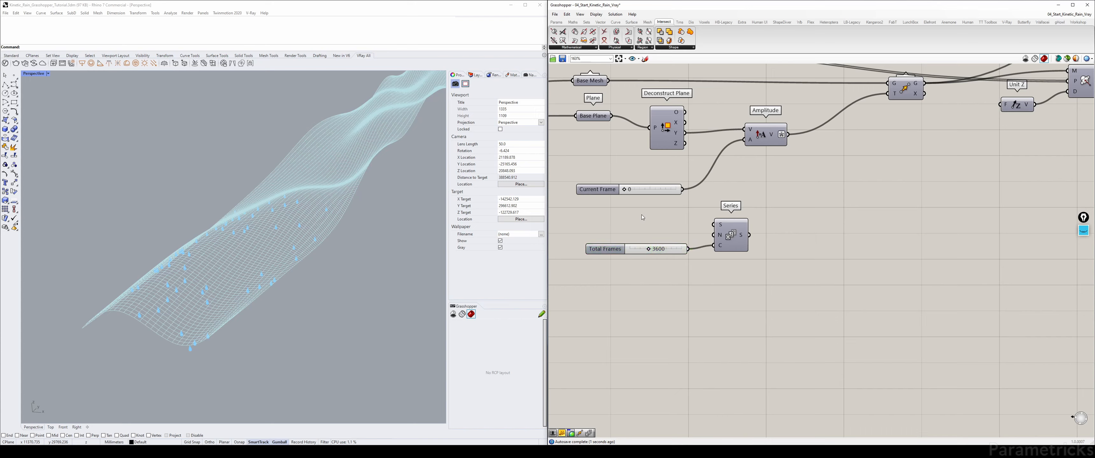
Add a Panel beside the Series component and connect Series' output to it.
{"action": "double_click", "coordinate": [642, 215]}
{"action": "type", "text": "//"}
{"action": "key", "text": "Return"}
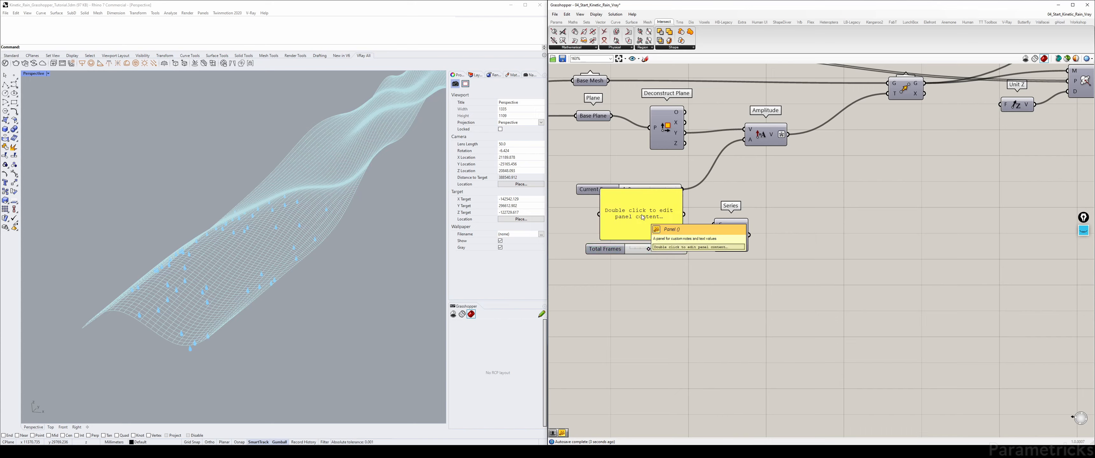
{"action": "left_click_drag", "start_coordinate": [642, 215], "coordinate": [879, 227]}
{"action": "left_click_drag", "start_coordinate": [749, 234], "coordinate": [839, 228]}
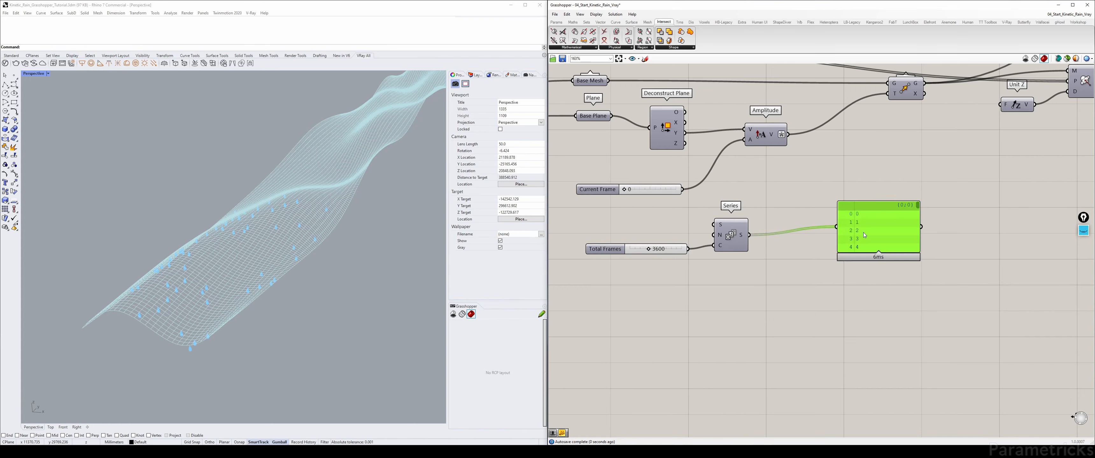
Enlarge the Series output panel and scroll to the end of its list.
{"action": "left_click_drag", "start_coordinate": [917, 252], "coordinate": [958, 355]}
{"action": "left_click_drag", "start_coordinate": [956, 204], "coordinate": [968, 357]}
{"action": "right_click_drag", "start_coordinate": [912, 309], "coordinate": [858, 290]}
{"action": "left_click", "coordinate": [592, 174]}
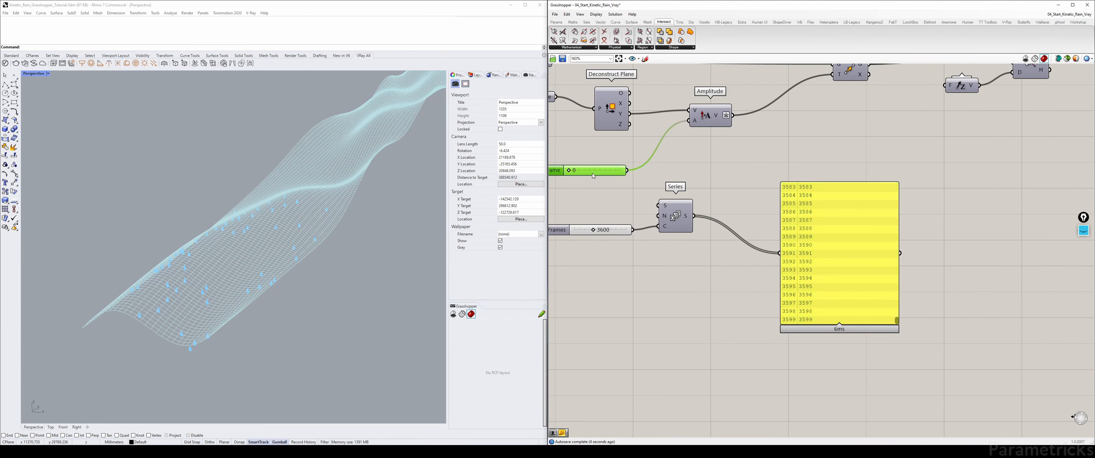
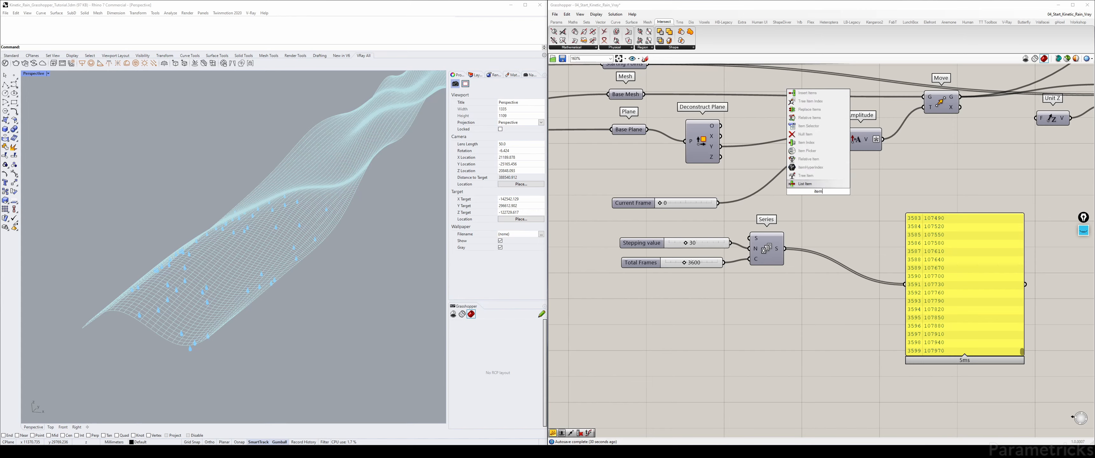
Add a List Item with Series as its list and Current Frame as its index, and connect its output to Amplitude's A input.
{"action": "key", "text": "Return"}
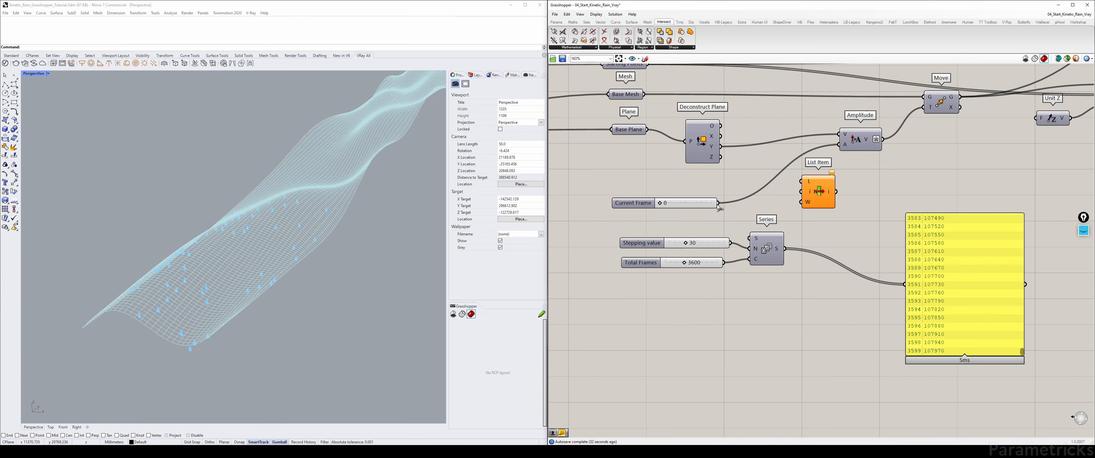
{"action": "left_click_drag", "start_coordinate": [718, 204], "coordinate": [801, 182]}
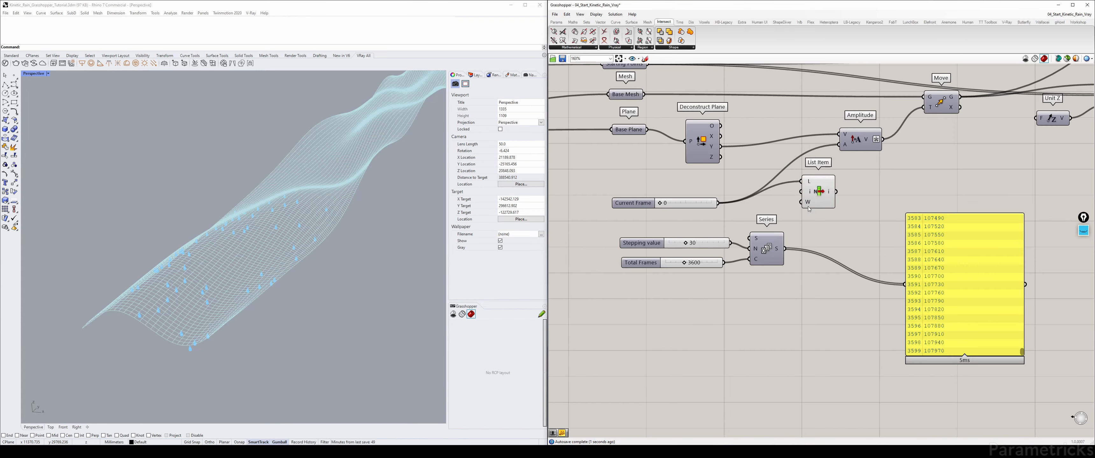
{"action": "left_click_drag", "start_coordinate": [785, 248], "coordinate": [817, 200]}
{"action": "left_click_drag", "start_coordinate": [719, 203], "coordinate": [806, 206]}
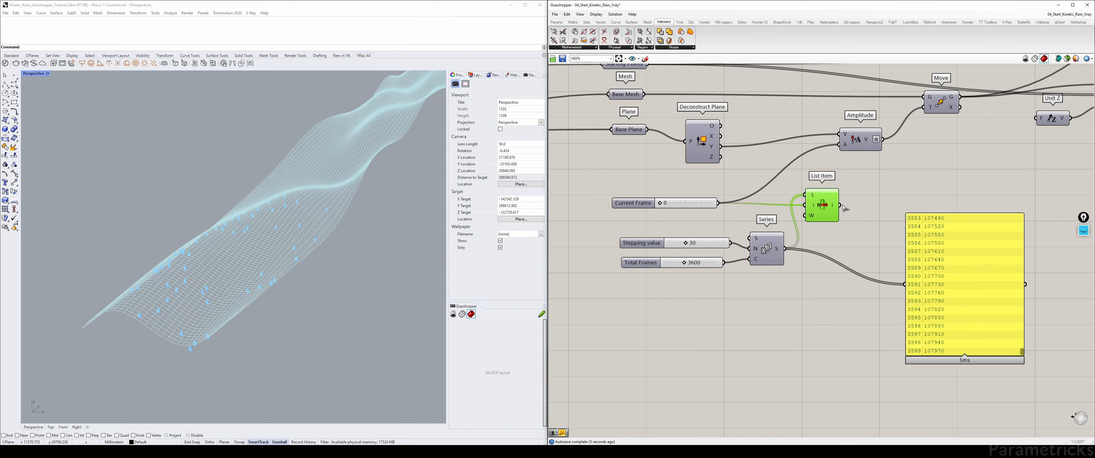
{"action": "left_click_drag", "start_coordinate": [840, 204], "coordinate": [838, 144]}
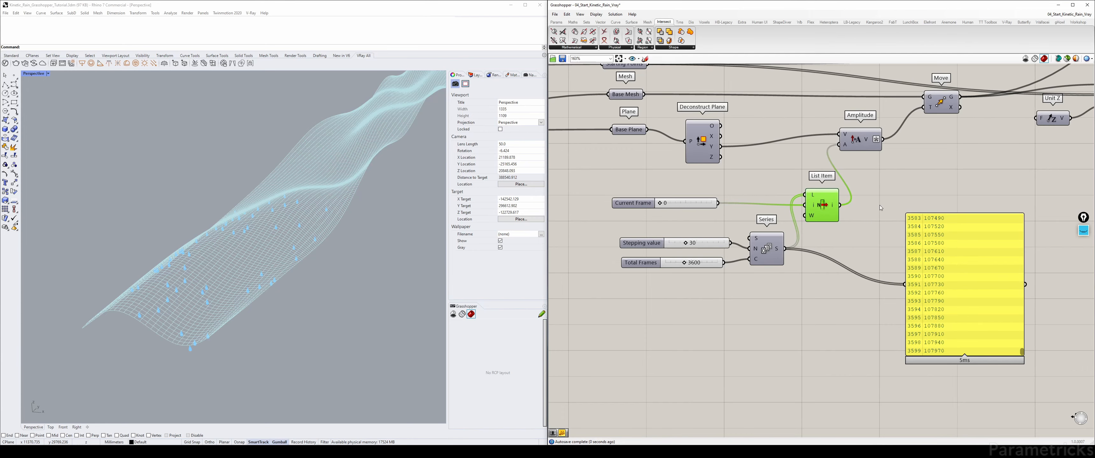
Set the Current Frame slider to 3600 and return the Series panel to the start of its list.
{"action": "right_click_drag", "start_coordinate": [881, 184], "coordinate": [826, 193]}
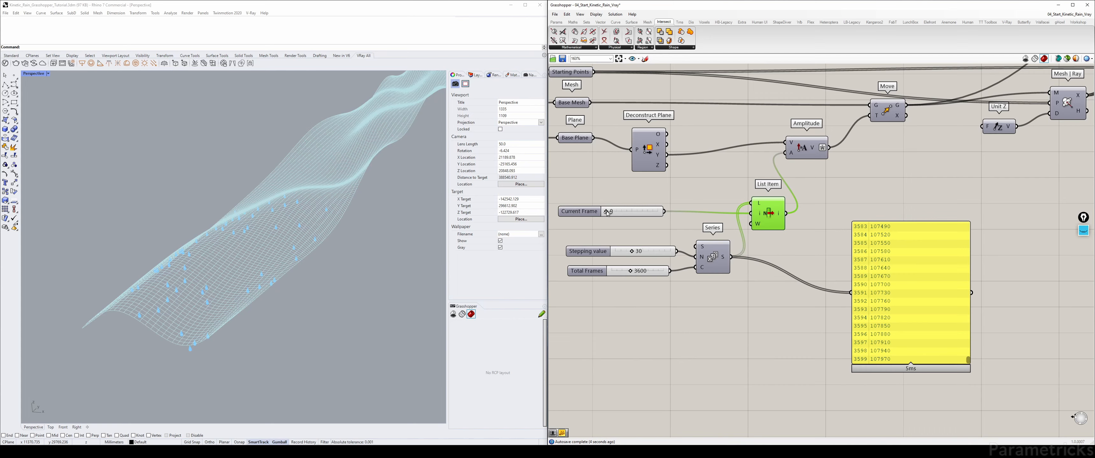
{"action": "left_click_drag", "start_coordinate": [608, 214], "coordinate": [674, 212]}
{"action": "left_click_drag", "start_coordinate": [968, 361], "coordinate": [957, 206]}
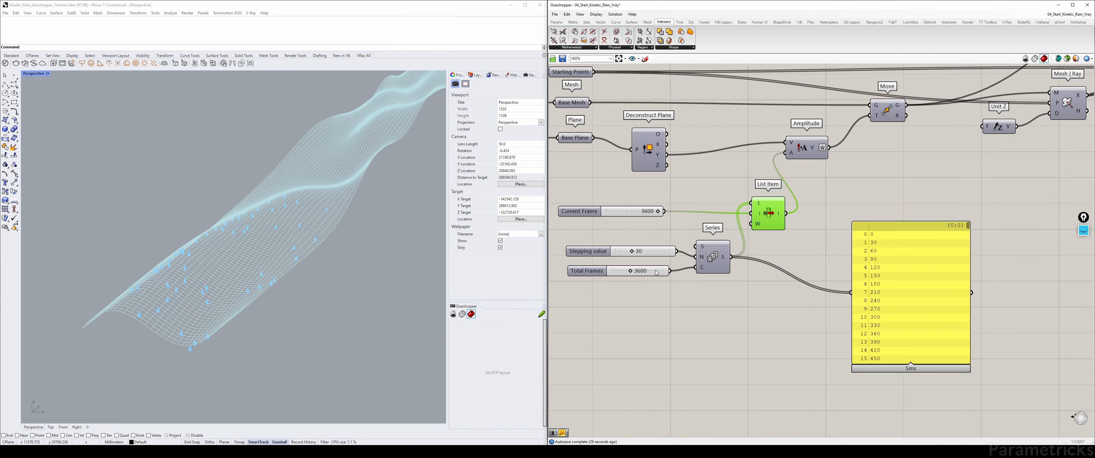
{"action": "left_click", "coordinate": [624, 213]}
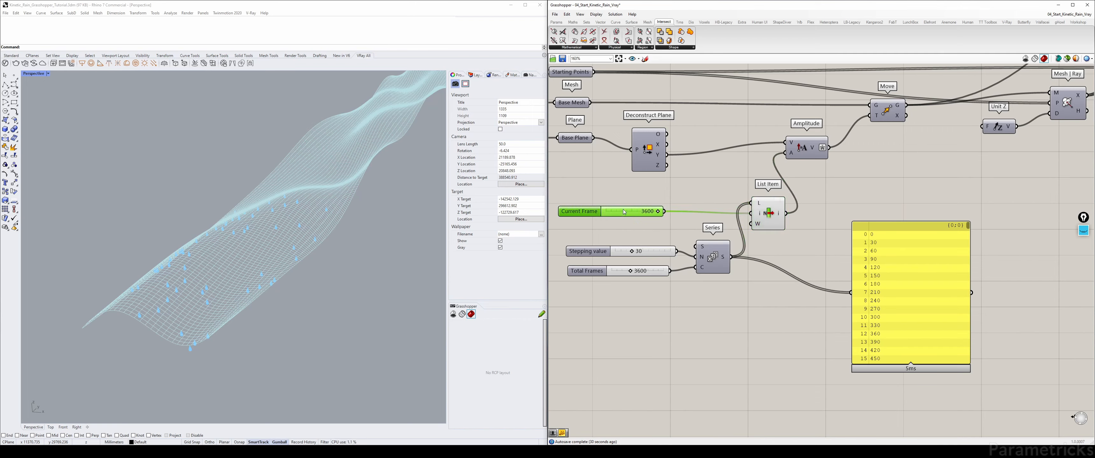
{"action": "left_click", "coordinate": [590, 274]}
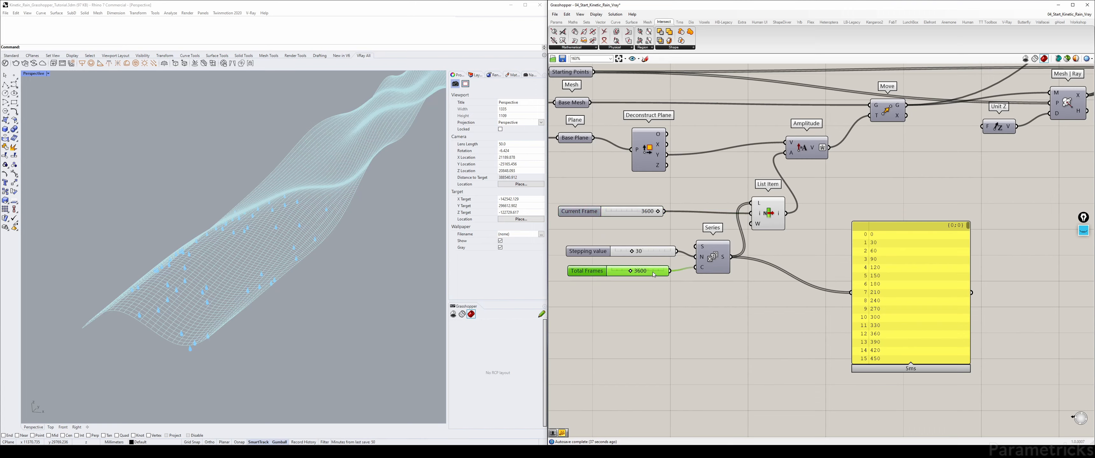
Apply the expression x-1 to Series' C input and inspect the resulting output list.
{"action": "right_click", "coordinate": [702, 269]}
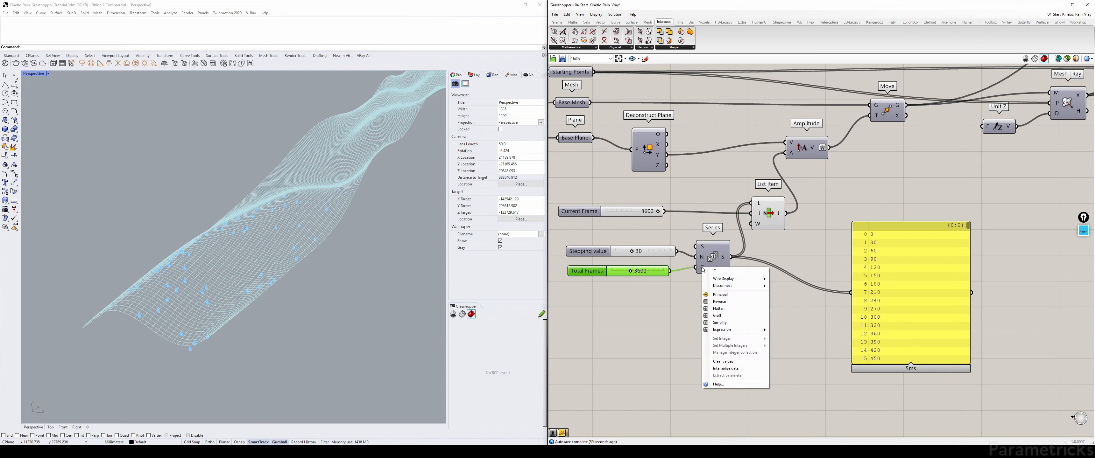
{"action": "mouse_move", "coordinate": [737, 331]}
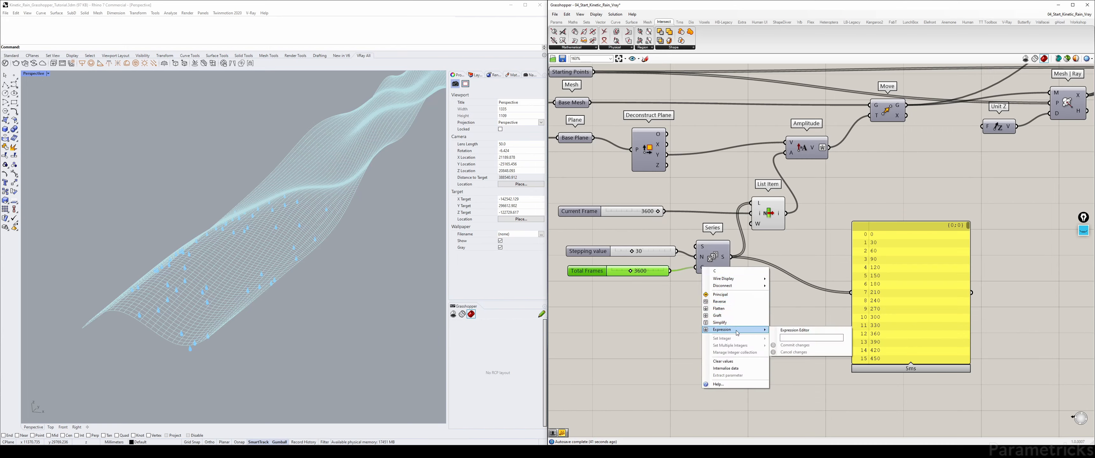
{"action": "left_click", "coordinate": [797, 337]}
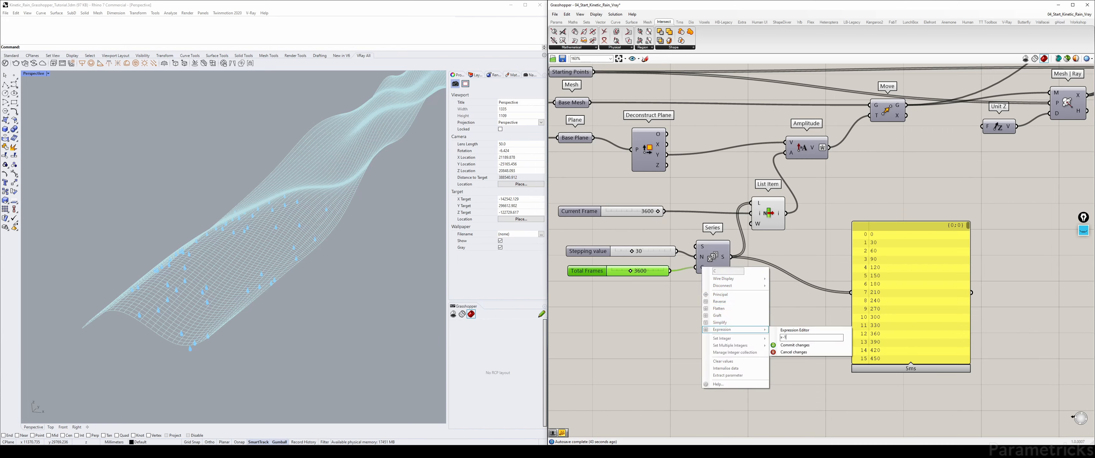
{"action": "left_click", "coordinate": [791, 345]}
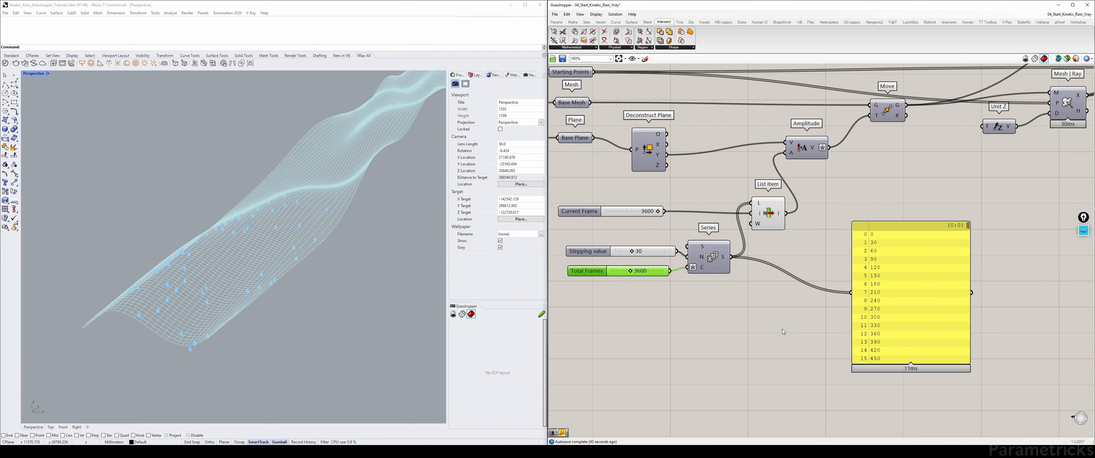
{"action": "mouse_move", "coordinate": [723, 257]}
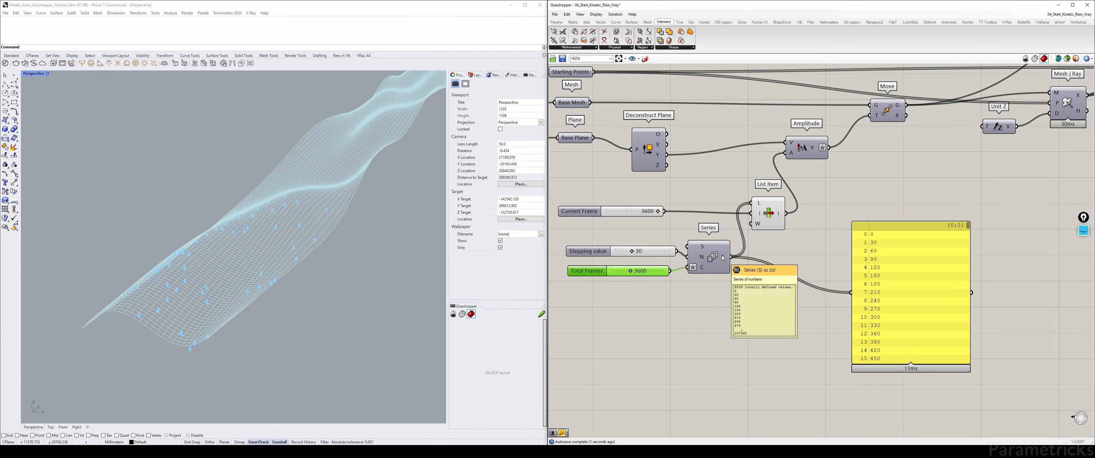
Change the expression on Series' C input to x+1.
{"action": "left_click", "coordinate": [650, 214]}
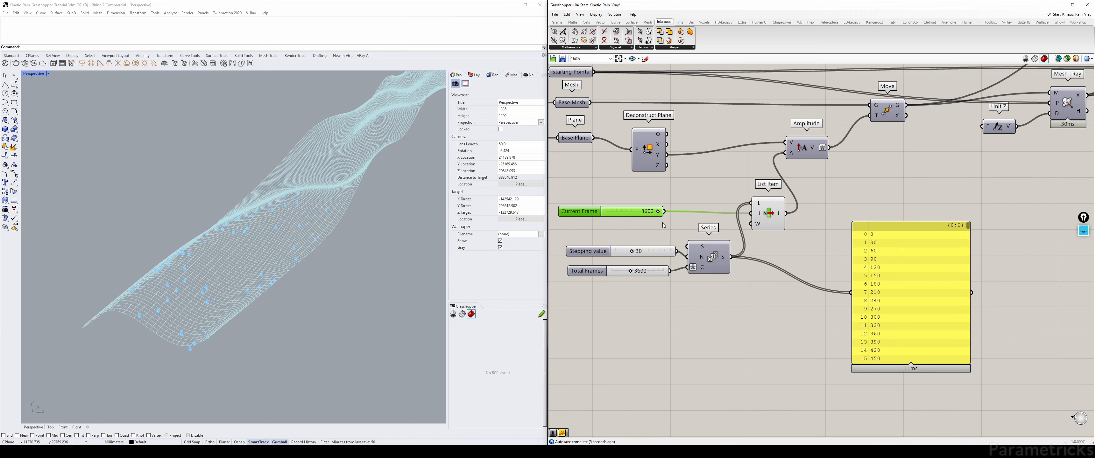
{"action": "mouse_move", "coordinate": [659, 213]}
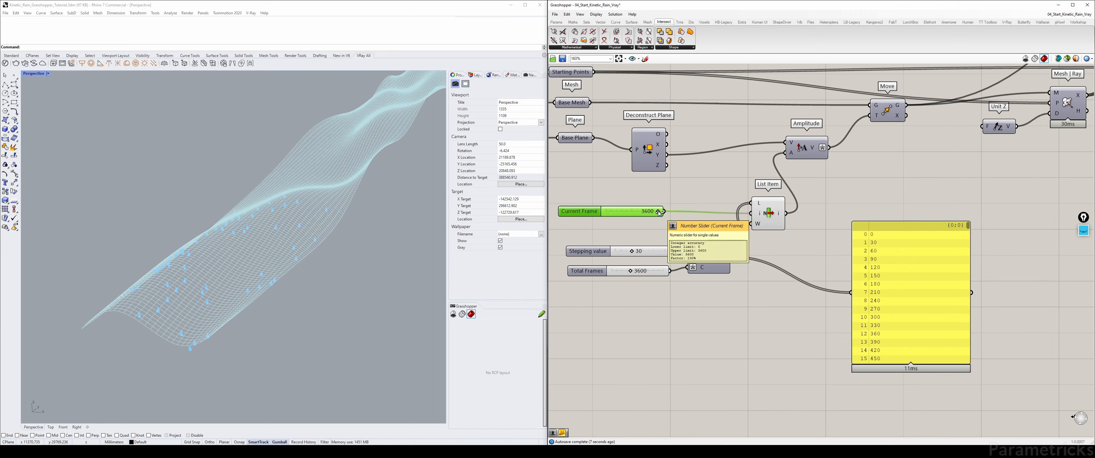
{"action": "right_click", "coordinate": [696, 269]}
{"action": "mouse_move", "coordinate": [735, 330]}
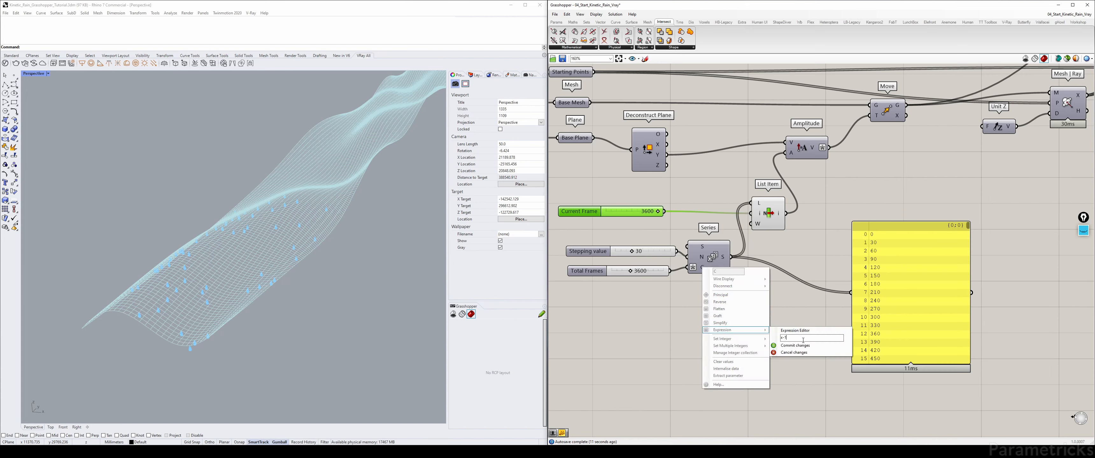
{"action": "type", "text": "x+1"}
{"action": "left_click", "coordinate": [794, 346]}
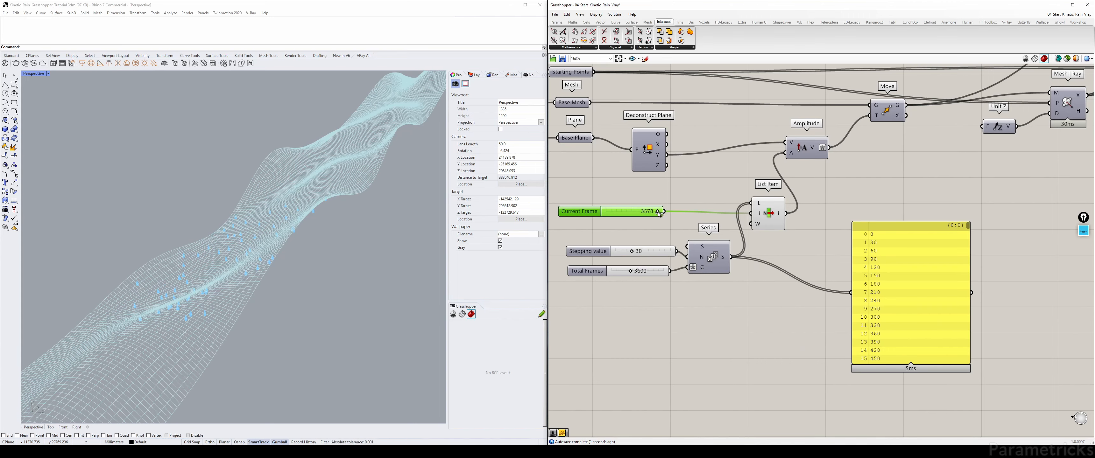
Set the Current Frame slider to its 3600 end value and inspect the displaced mesh in the perspective viewport.
{"action": "left_click_drag", "start_coordinate": [658, 213], "coordinate": [687, 213]}
{"action": "right_click_drag", "start_coordinate": [361, 208], "coordinate": [392, 234]}
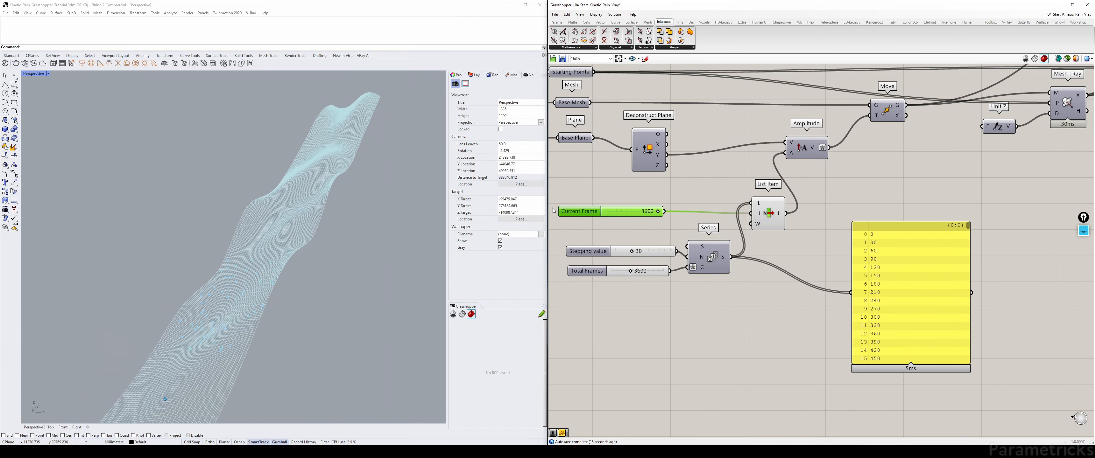
{"action": "mouse_move", "coordinate": [361, 119]}
{"action": "right_mouse_down"}
{"action": "mouse_move", "coordinate": [378, 126]}
{"action": "mouse_move", "coordinate": [364, 121]}
{"action": "right_mouse_up"}
Set the Wave Total Length multiplier slider in the Base Mesh group to 8 and inspect the mesh in perspective.
{"action": "scroll", "coordinate": [777, 192], "scroll_direction": "down", "scroll_amount": 5}
{"action": "right_click_drag", "start_coordinate": [778, 192], "coordinate": [962, 183]}
{"action": "right_click_drag", "start_coordinate": [599, 173], "coordinate": [846, 174]}
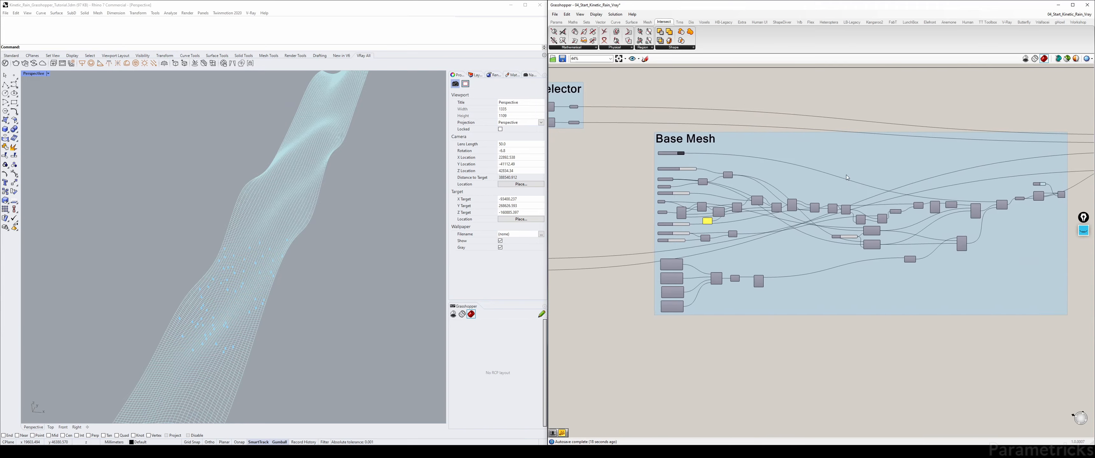
{"action": "scroll", "coordinate": [699, 165], "scroll_direction": "up", "scroll_amount": 5}
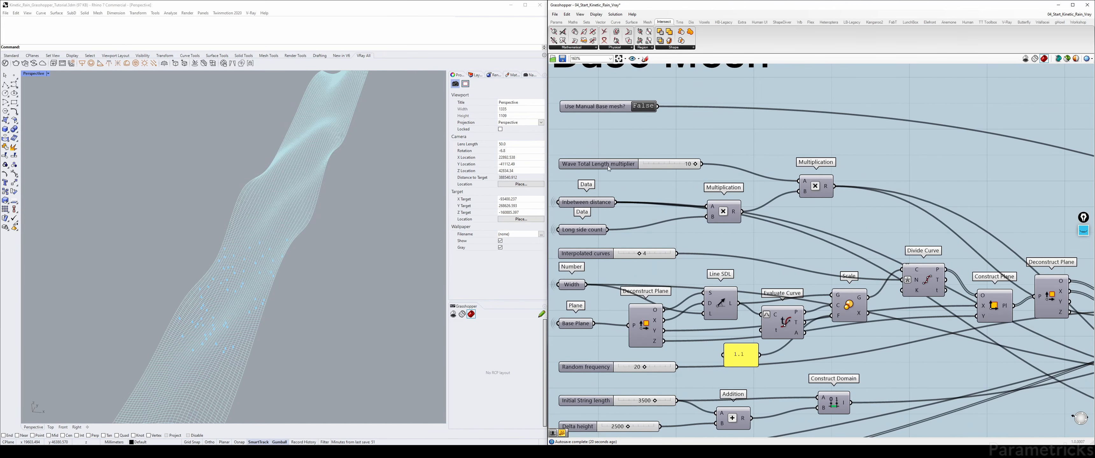
{"action": "left_click_drag", "start_coordinate": [608, 167], "coordinate": [604, 159]}
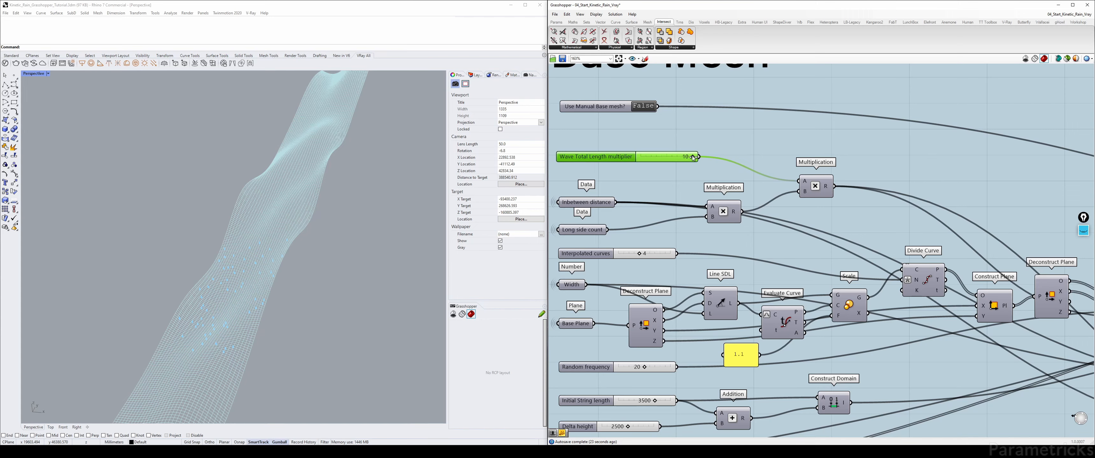
{"action": "left_click_drag", "start_coordinate": [693, 159], "coordinate": [682, 157]}
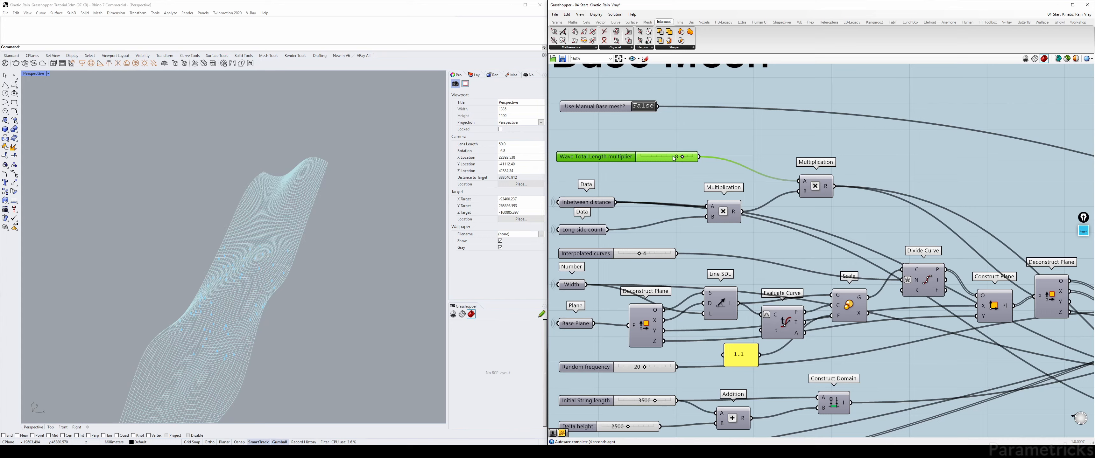
{"action": "right_click_drag", "start_coordinate": [369, 253], "coordinate": [335, 223]}
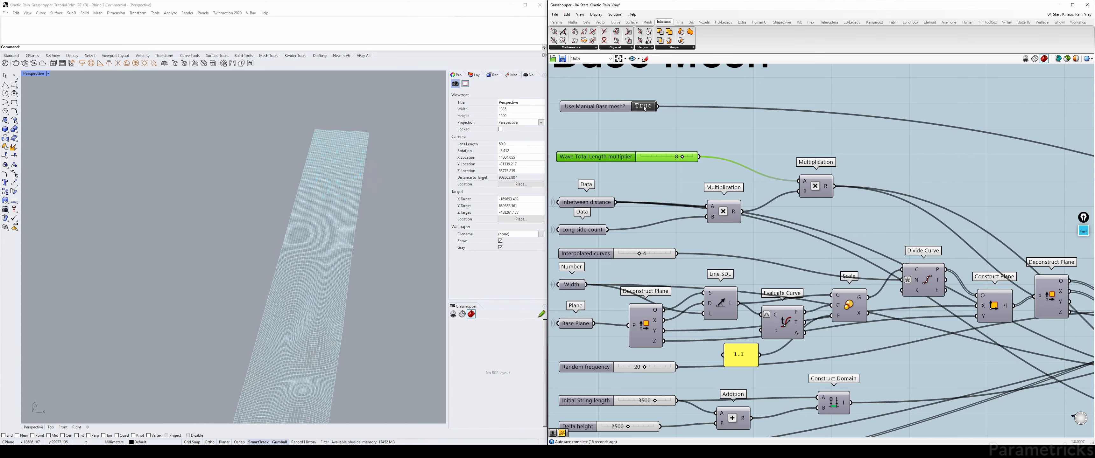
{"action": "scroll", "coordinate": [662, 162], "scroll_direction": "down", "scroll_amount": 5}
{"action": "right_click_drag", "start_coordinate": [1031, 176], "coordinate": [729, 147]}
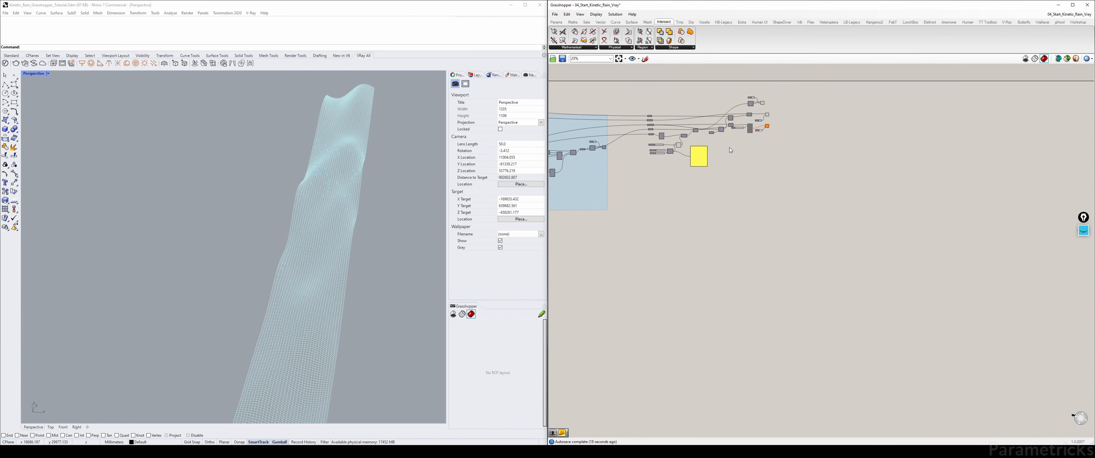
{"action": "scroll", "coordinate": [729, 147], "scroll_direction": "up", "scroll_amount": 3}
{"action": "scroll", "coordinate": [719, 150], "scroll_direction": "up", "scroll_amount": 3}
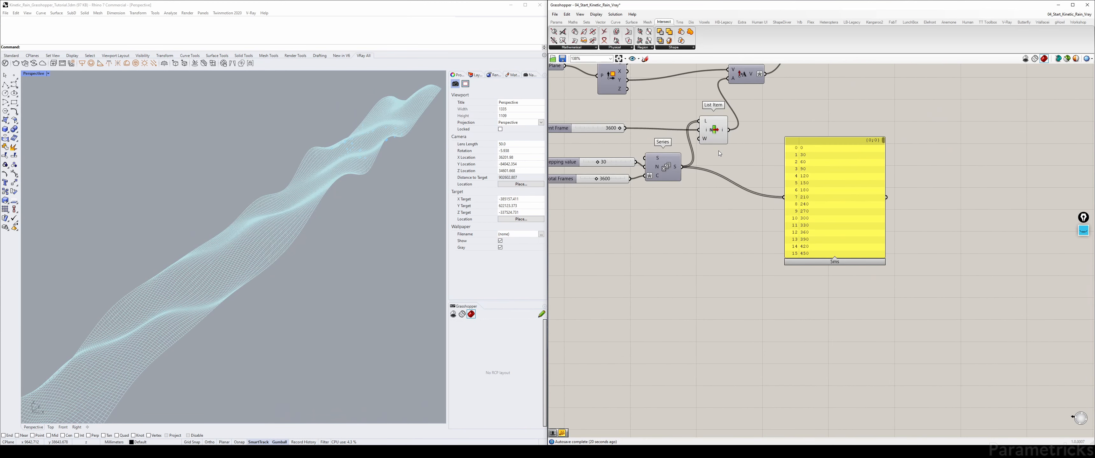
Set the Current Frame slider to 0 while viewing the displaced mesh in perspective.
{"action": "right_click_drag", "start_coordinate": [818, 146], "coordinate": [909, 170]}
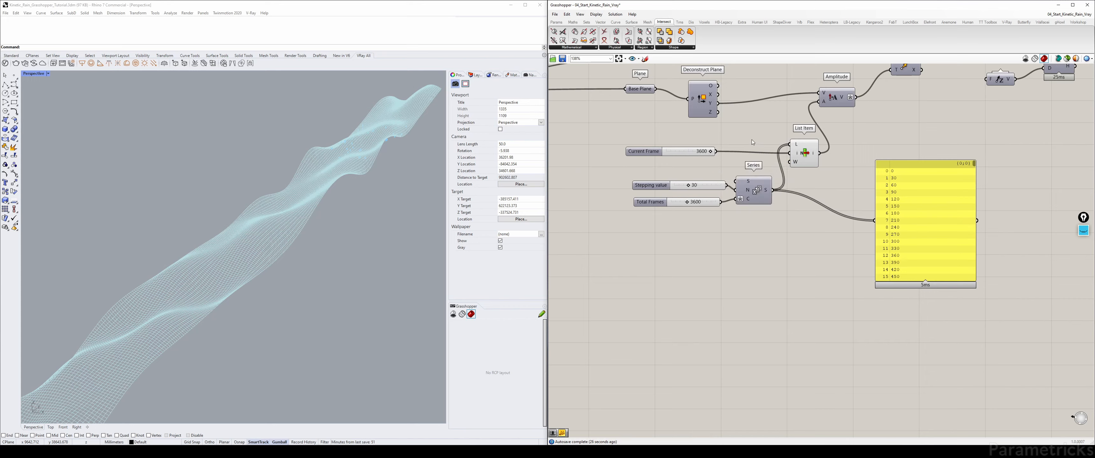
{"action": "right_click_drag", "start_coordinate": [328, 135], "coordinate": [366, 184]}
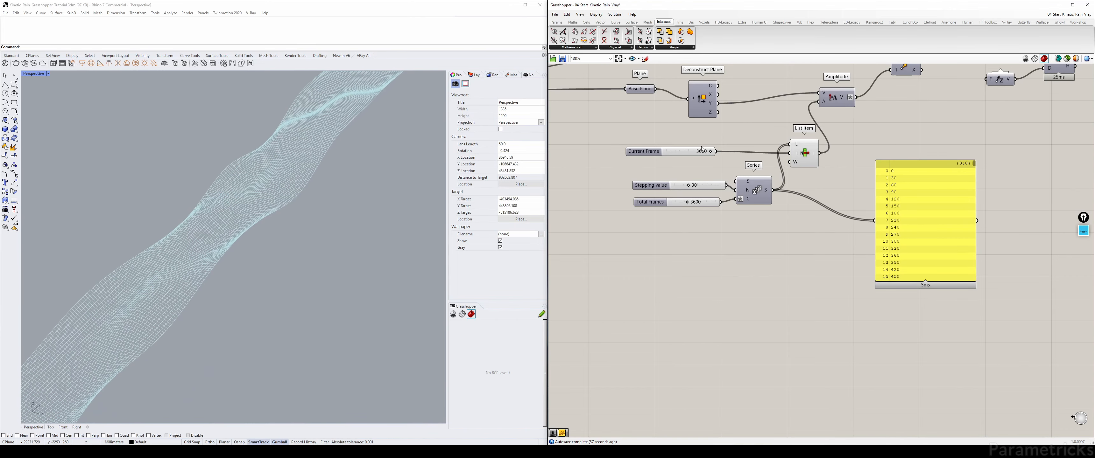
{"action": "left_click_drag", "start_coordinate": [711, 151], "coordinate": [614, 154]}
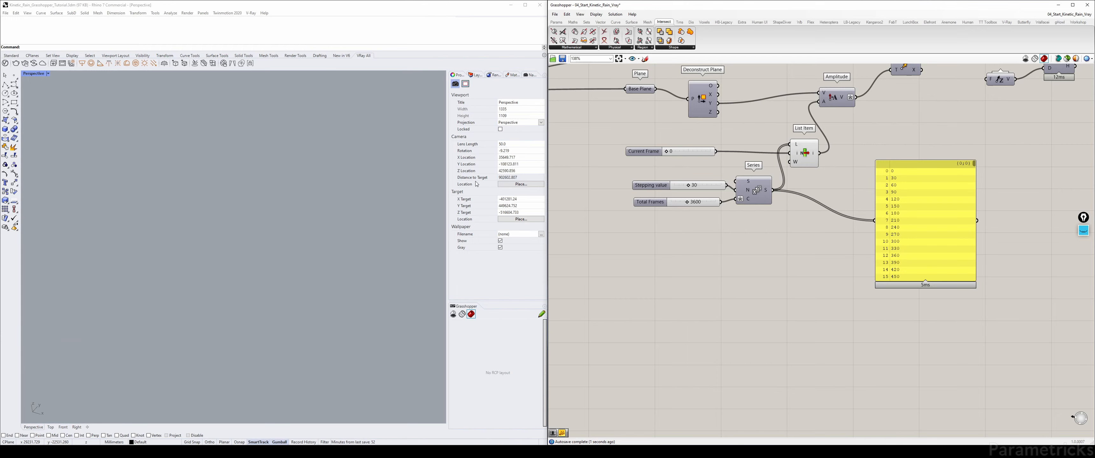
Turn off the preview of the Custom Preview component fed by Mesh Edges, leaving only the droplets displayed.
{"action": "scroll", "coordinate": [841, 145], "scroll_direction": "down", "scroll_amount": 5}
{"action": "right_click_drag", "start_coordinate": [916, 136], "coordinate": [700, 162]}
{"action": "scroll", "coordinate": [820, 132], "scroll_direction": "up", "scroll_amount": 4}
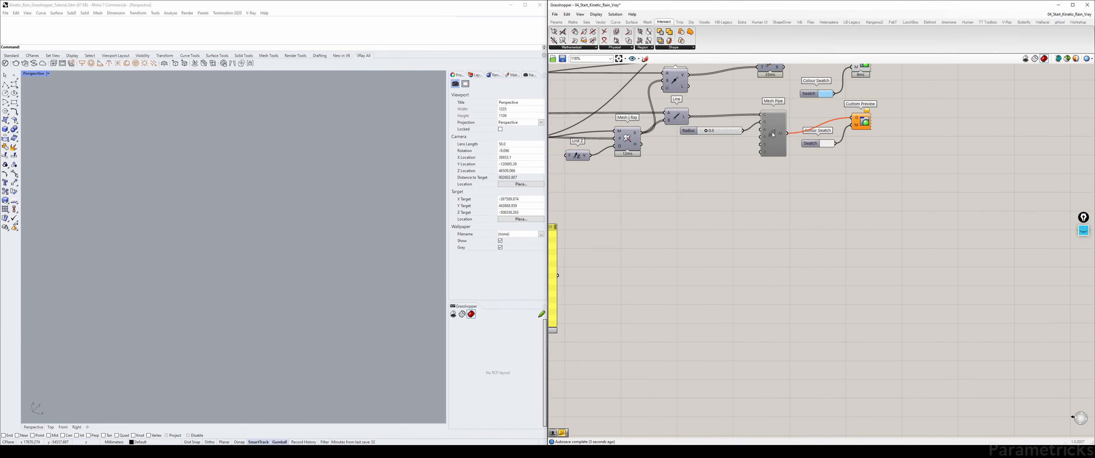
{"action": "right_click_drag", "start_coordinate": [761, 147], "coordinate": [1016, 131]}
{"action": "left_click", "coordinate": [669, 198]}
{"action": "right_click_drag", "start_coordinate": [1004, 94], "coordinate": [742, 209]}
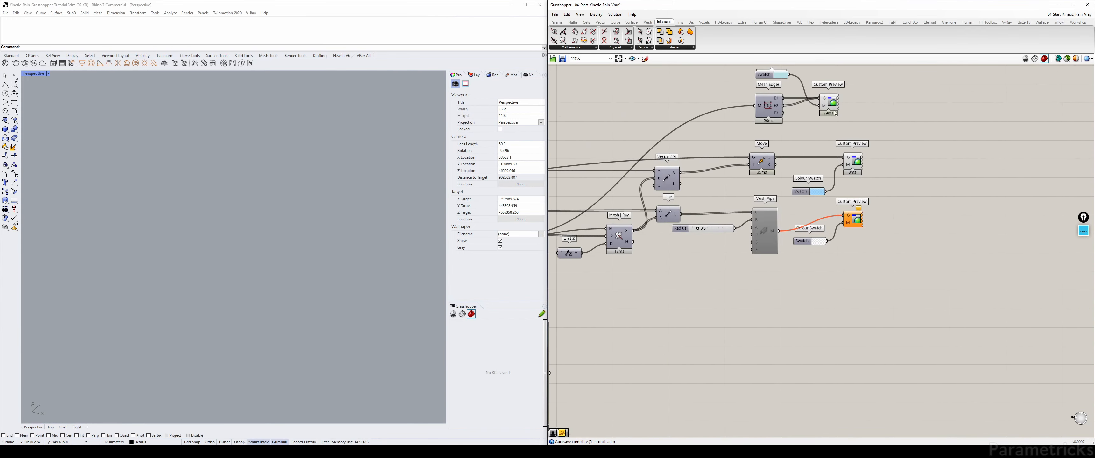
{"action": "left_click_drag", "start_coordinate": [831, 103], "coordinate": [844, 108]}
{"action": "middle_click", "coordinate": [843, 107]}
{"action": "left_click", "coordinate": [857, 121]}
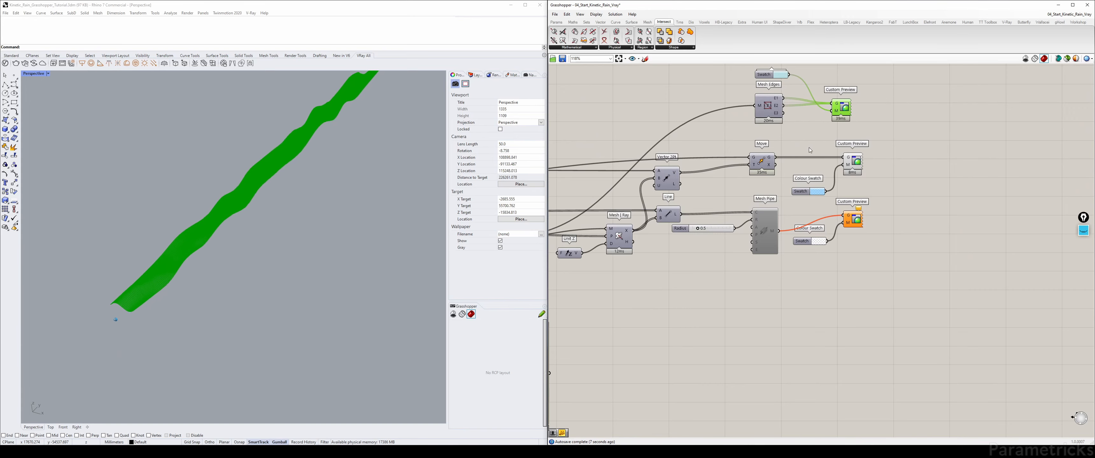
{"action": "left_click", "coordinate": [810, 151]}
{"action": "left_click", "coordinate": [839, 111]}
{"action": "key", "text": "ctrl+q"}
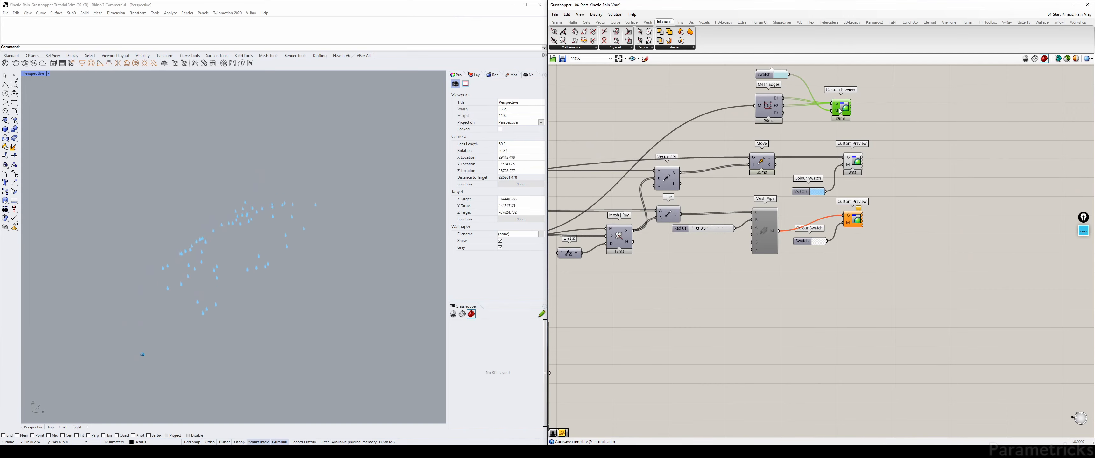
Turn on the preview of the Line component to show the droplets' suspension strings.
{"action": "right_click_drag", "start_coordinate": [663, 179], "coordinate": [849, 153]}
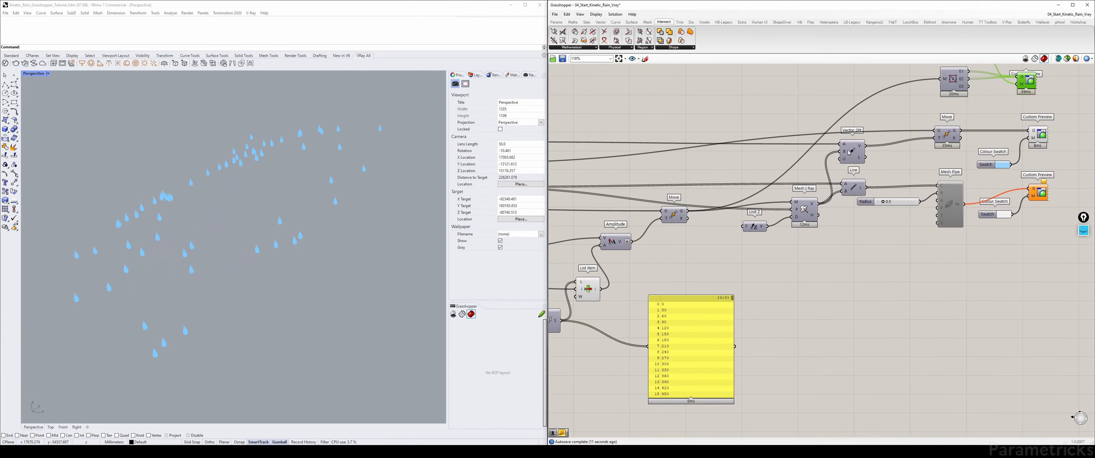
{"action": "left_click", "coordinate": [853, 187]}
{"action": "key", "text": "ctrl+q"}
{"action": "left_click", "coordinate": [816, 229]}
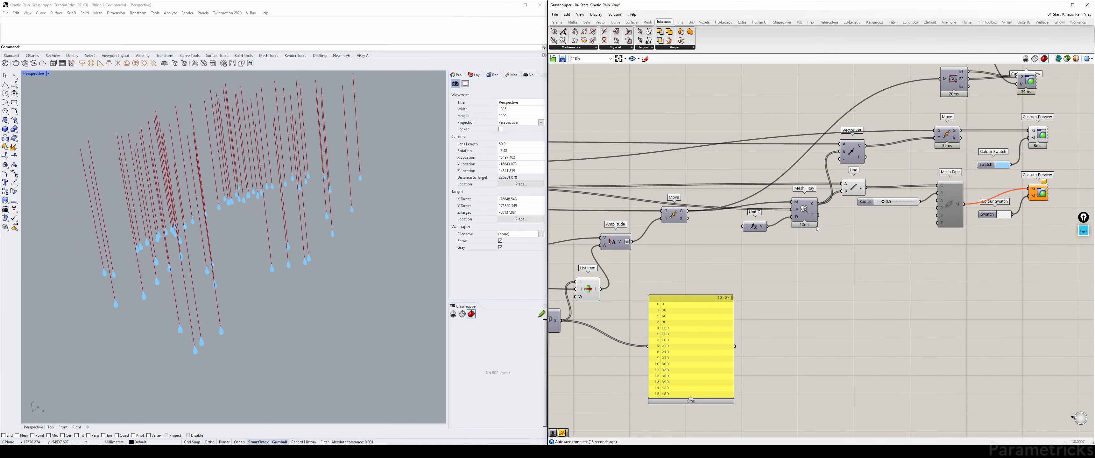
In the Grid Points group, switch Randomize Reduction? to False and set Culling pattern steps to 5.
{"action": "scroll", "coordinate": [817, 227], "scroll_direction": "down", "scroll_amount": 6}
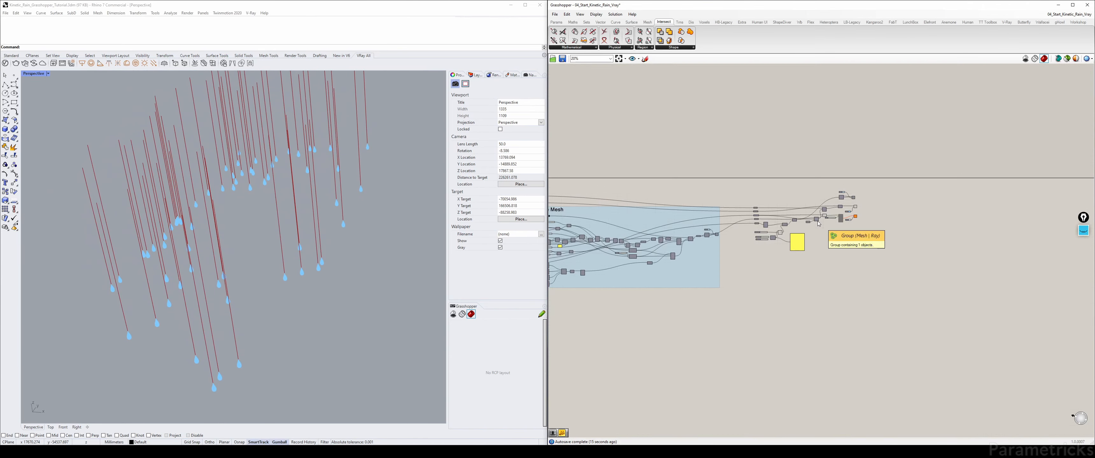
{"action": "right_click_drag", "start_coordinate": [818, 223], "coordinate": [950, 188]}
{"action": "right_click_drag", "start_coordinate": [632, 211], "coordinate": [882, 189]}
{"action": "scroll", "coordinate": [742, 202], "scroll_direction": "up", "scroll_amount": 10}
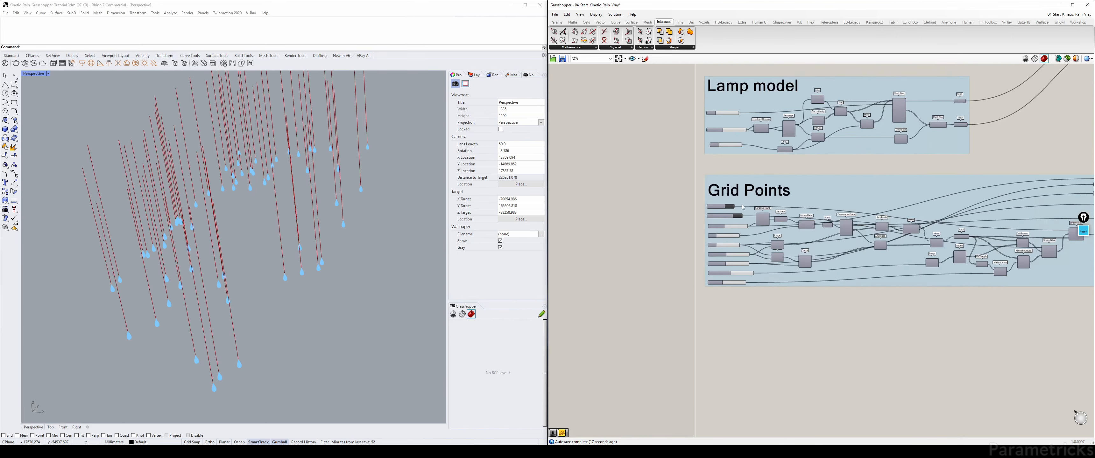
{"action": "double_click", "coordinate": [749, 224]}
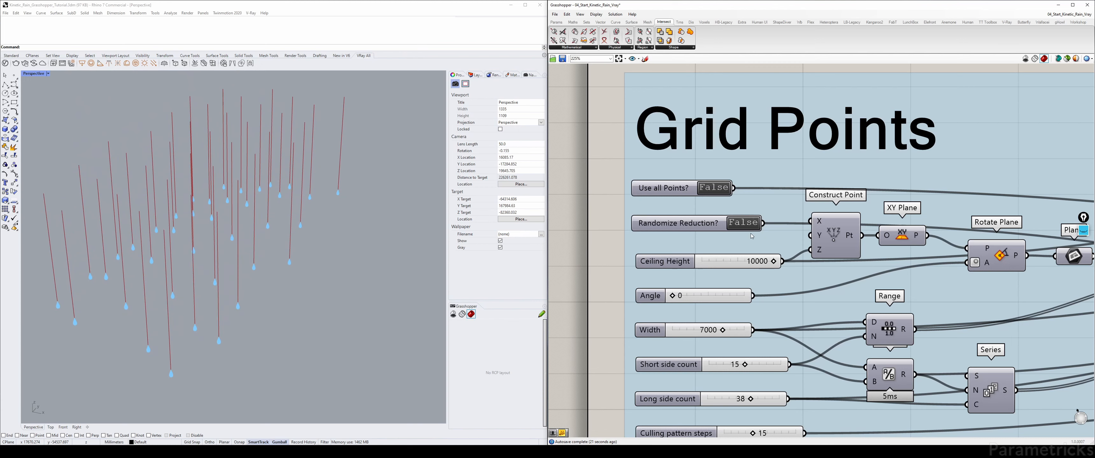
{"action": "right_click_drag", "start_coordinate": [745, 277], "coordinate": [715, 162]}
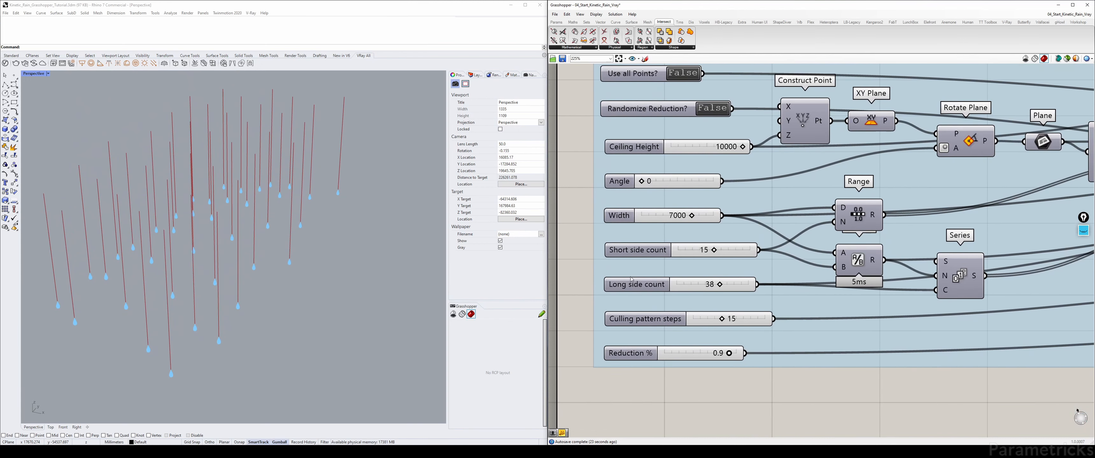
{"action": "left_click_drag", "start_coordinate": [724, 319], "coordinate": [676, 323]}
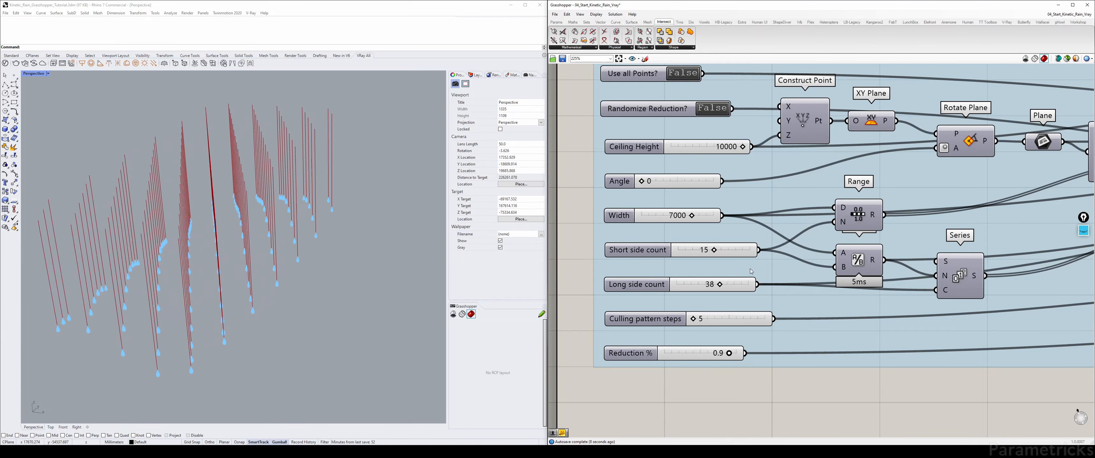
Review the Base Mesh group's Use Manual Base mesh? toggle and run the Current Frame slider, ending at 0.
{"action": "scroll", "coordinate": [762, 268], "scroll_direction": "down", "scroll_amount": 4}
{"action": "scroll", "coordinate": [762, 268], "scroll_direction": "down", "scroll_amount": 2}
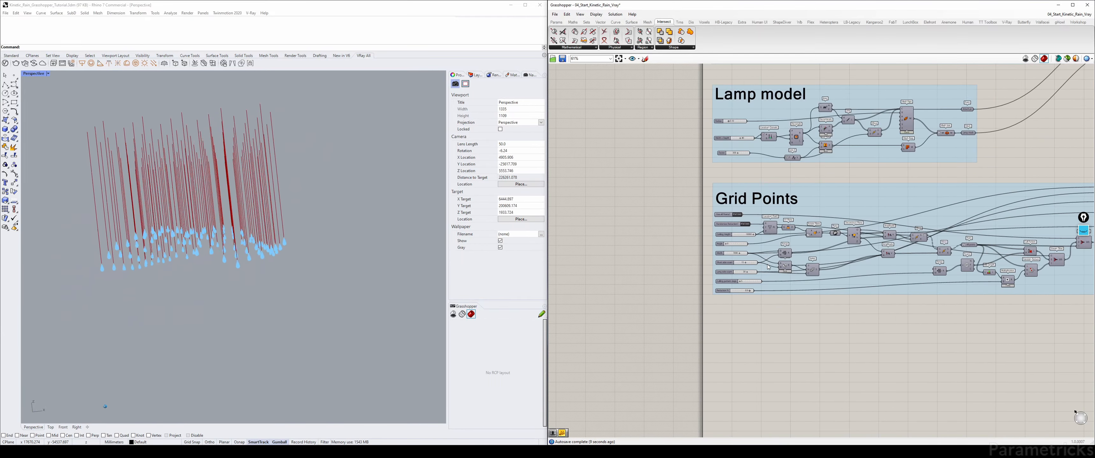
{"action": "scroll", "coordinate": [829, 259], "scroll_direction": "down", "scroll_amount": 2}
{"action": "scroll", "coordinate": [728, 208], "scroll_direction": "up", "scroll_amount": 4}
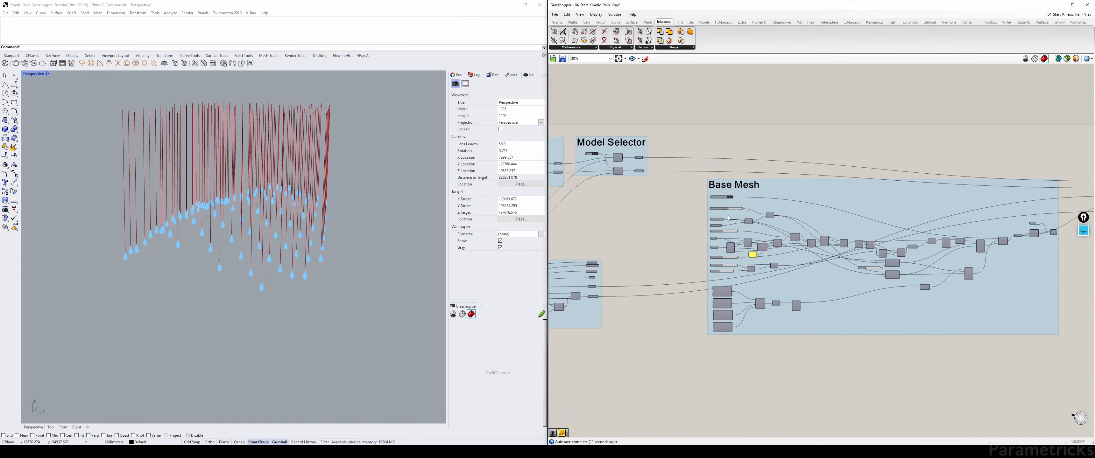
{"action": "scroll", "coordinate": [728, 207], "scroll_direction": "up", "scroll_amount": 3}
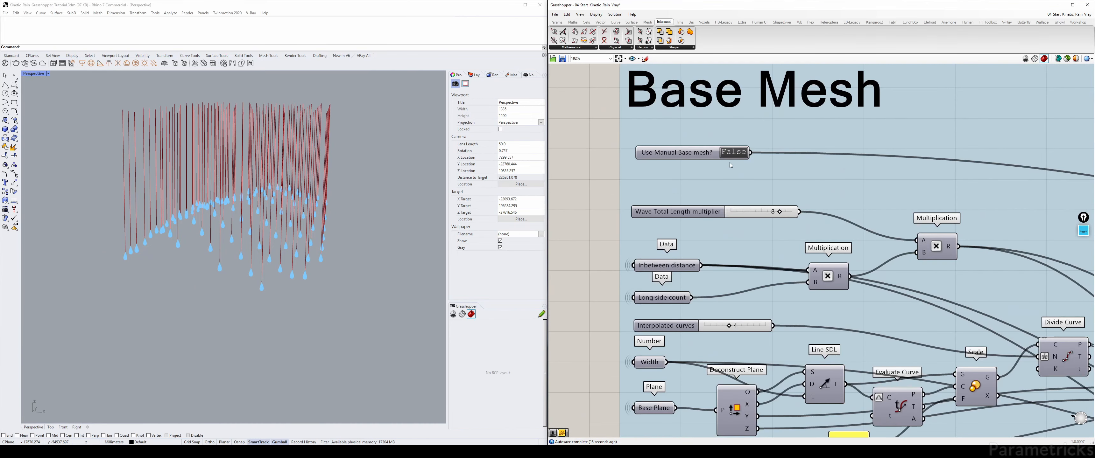
{"action": "left_click", "coordinate": [654, 158]}
{"action": "scroll", "coordinate": [752, 149], "scroll_direction": "down", "scroll_amount": 3}
{"action": "right_click_drag", "start_coordinate": [753, 149], "coordinate": [843, 192]}
{"action": "scroll", "coordinate": [678, 206], "scroll_direction": "up", "scroll_amount": 4}
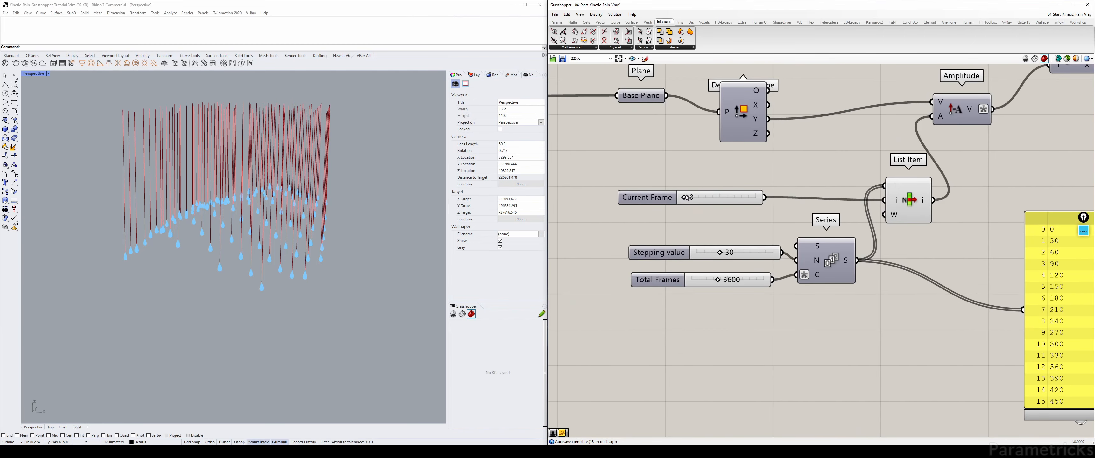
{"action": "left_click_drag", "start_coordinate": [687, 197], "coordinate": [608, 199]}
Switch the Use Manual Base mesh? toggle in the Base Mesh group to True.
{"action": "scroll", "coordinate": [689, 182], "scroll_direction": "down", "scroll_amount": 8}
{"action": "right_click_drag", "start_coordinate": [756, 184], "coordinate": [947, 186]}
{"action": "right_click_drag", "start_coordinate": [706, 155], "coordinate": [942, 166]}
{"action": "scroll", "coordinate": [749, 161], "scroll_direction": "up", "scroll_amount": 5}
{"action": "left_click", "coordinate": [764, 191]}
Advance the Current Frame slider to 2405 to preview the droplets moving over the manual base mesh.
{"action": "scroll", "coordinate": [765, 190], "scroll_direction": "down", "scroll_amount": 4}
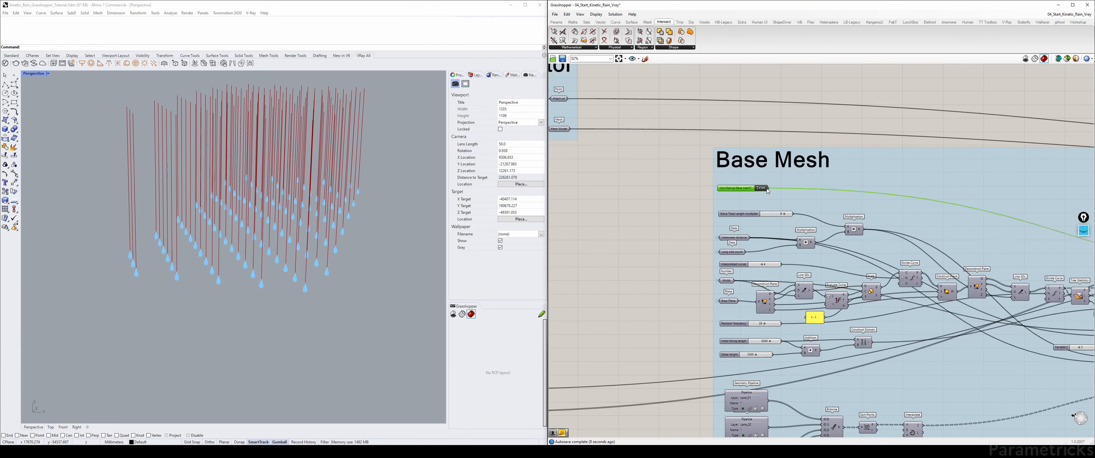
{"action": "right_click_drag", "start_coordinate": [1008, 175], "coordinate": [633, 162]}
{"action": "right_click_drag", "start_coordinate": [965, 191], "coordinate": [782, 182]}
{"action": "scroll", "coordinate": [789, 215], "scroll_direction": "up", "scroll_amount": 6}
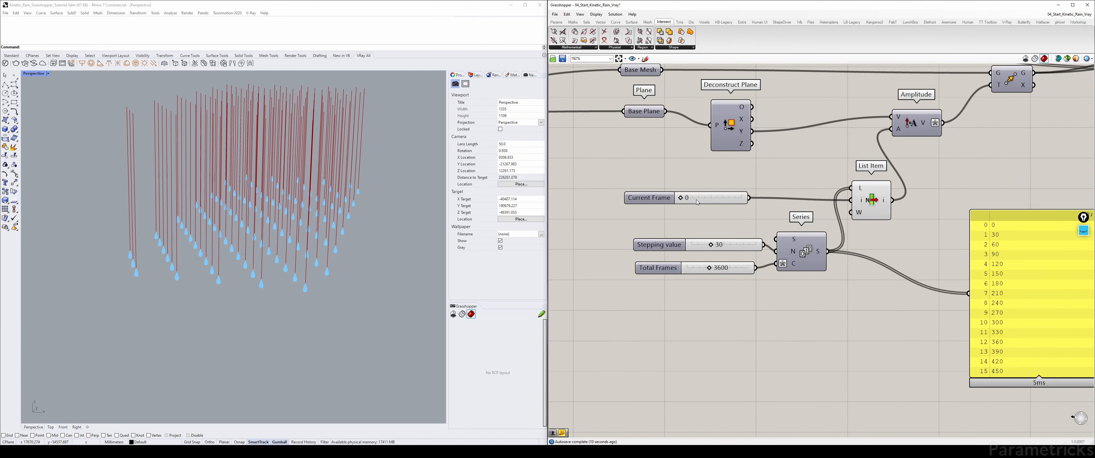
{"action": "left_click_drag", "start_coordinate": [699, 199], "coordinate": [714, 198]}
{"action": "left_click_drag", "start_coordinate": [735, 195], "coordinate": [744, 195]}
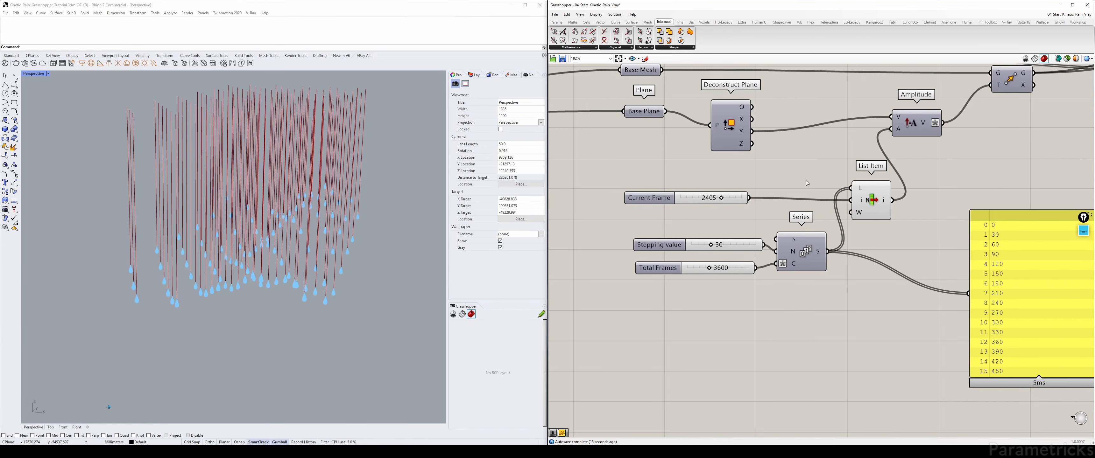
Turn the Line component's preview back off to hide the suspension strings.
{"action": "scroll", "coordinate": [807, 183], "scroll_direction": "down", "scroll_amount": 4}
{"action": "right_click_drag", "start_coordinate": [1053, 146], "coordinate": [814, 159]}
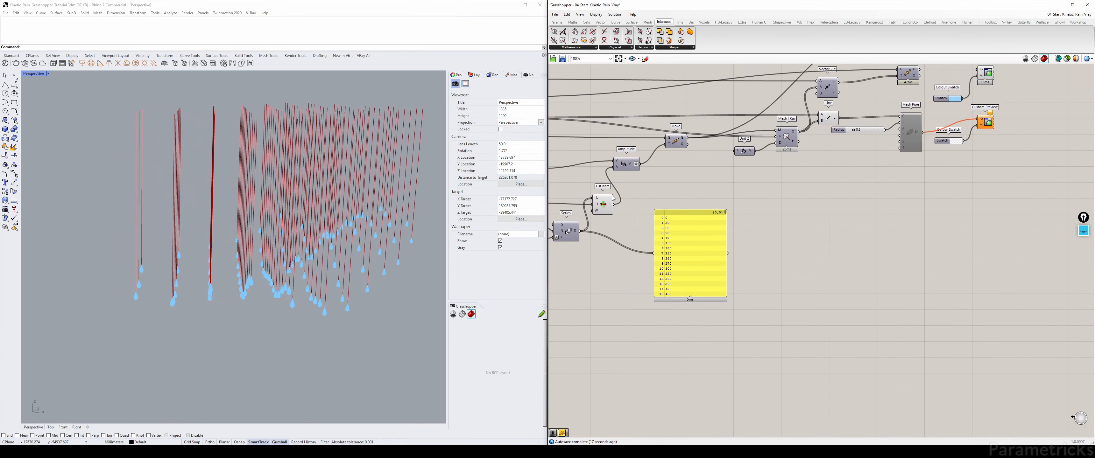
{"action": "left_click", "coordinate": [602, 206]}
{"action": "right_click_drag", "start_coordinate": [710, 177], "coordinate": [780, 155]}
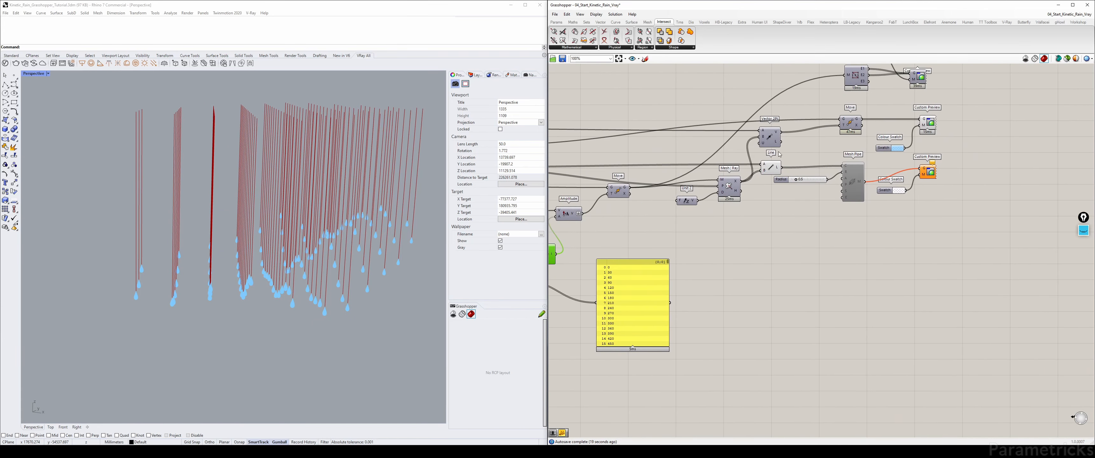
{"action": "left_click", "coordinate": [773, 171]}
{"action": "key", "text": "ctrl+q"}
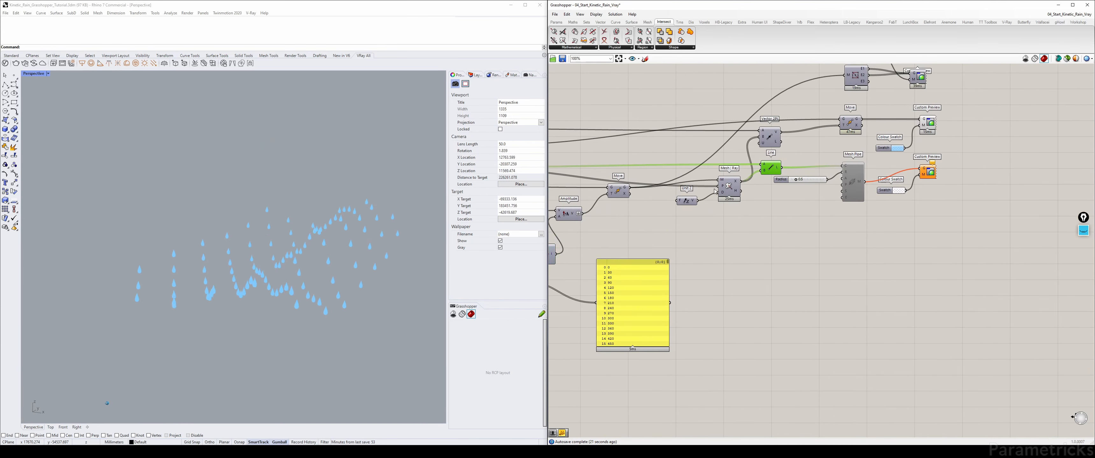
Set the Current Frame slider to its 3600 end value and inspect the droplets in perspective.
{"action": "right_click_drag", "start_coordinate": [773, 170], "coordinate": [926, 163]}
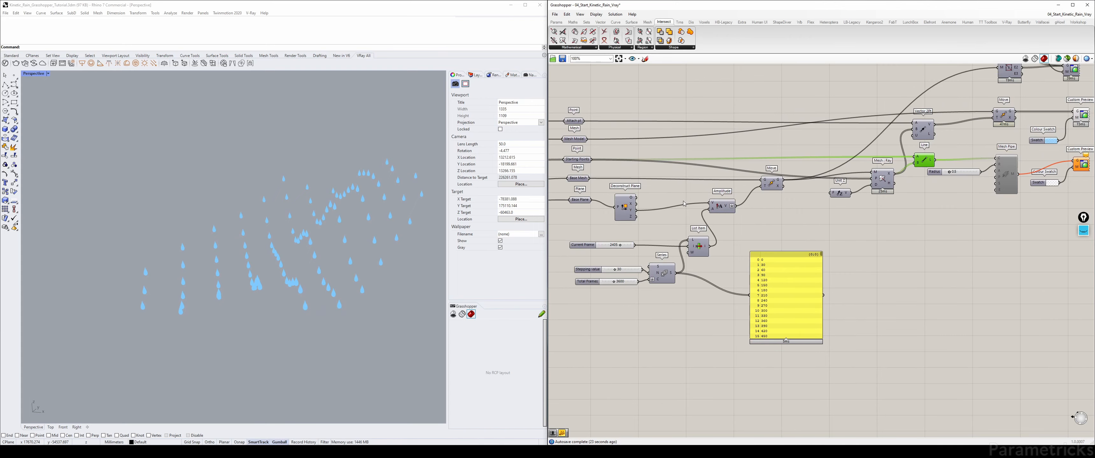
{"action": "scroll", "coordinate": [609, 243], "scroll_direction": "up", "scroll_amount": 4}
{"action": "left_click_drag", "start_coordinate": [632, 246], "coordinate": [658, 247]}
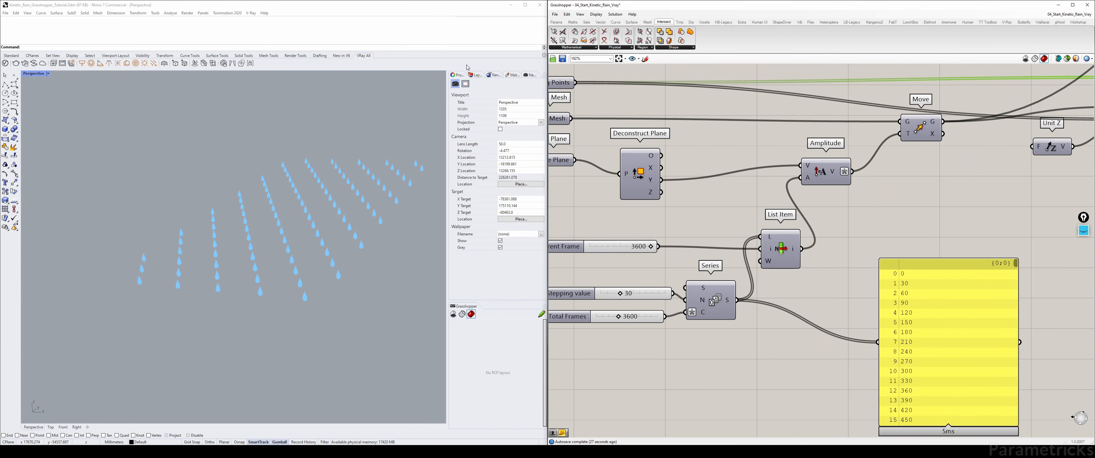
Show the Rhino layer list with the Lane layers, and toggle Use Manual Base mesh? off and on to compare.
{"action": "left_click", "coordinate": [475, 74]}
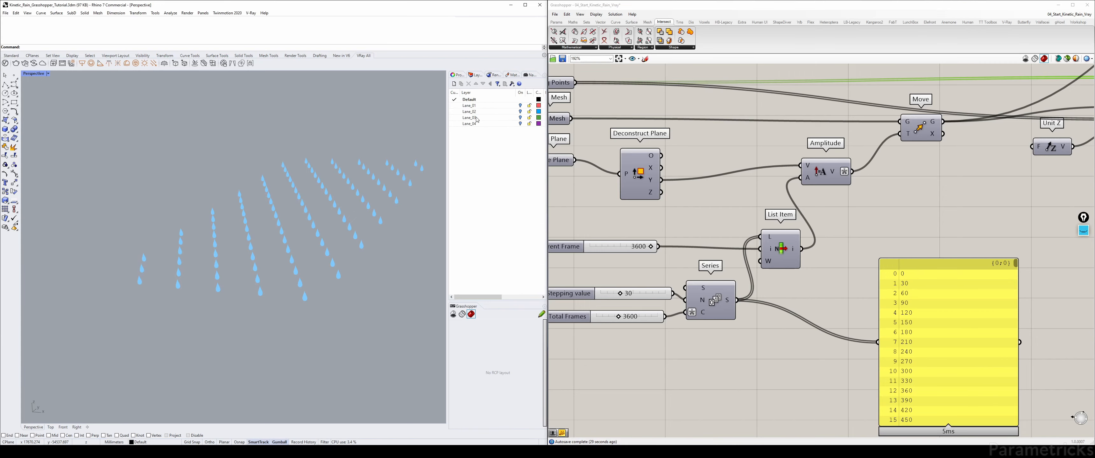
{"action": "scroll", "coordinate": [843, 200], "scroll_direction": "down", "scroll_amount": 5}
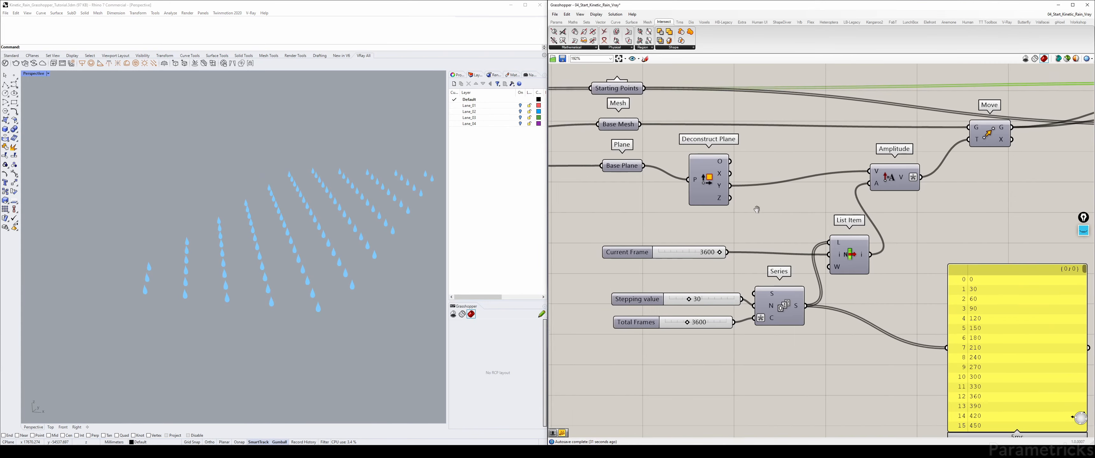
{"action": "right_click_drag", "start_coordinate": [745, 184], "coordinate": [1001, 172]}
{"action": "right_click_drag", "start_coordinate": [667, 152], "coordinate": [868, 147]}
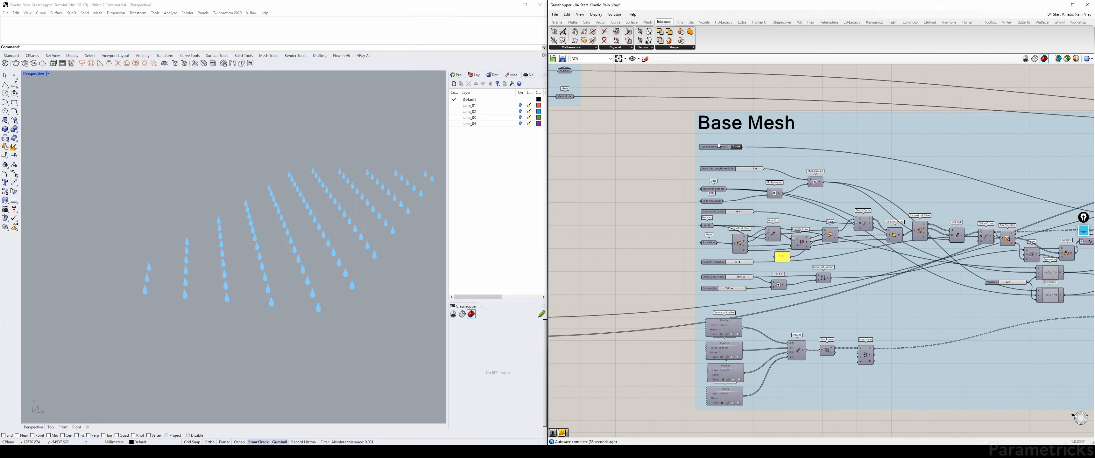
{"action": "scroll", "coordinate": [746, 150], "scroll_direction": "up", "scroll_amount": 3}
{"action": "double_click", "coordinate": [754, 153]}
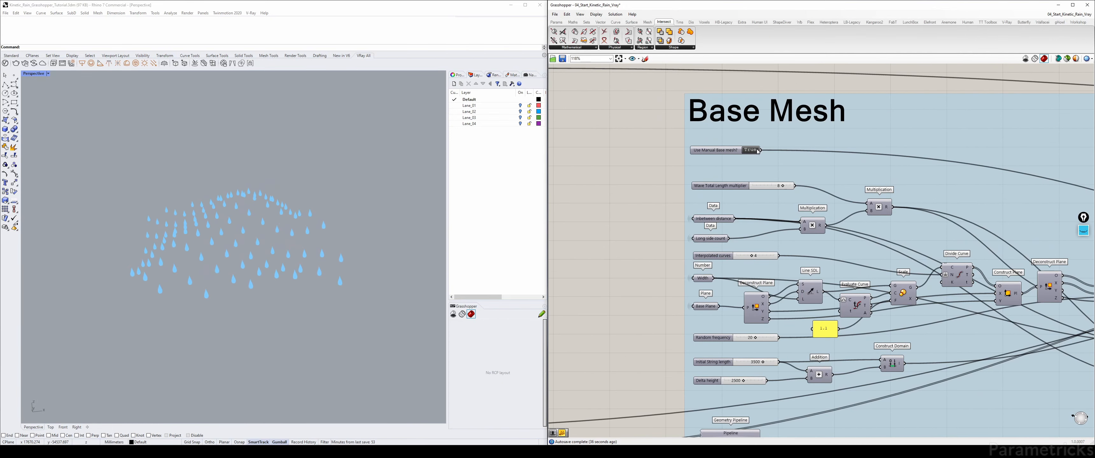
Scrub the Current Frame slider down to 0 and back to 3600 to preview the full droplet animation.
{"action": "scroll", "coordinate": [800, 168], "scroll_direction": "down", "scroll_amount": 4}
{"action": "right_click_drag", "start_coordinate": [800, 166], "coordinate": [576, 157]}
{"action": "scroll", "coordinate": [859, 178], "scroll_direction": "up", "scroll_amount": 4}
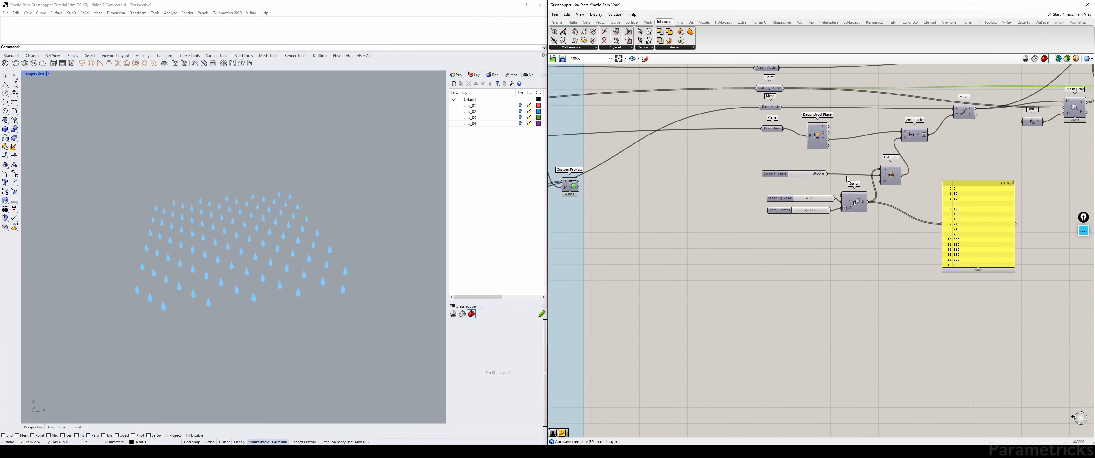
{"action": "scroll", "coordinate": [825, 177], "scroll_direction": "up", "scroll_amount": 2}
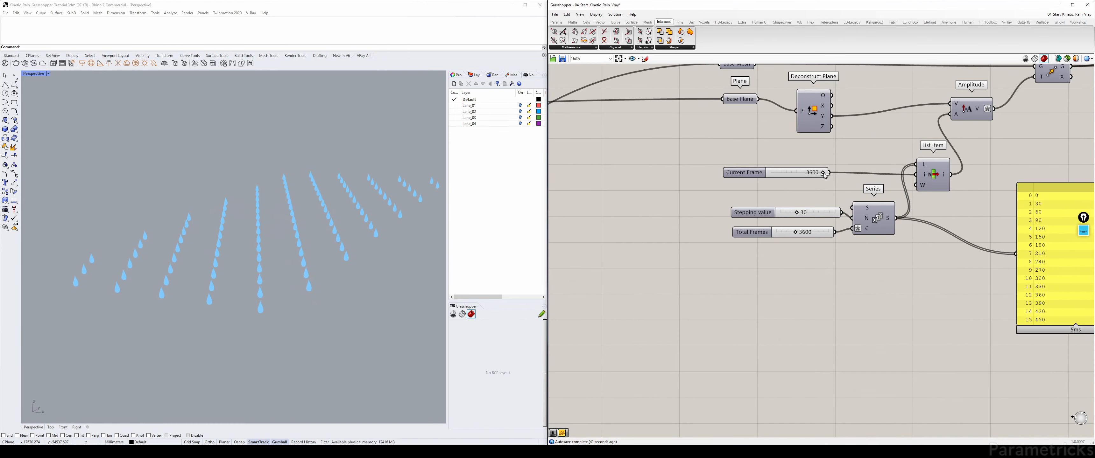
{"action": "left_click_drag", "start_coordinate": [823, 175], "coordinate": [757, 172]}
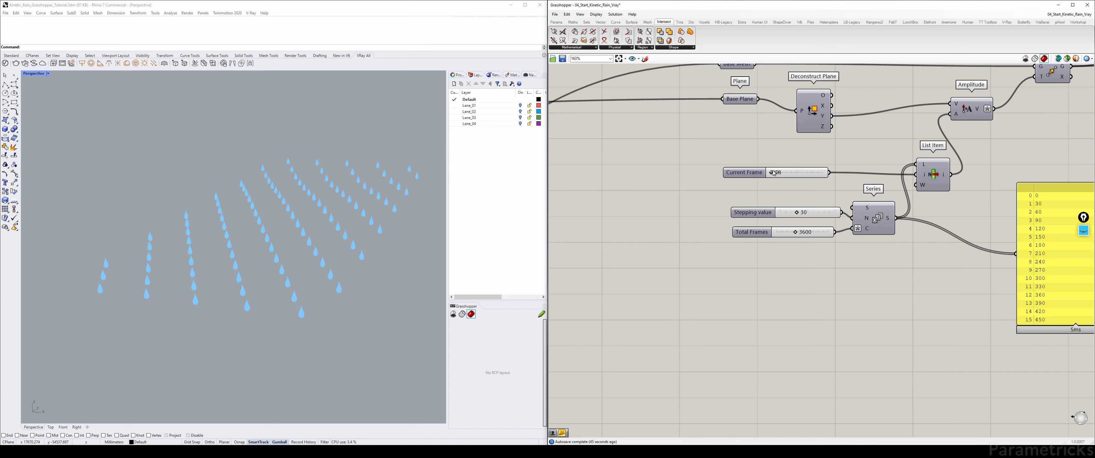
{"action": "left_click_drag", "start_coordinate": [772, 173], "coordinate": [833, 172]}
{"action": "left_click_drag", "start_coordinate": [823, 172], "coordinate": [838, 173]}
Move the Stepping value and Total Frames sliders close together beside the Series component's inputs.
{"action": "right_click_drag", "start_coordinate": [863, 147], "coordinate": [737, 151]}
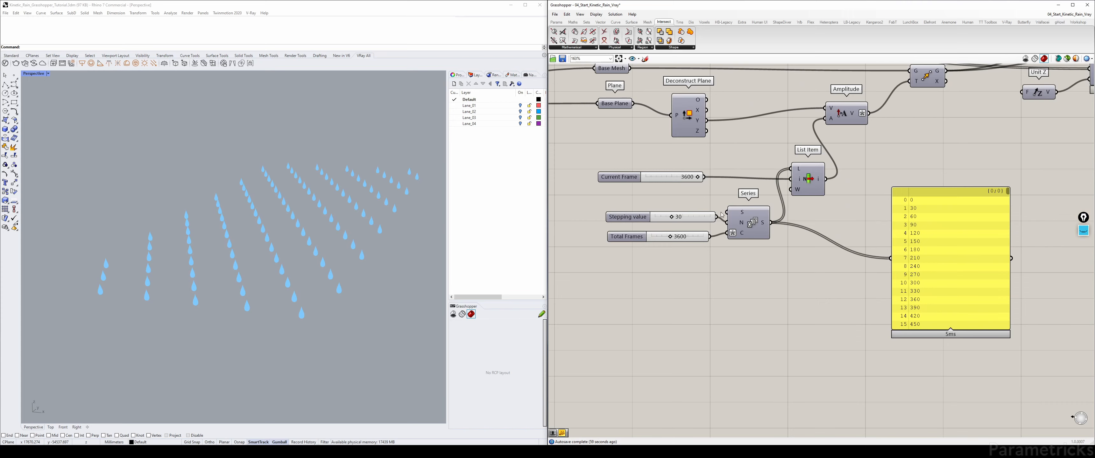
{"action": "mouse_move", "coordinate": [658, 219]}
{"action": "left_mouse_down"}
{"action": "mouse_move", "coordinate": [617, 231]}
{"action": "mouse_move", "coordinate": [645, 216]}
{"action": "left_mouse_up"}
{"action": "left_click", "coordinate": [637, 234], "text": "shift"}
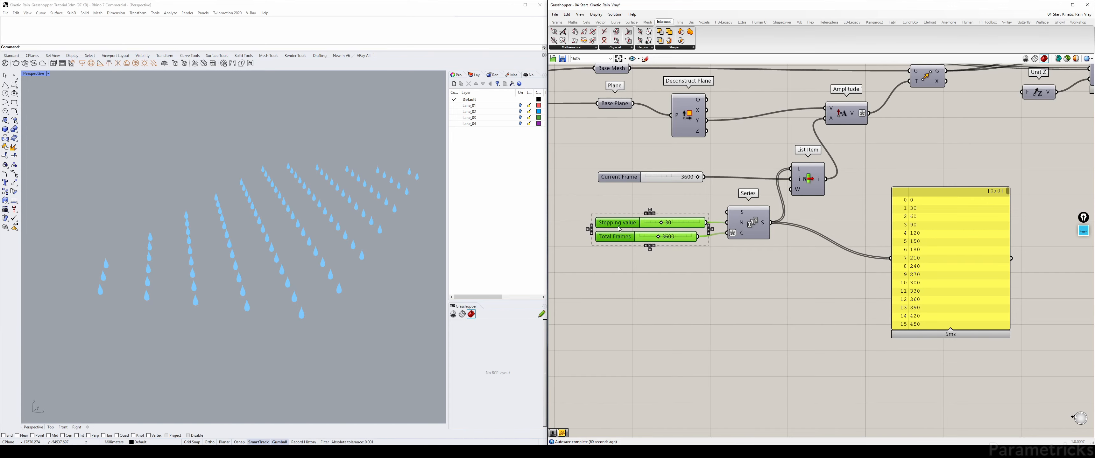
{"action": "left_click", "coordinate": [662, 164]}
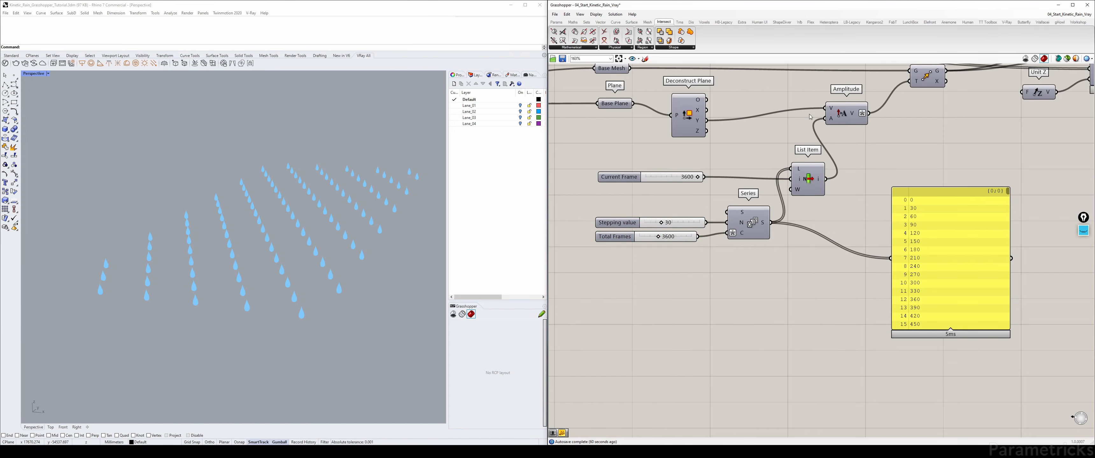
Turn on the preview of the Move component that shifts the base mesh.
{"action": "right_click_drag", "start_coordinate": [932, 82], "coordinate": [867, 135]}
{"action": "left_click", "coordinate": [866, 134]}
{"action": "key", "text": "ctrl+q"}
{"action": "left_click", "coordinate": [790, 181]}
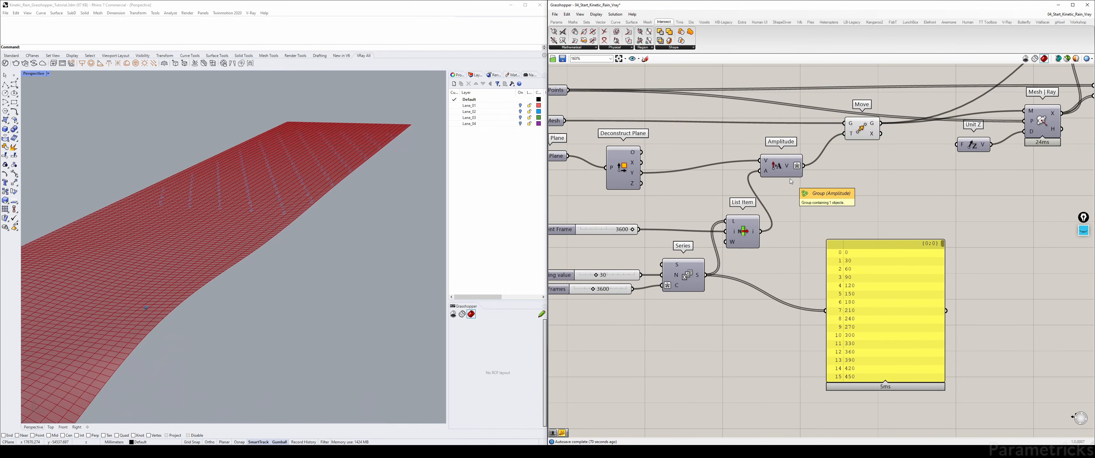
Delete the yellow panel that lists the Series output values.
{"action": "right_click_drag", "start_coordinate": [577, 280], "coordinate": [651, 269]}
{"action": "left_click", "coordinate": [658, 265]}
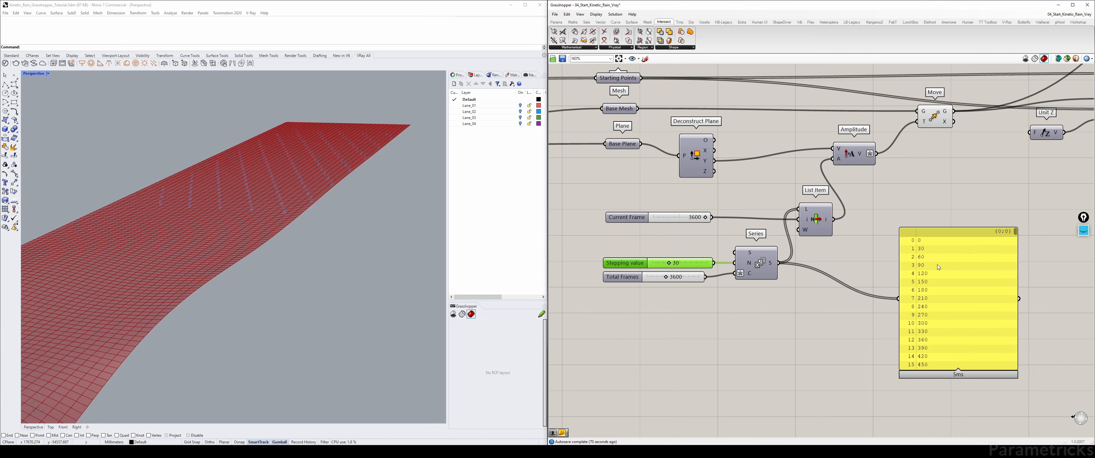
{"action": "left_click", "coordinate": [973, 269]}
{"action": "key", "text": "Delete"}
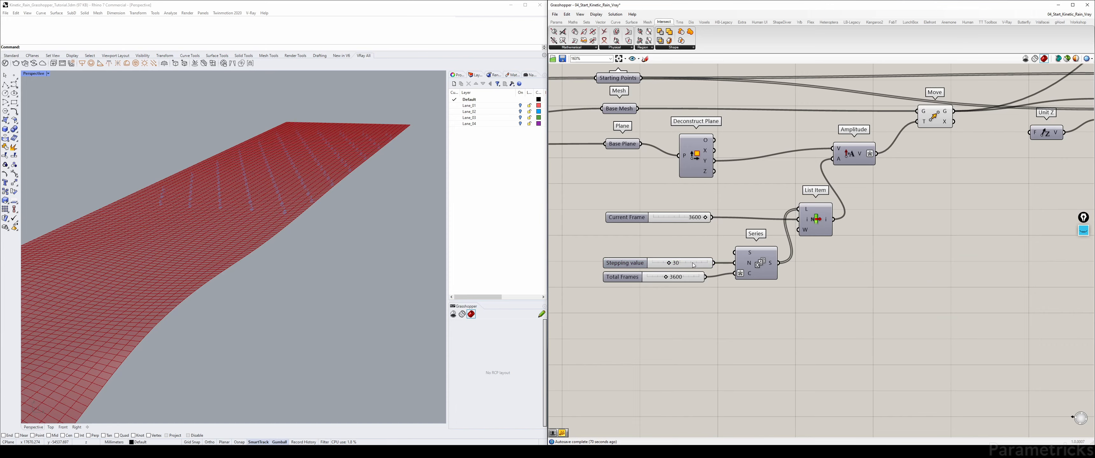
{"action": "right_click_drag", "start_coordinate": [858, 188], "coordinate": [820, 185]}
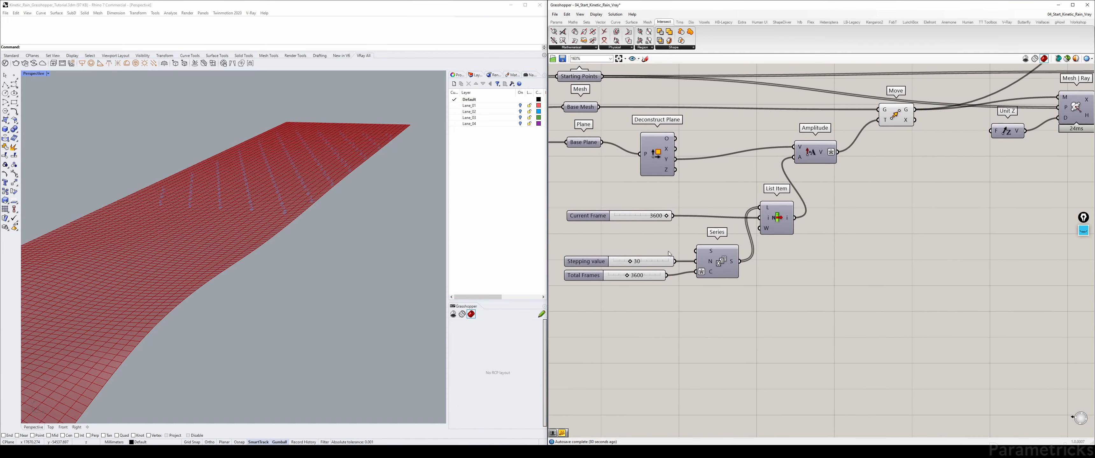
{"action": "left_click_drag", "start_coordinate": [657, 306], "coordinate": [633, 261]}
{"action": "left_click", "coordinate": [848, 232]}
{"action": "left_click_drag", "start_coordinate": [625, 248], "coordinate": [576, 292]}
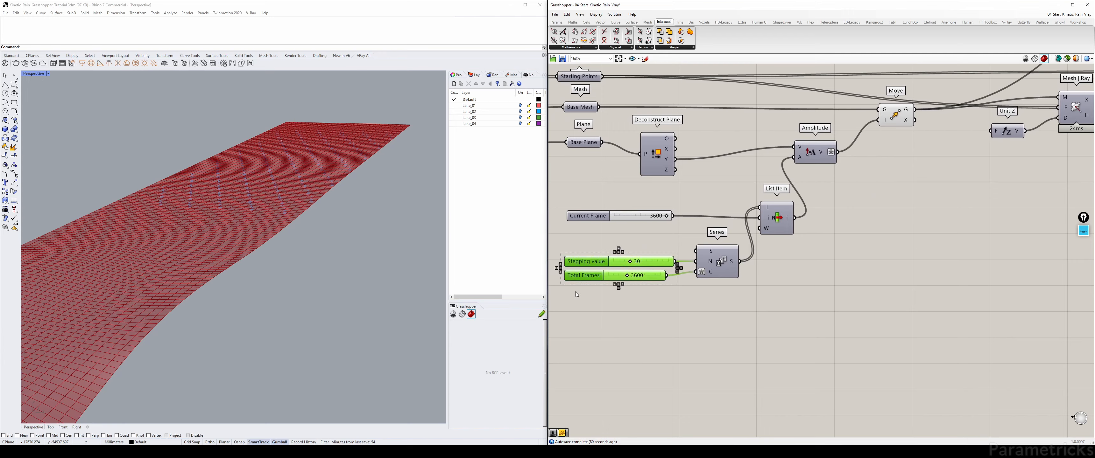
{"action": "left_click", "coordinate": [685, 249]}
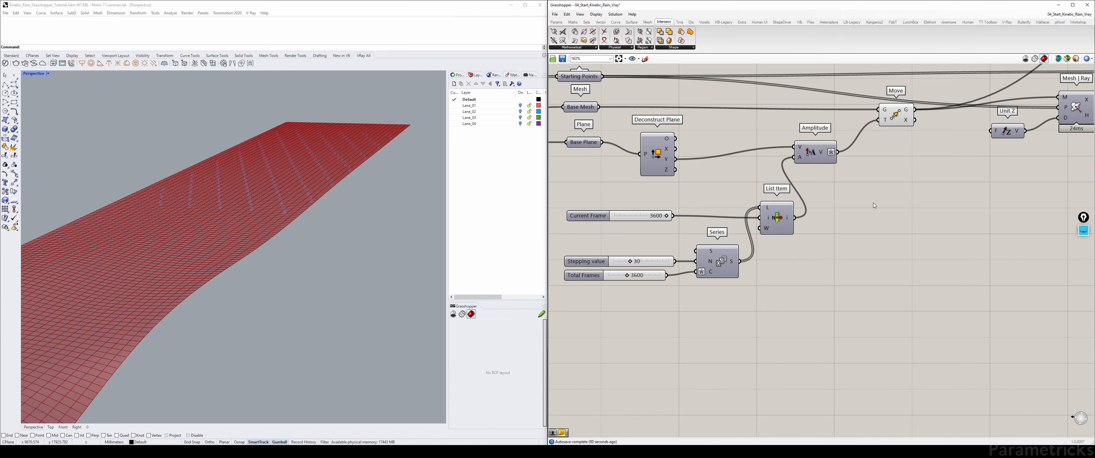
Inspect the shape and length of the moved base mesh over the droplets in the Perspective viewport.
{"action": "right_click_drag", "start_coordinate": [894, 196], "coordinate": [779, 252]}
{"action": "left_click_drag", "start_coordinate": [786, 174], "coordinate": [766, 182]}
{"action": "left_click", "coordinate": [774, 208]}
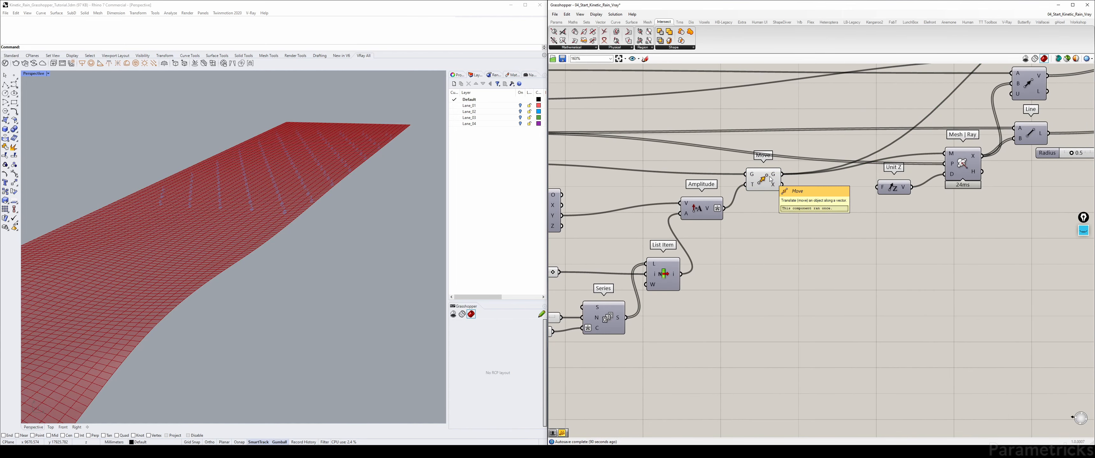
{"action": "left_click", "coordinate": [342, 238]}
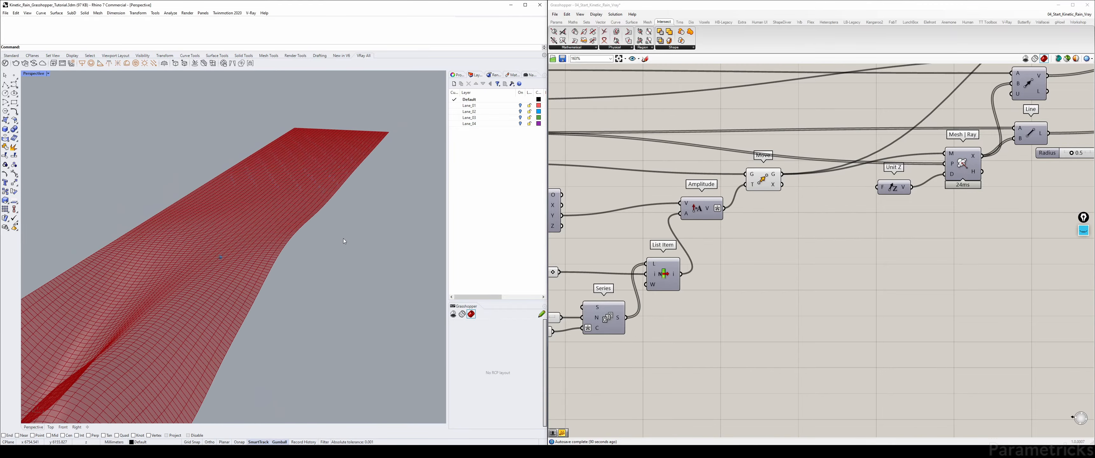
{"action": "scroll", "coordinate": [346, 238], "scroll_direction": "down", "scroll_amount": 12}
{"action": "right_click_drag", "start_coordinate": [345, 238], "coordinate": [346, 237]}
{"action": "scroll", "coordinate": [346, 238], "scroll_direction": "up", "scroll_amount": 10}
{"action": "scroll", "coordinate": [347, 238], "scroll_direction": "up", "scroll_amount": 3}
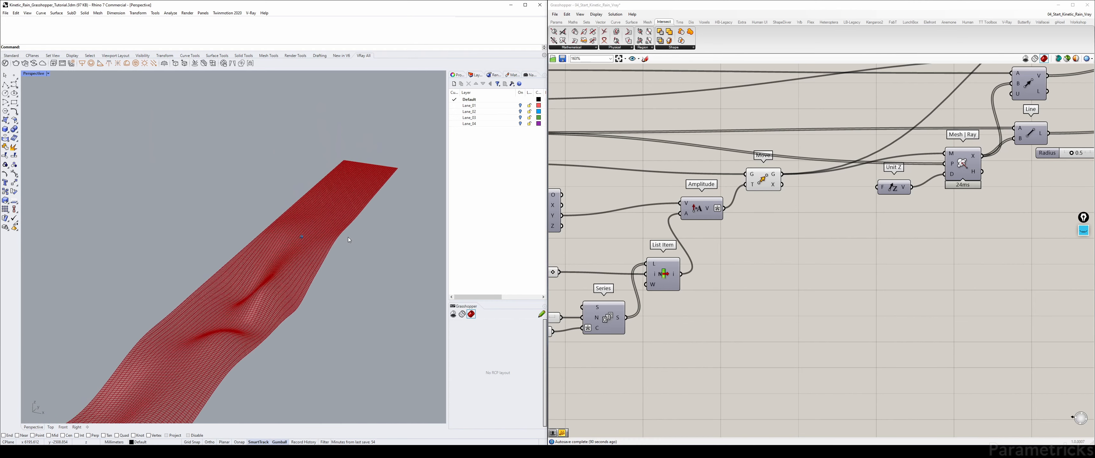
Turn off the Move component's preview and set the Current Frame slider to 0.
{"action": "left_click", "coordinate": [766, 182]}
{"action": "key", "text": "ctrl+q"}
{"action": "left_click", "coordinate": [745, 210]}
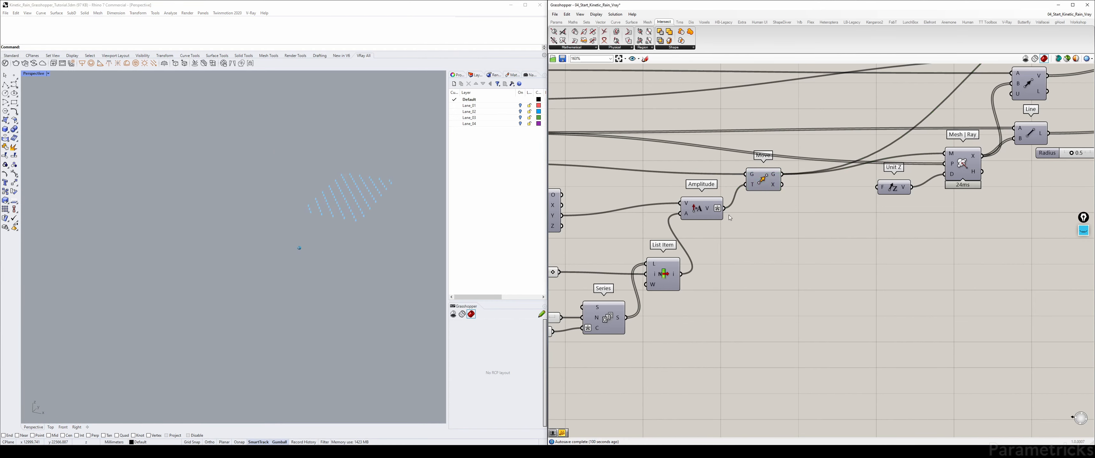
{"action": "right_click_drag", "start_coordinate": [689, 226], "coordinate": [875, 196]}
{"action": "left_click_drag", "start_coordinate": [740, 246], "coordinate": [686, 244]}
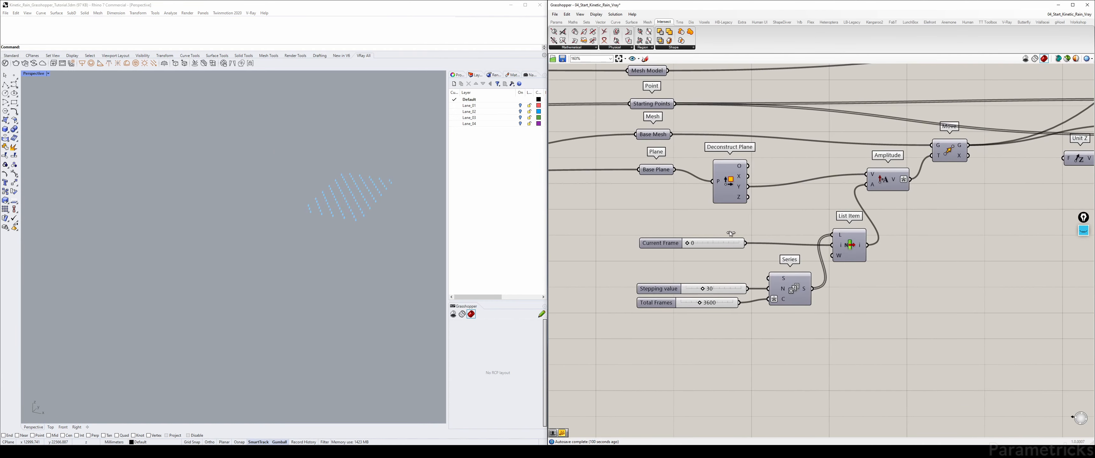
Review the definition's flow from the Current Frame and Series components through Mesh Ray to the Custom Preview components.
{"action": "left_click_drag", "start_coordinate": [881, 326], "coordinate": [602, 229]}
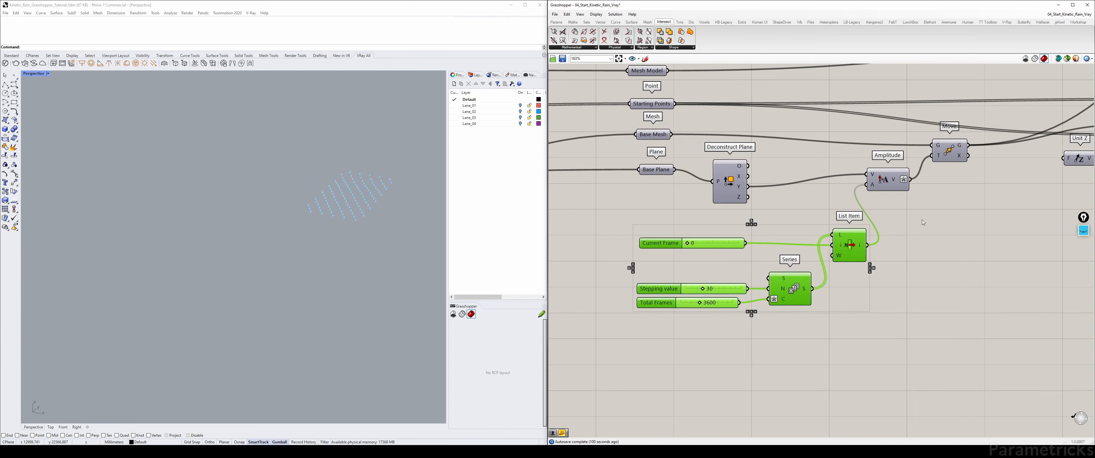
{"action": "scroll", "coordinate": [923, 223], "scroll_direction": "down", "scroll_amount": 7}
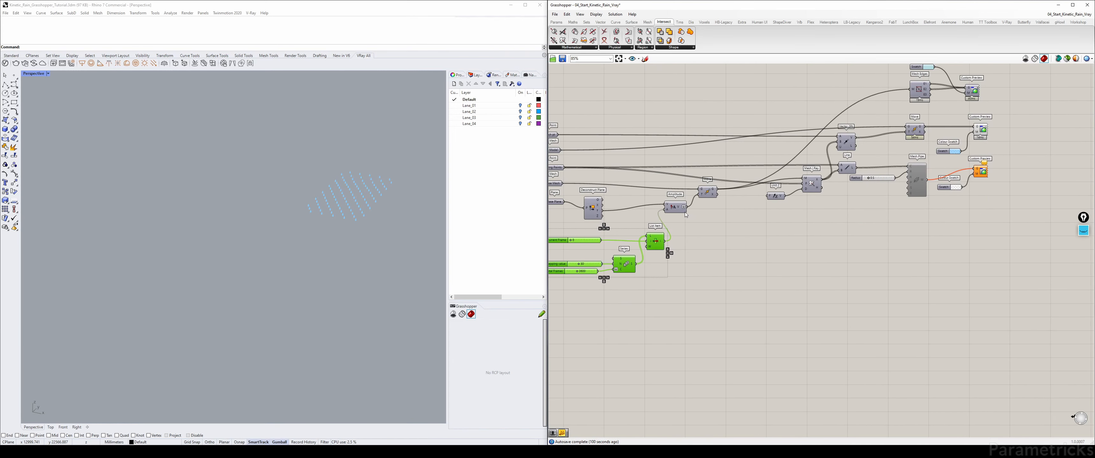
{"action": "scroll", "coordinate": [799, 189], "scroll_direction": "up", "scroll_amount": 5}
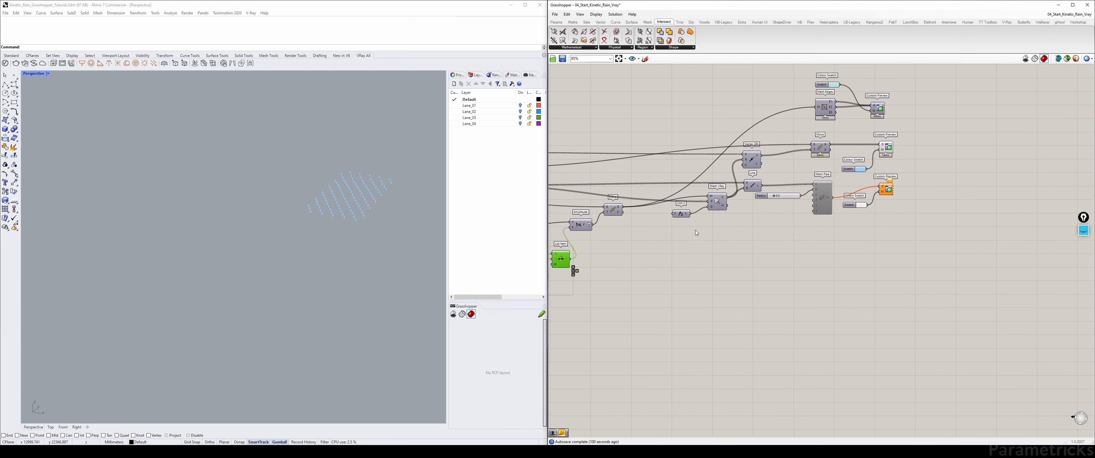
{"action": "left_click", "coordinate": [800, 190]}
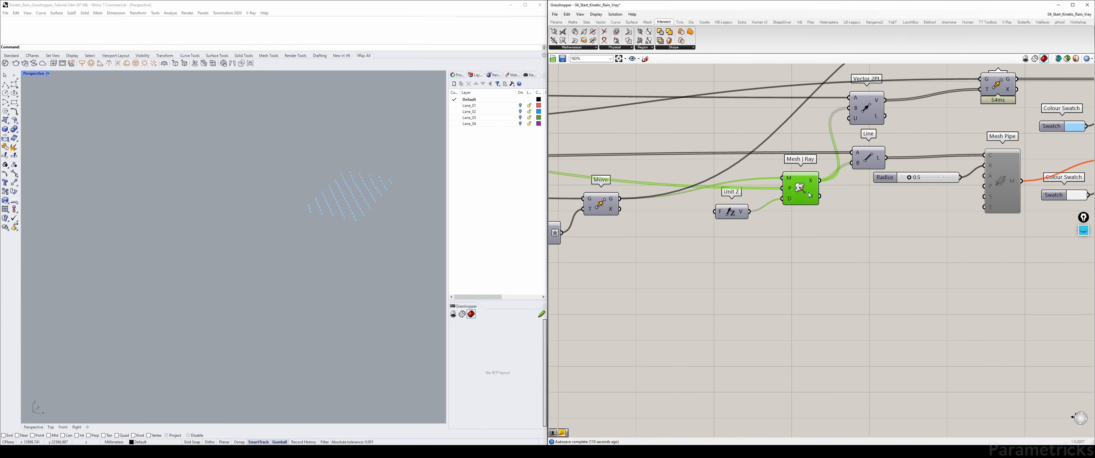
{"action": "scroll", "coordinate": [810, 186], "scroll_direction": "down", "scroll_amount": 4}
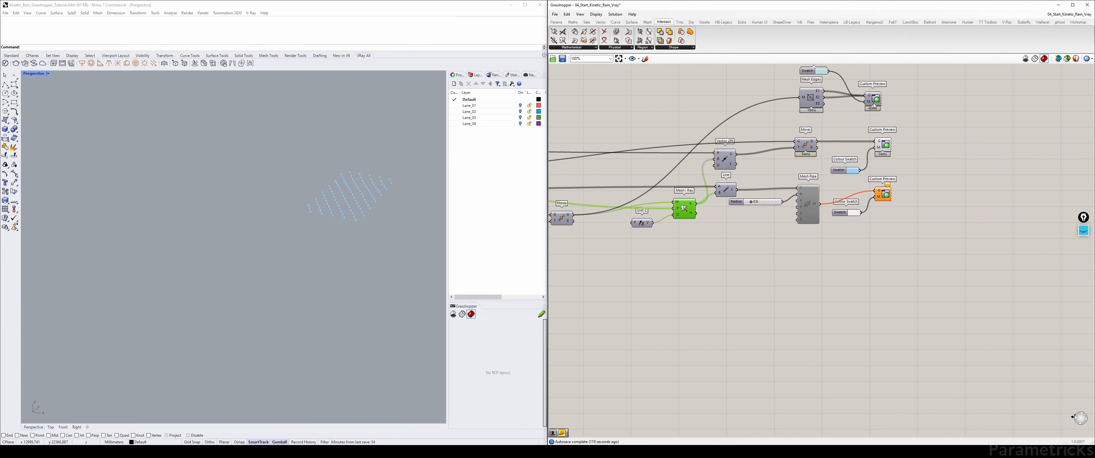
{"action": "left_click_drag", "start_coordinate": [873, 106], "coordinate": [889, 102]}
{"action": "right_click_drag", "start_coordinate": [694, 180], "coordinate": [917, 154]}
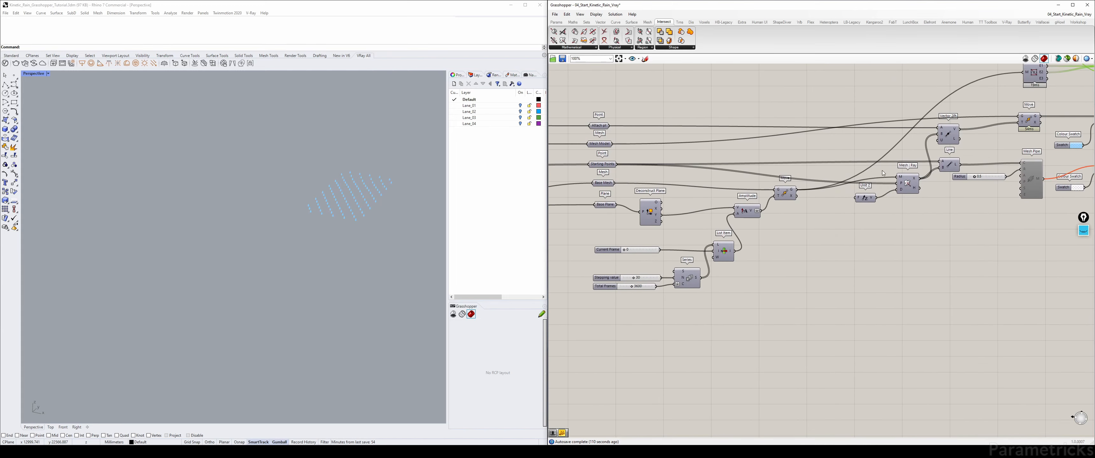
{"action": "scroll", "coordinate": [809, 161], "scroll_direction": "down", "scroll_amount": 5}
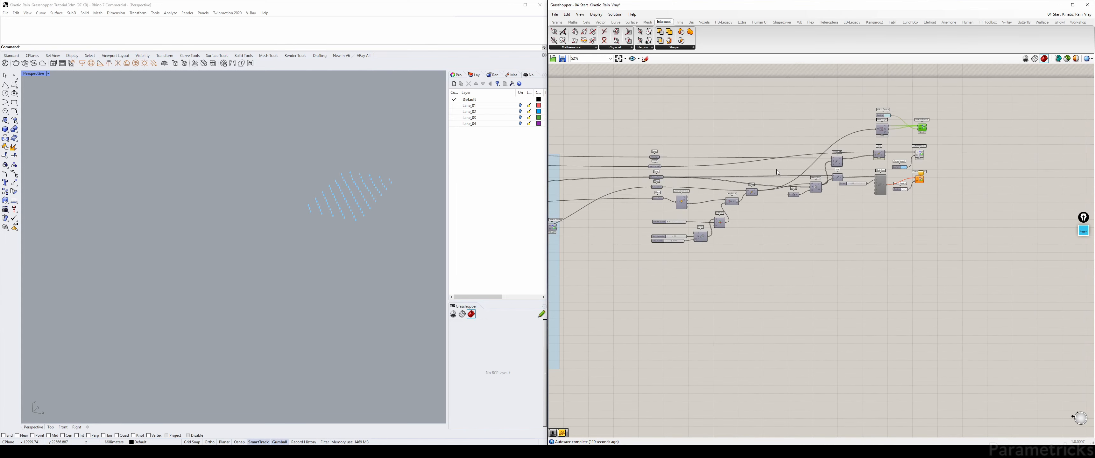
{"action": "scroll", "coordinate": [673, 168], "scroll_direction": "up", "scroll_amount": 1}
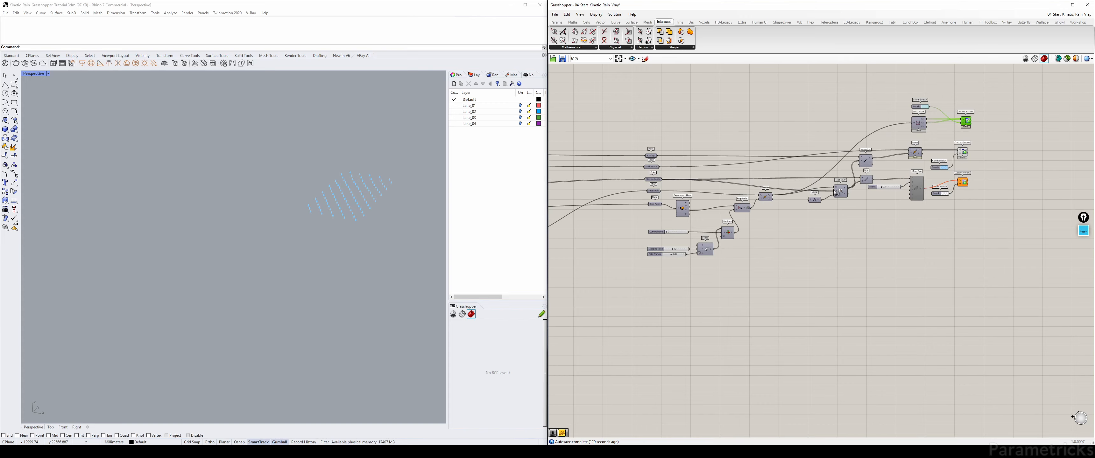
Shift the components from Mesh Ray to the Custom Previews down as a group, and move the Base Plane parameter slightly down.
{"action": "right_click_drag", "start_coordinate": [973, 119], "coordinate": [863, 139]}
{"action": "left_click_drag", "start_coordinate": [907, 115], "coordinate": [684, 256]}
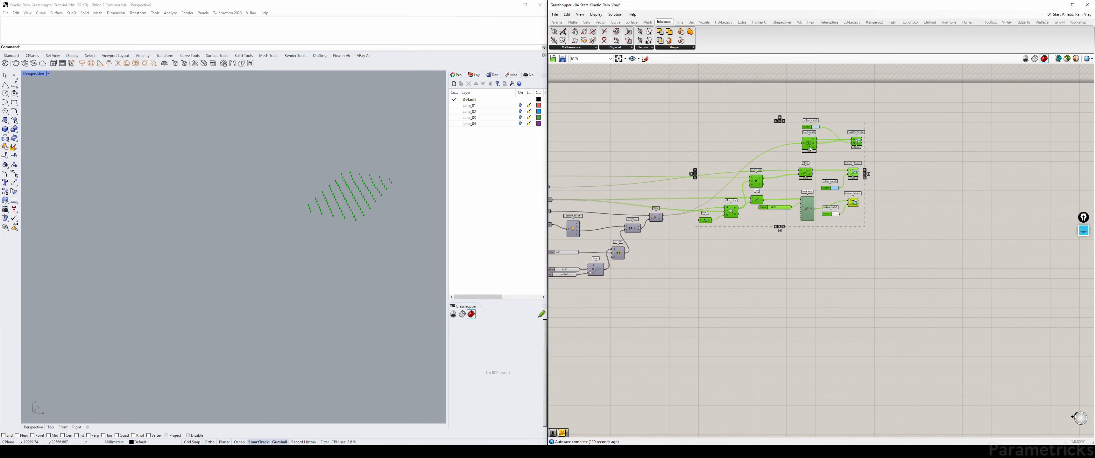
{"action": "left_click_drag", "start_coordinate": [809, 147], "coordinate": [787, 176]}
{"action": "left_click", "coordinate": [647, 206]}
{"action": "right_click_drag", "start_coordinate": [645, 208], "coordinate": [789, 172]}
{"action": "scroll", "coordinate": [789, 173], "scroll_direction": "up", "scroll_amount": 3}
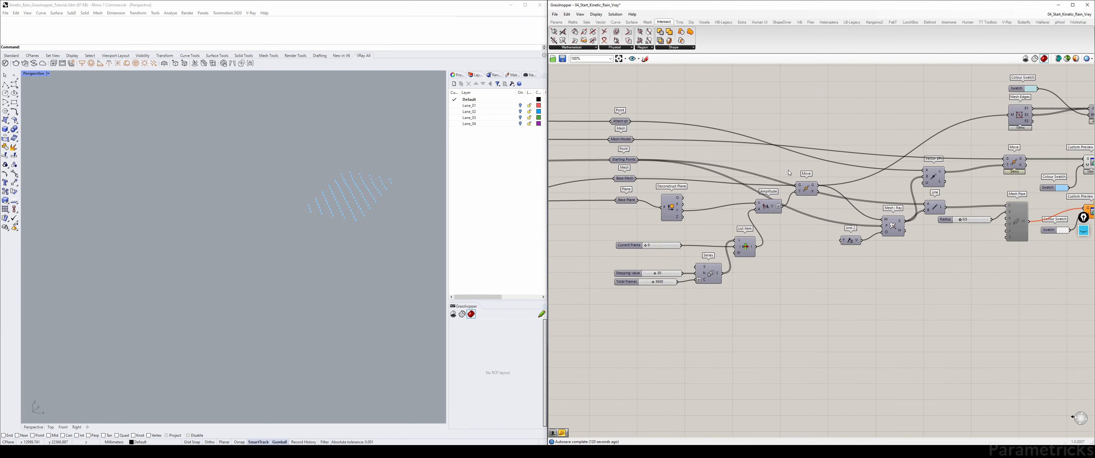
{"action": "left_click_drag", "start_coordinate": [627, 205], "coordinate": [626, 211]}
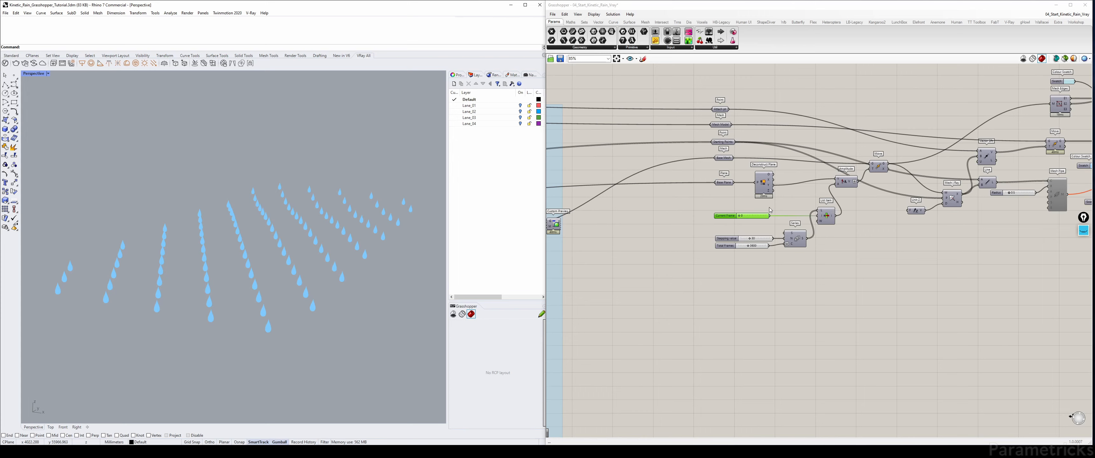
Nudge the Current Frame slider away from List Item and open its animation controls.
{"action": "scroll", "coordinate": [762, 212], "scroll_direction": "up", "scroll_amount": 3}
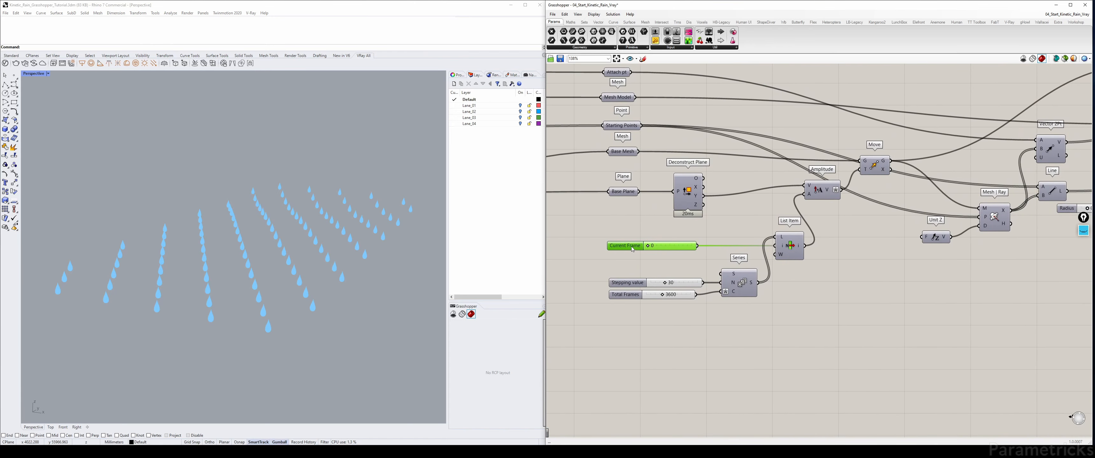
{"action": "left_click_drag", "start_coordinate": [634, 249], "coordinate": [629, 249]}
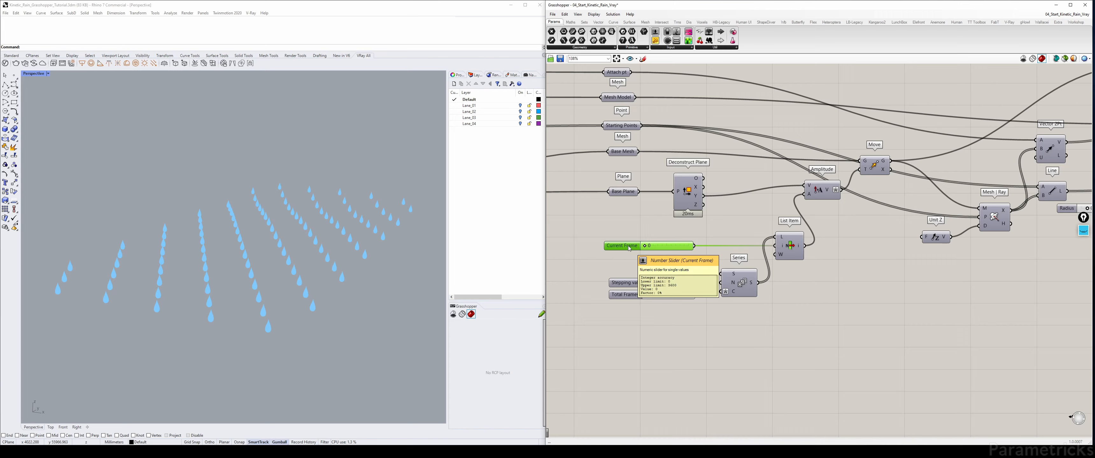
{"action": "right_click", "coordinate": [629, 248]}
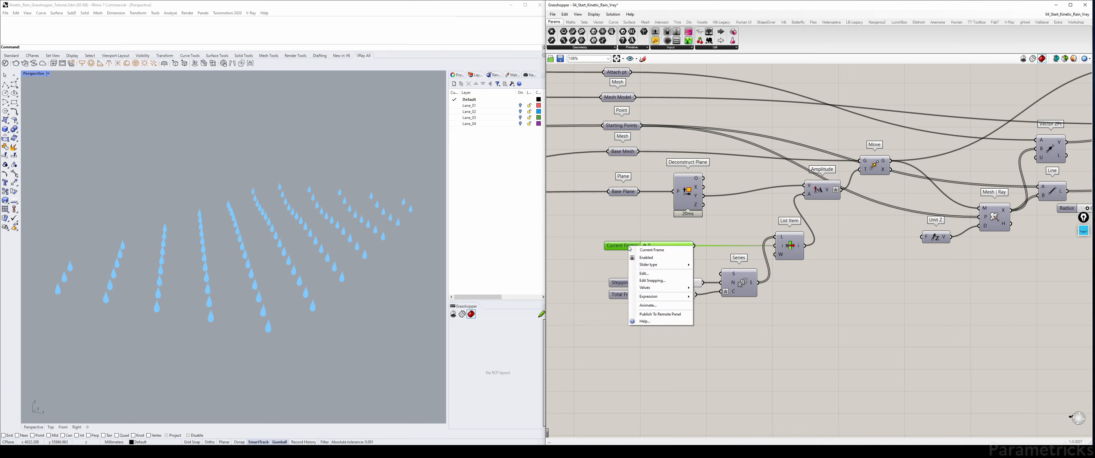
{"action": "left_click", "coordinate": [666, 306]}
{"action": "left_click_drag", "start_coordinate": [643, 201], "coordinate": [661, 128]}
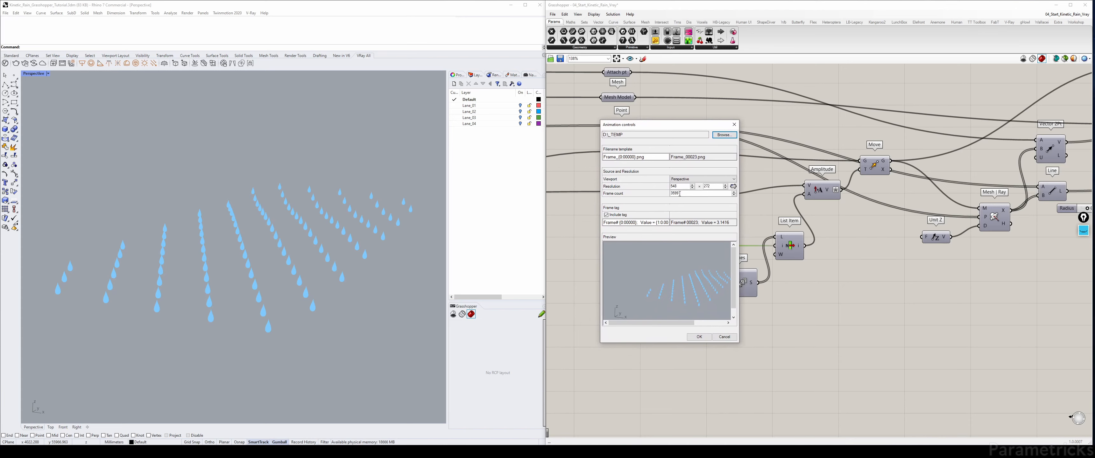